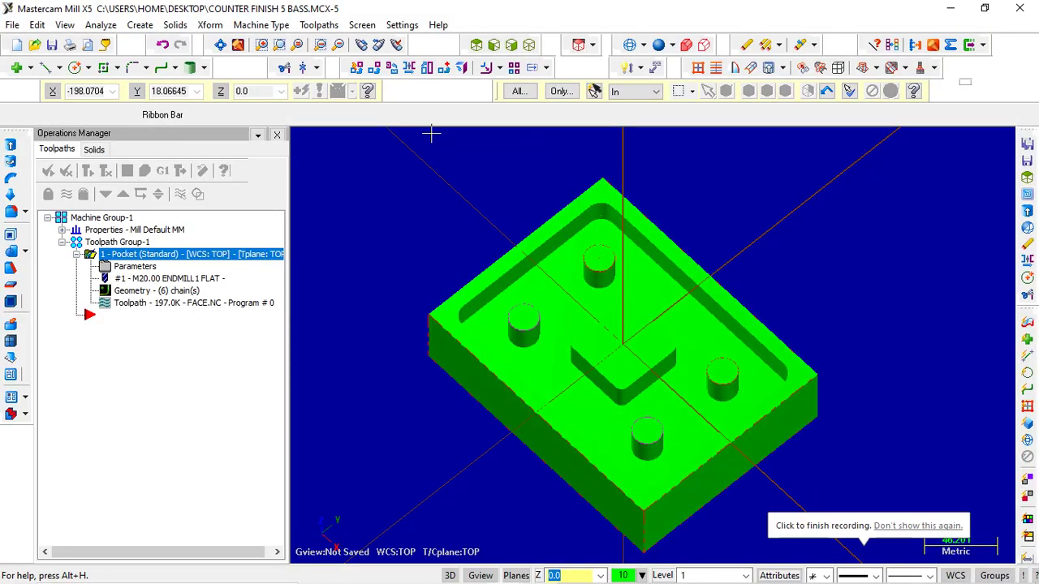
Step: Start a new Contour toolpath and view the part from Top (WCS)
click(318, 24)
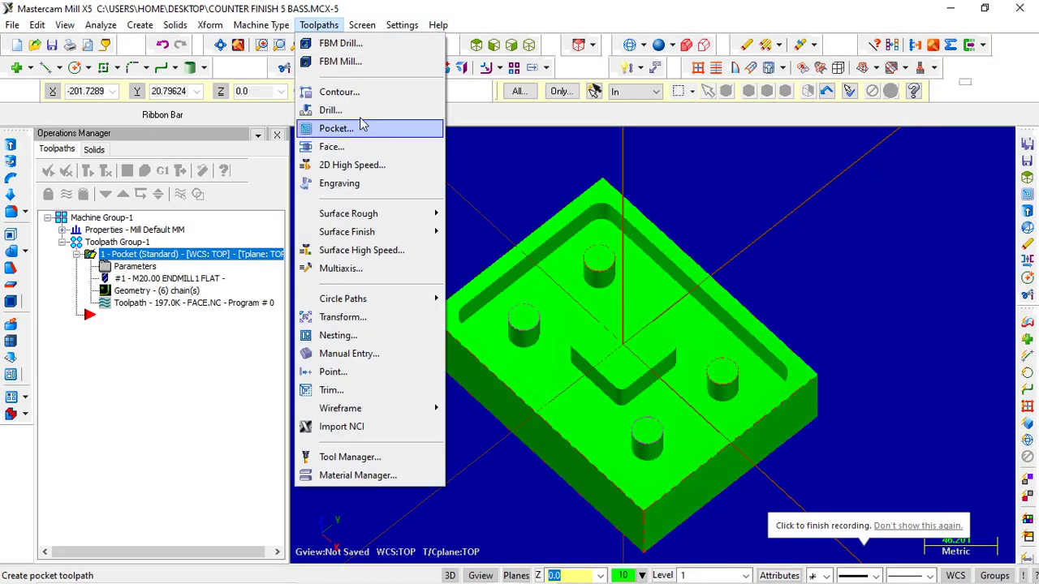
click(359, 93)
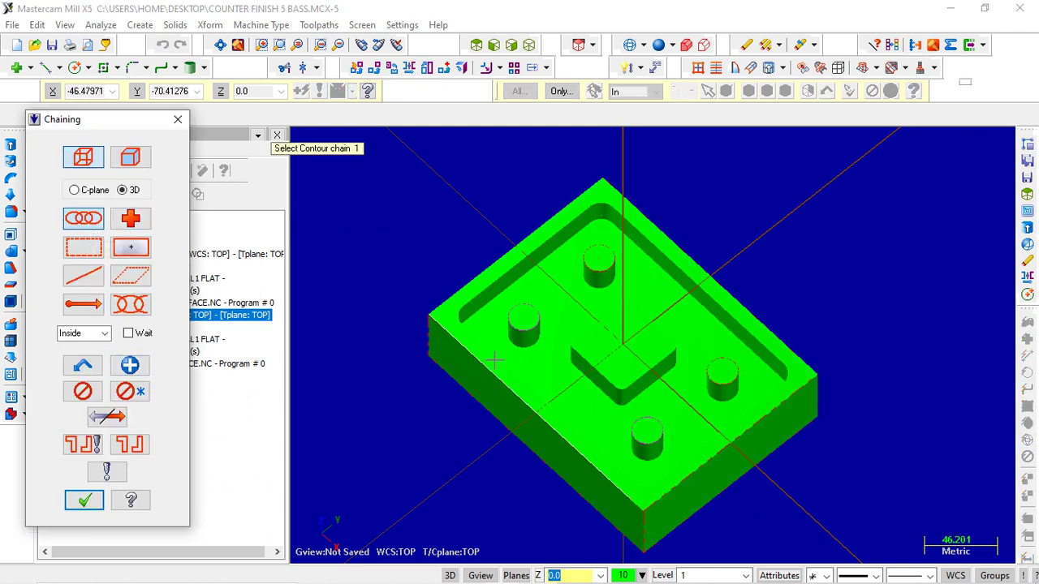
scroll(458, 388, up, 1)
mouse_move(746, 468)
middle_down()
mouse_move(669, 423)
mouse_move(533, 232)
middle_up()
right_click(496, 201)
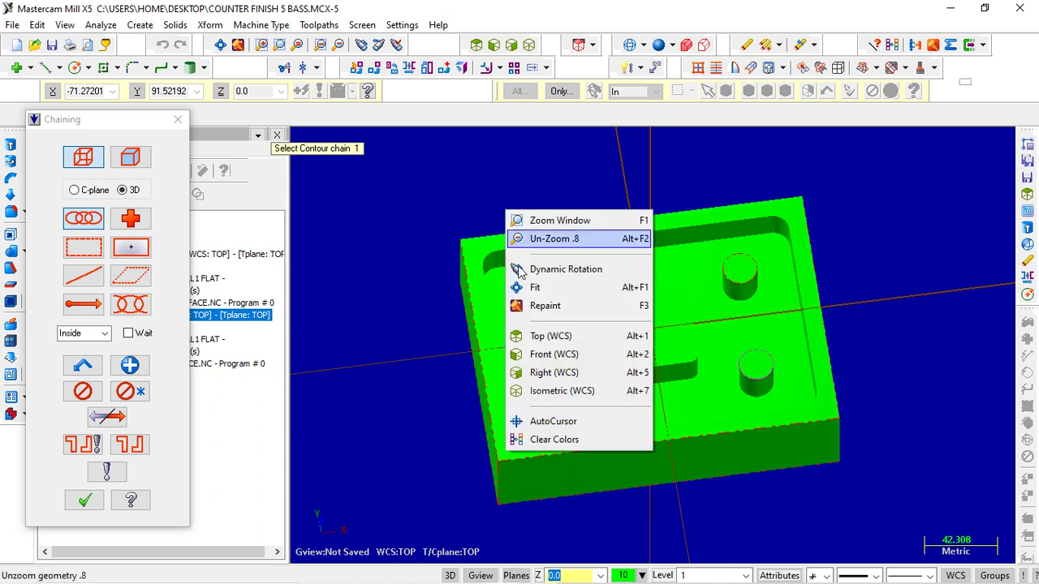
click(537, 336)
scroll(568, 406, up, 2)
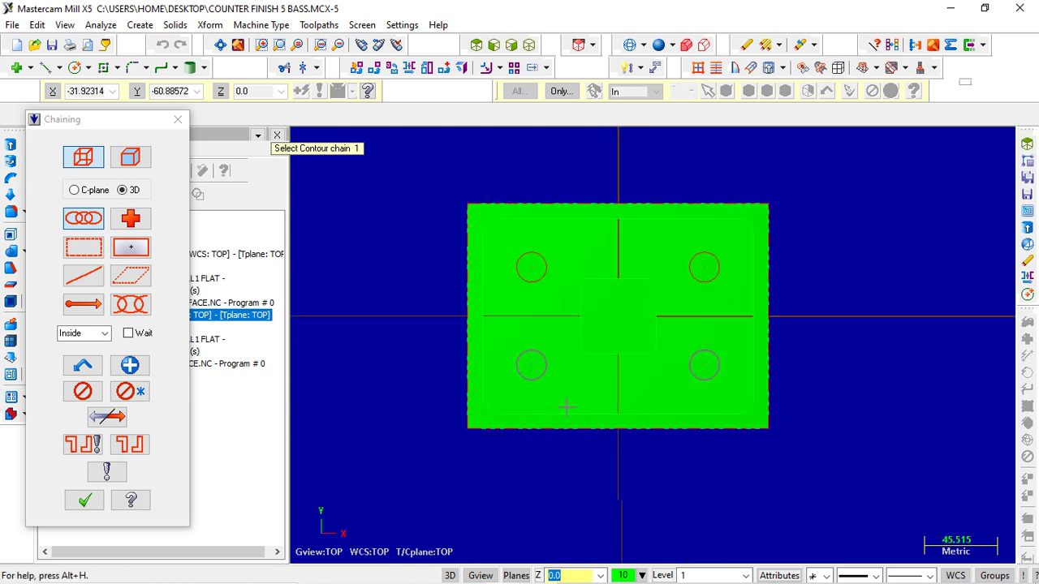
Step: Chain the part's large rounded-rectangle outer wall as the first contour chain
scroll(543, 418, up, 2)
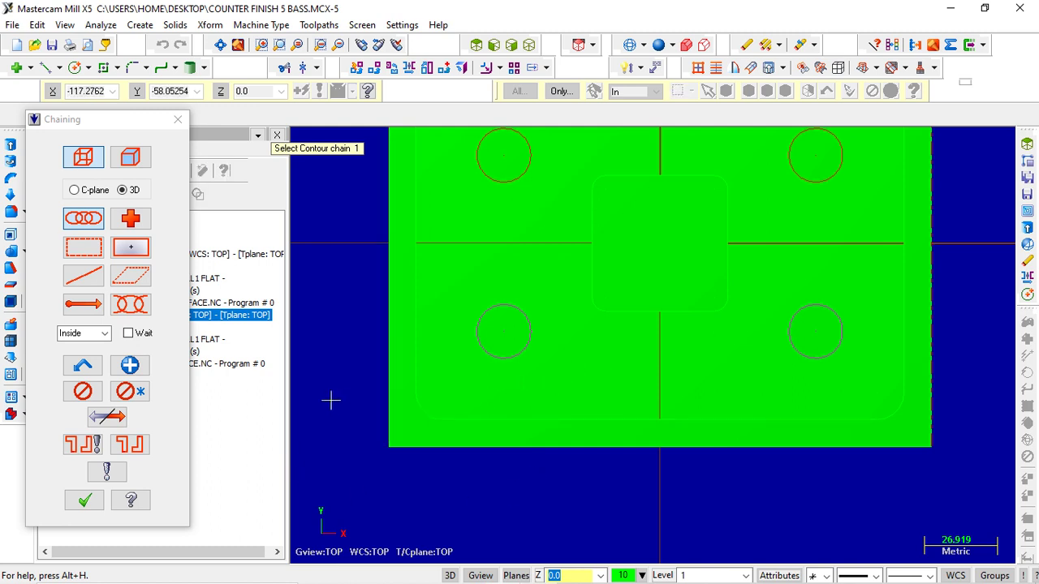
click(578, 419)
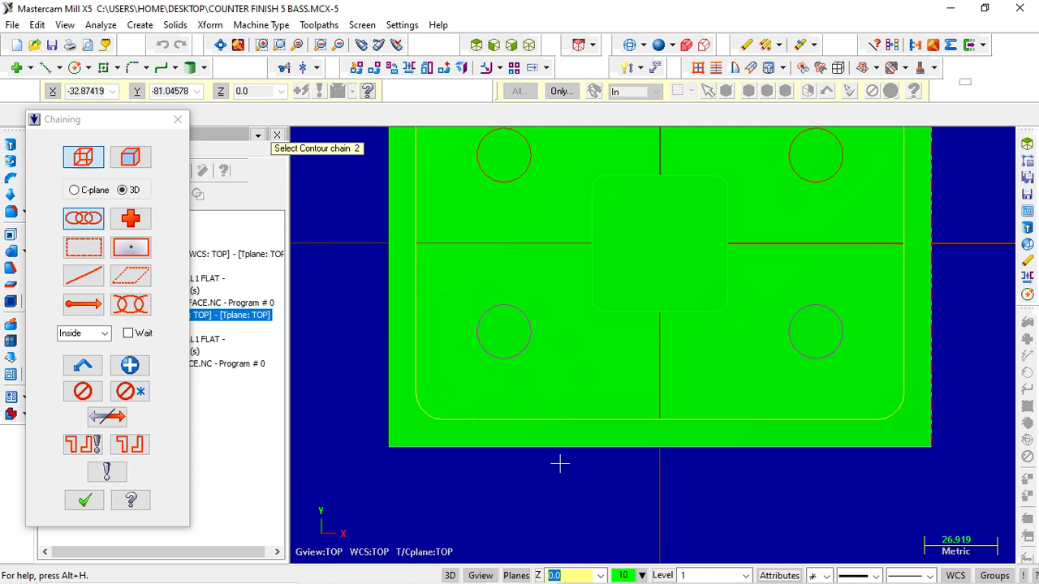
scroll(575, 464, down, 2)
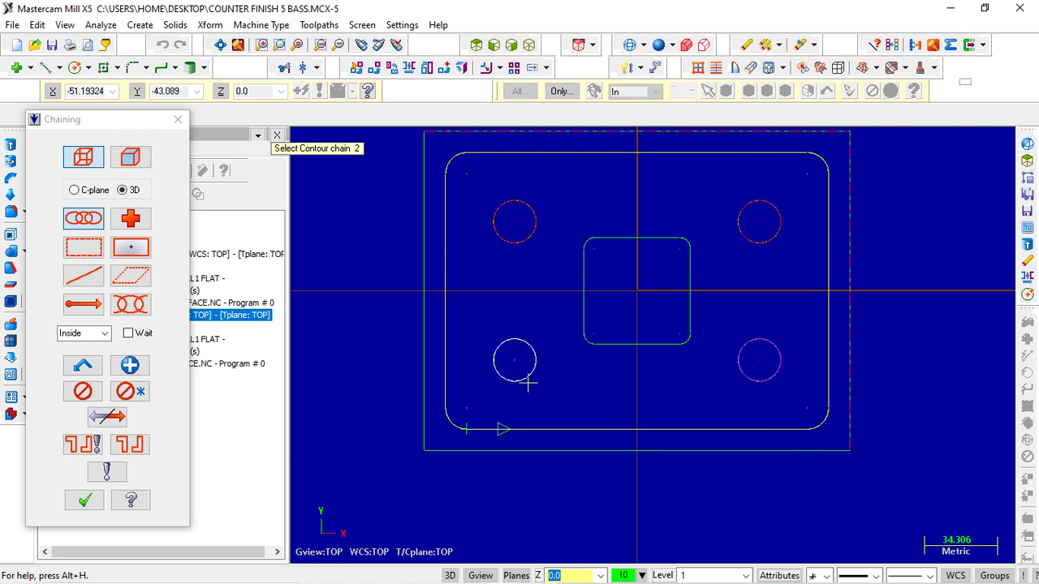
Step: Add the lower-left and lower-right boss circles as chains 2 and 3
click(528, 389)
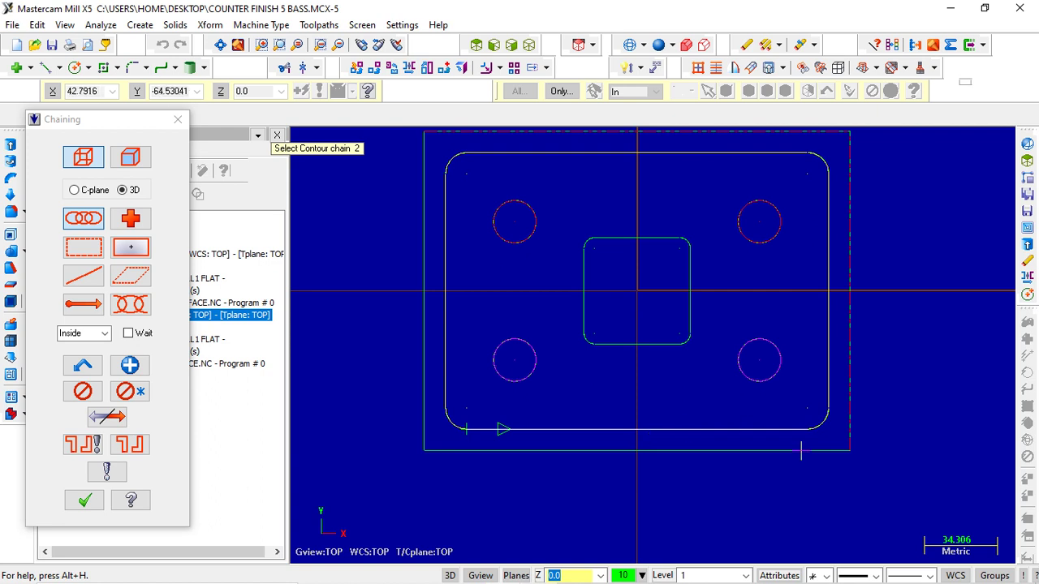
click(522, 380)
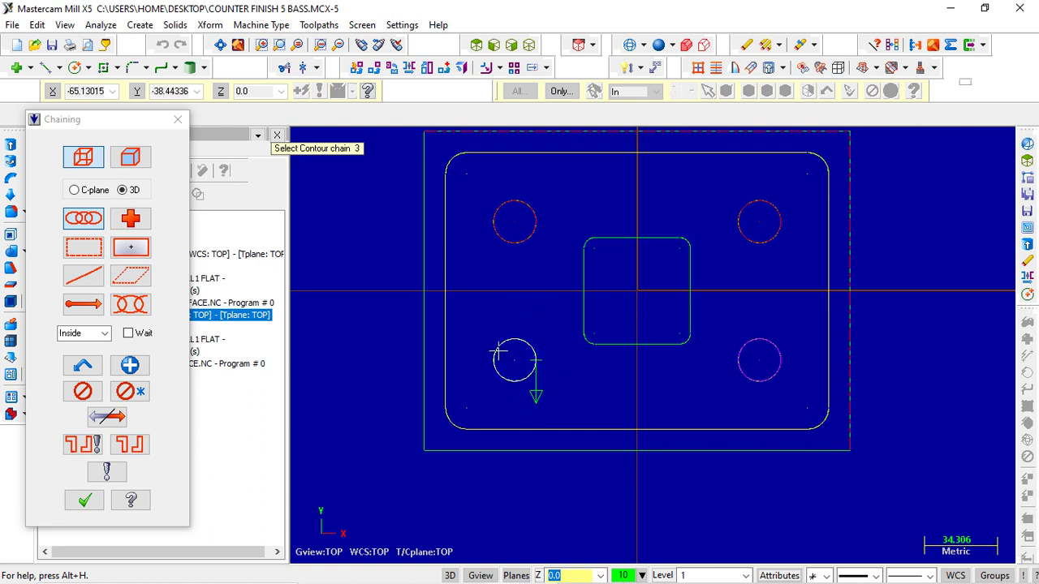
click(772, 396)
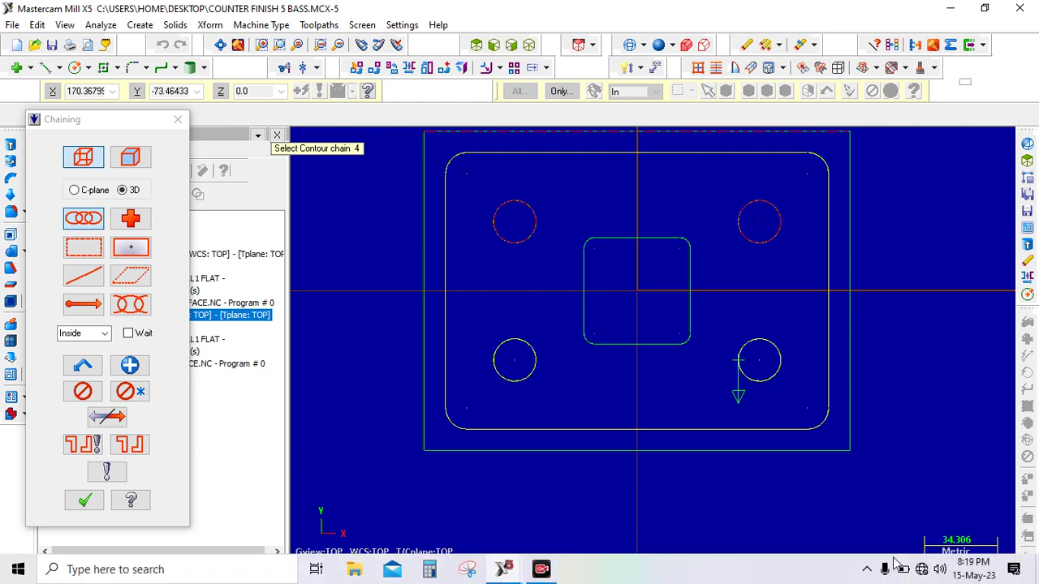
Step: Reverse the lower-right circle's direction, then chain and reverse the upper-right boss circle
click(107, 416)
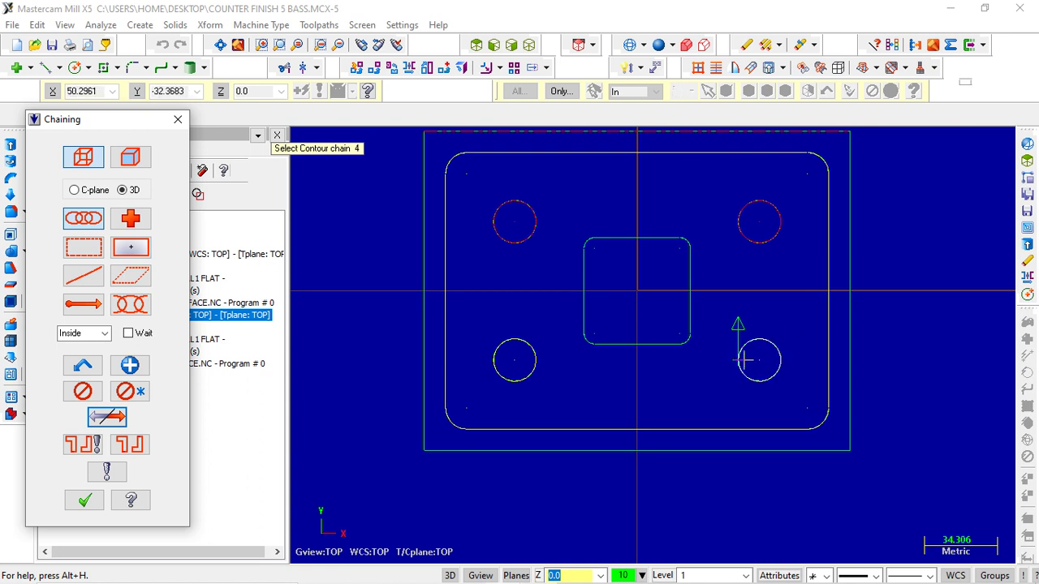
click(760, 241)
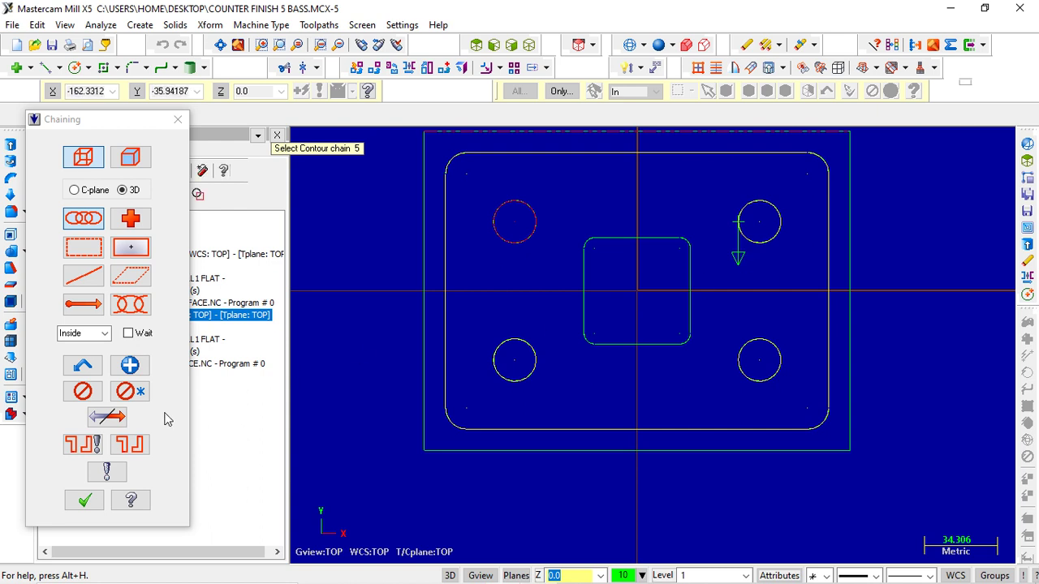
click(122, 417)
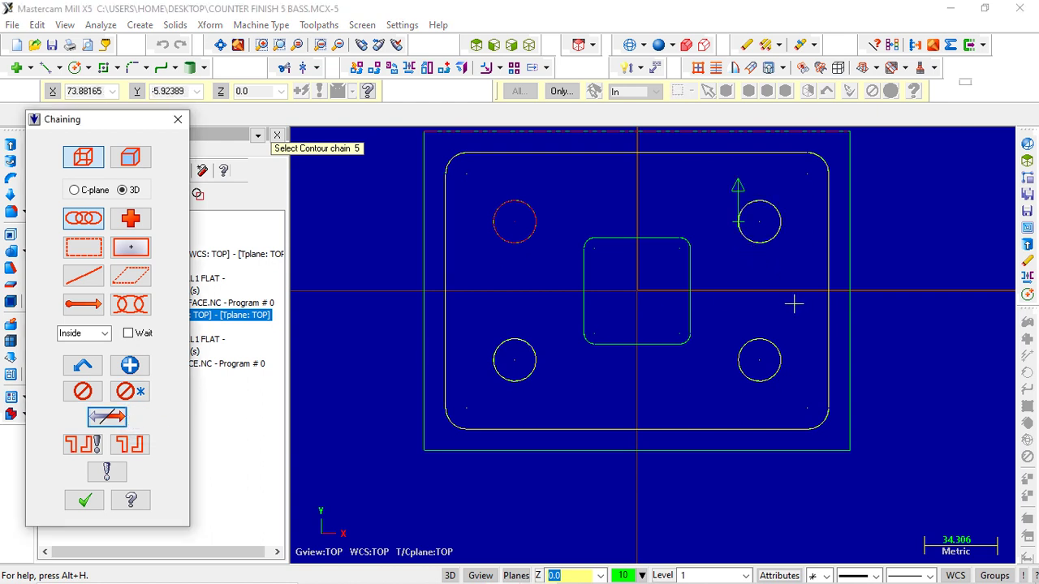
Step: Chain the upper-left boss circle and the centre square, then undo the last chain
click(535, 230)
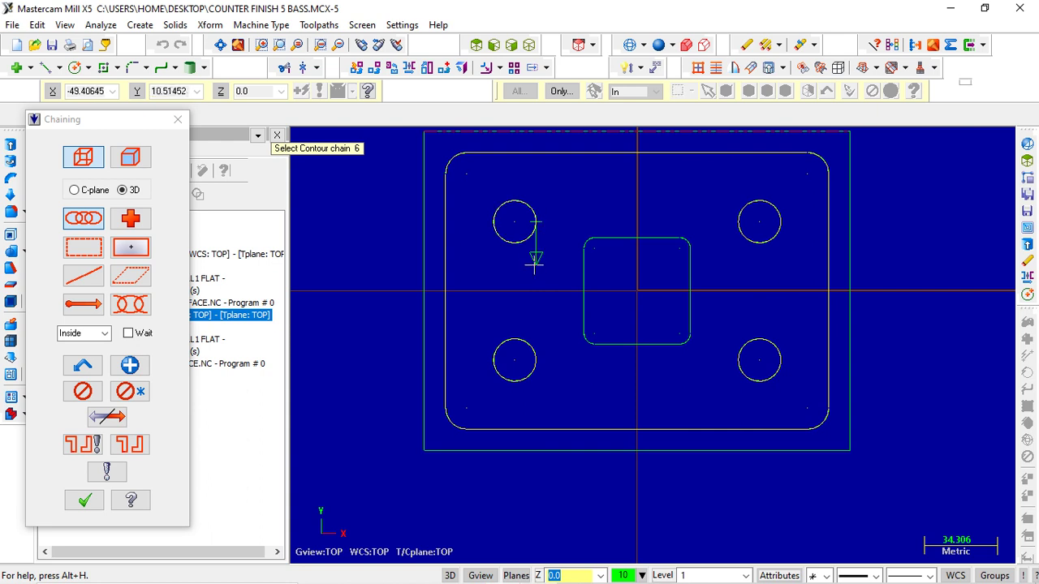
click(84, 500)
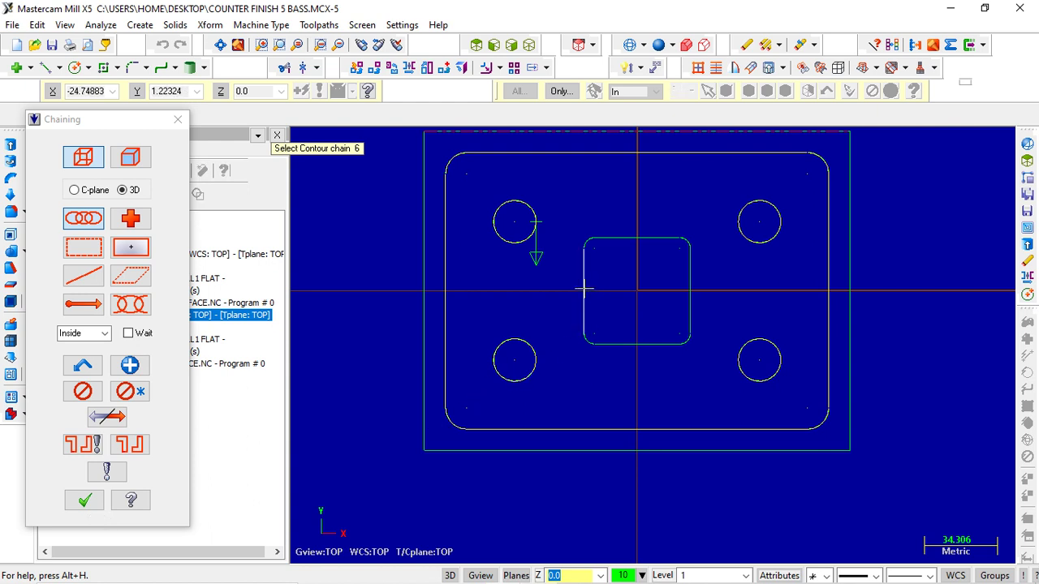
click(585, 288)
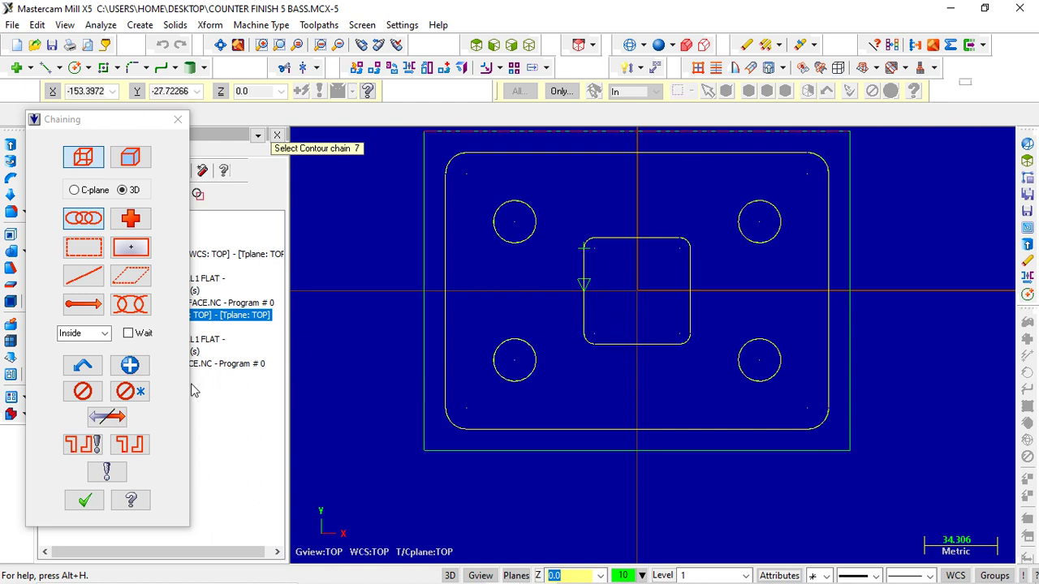
click(93, 394)
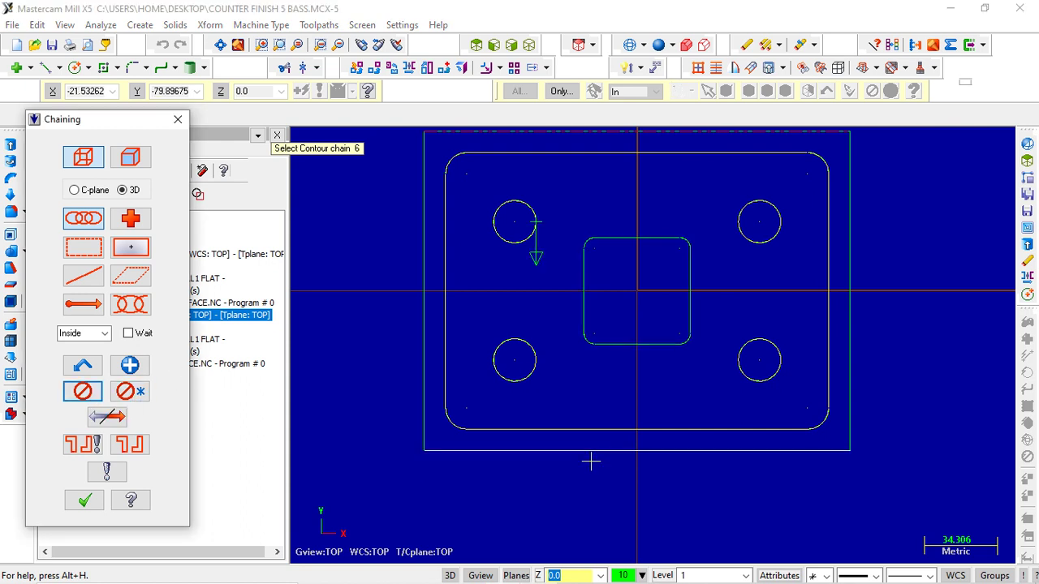
Step: Re-chain the centre square from its left edge and accept all six chains
click(584, 308)
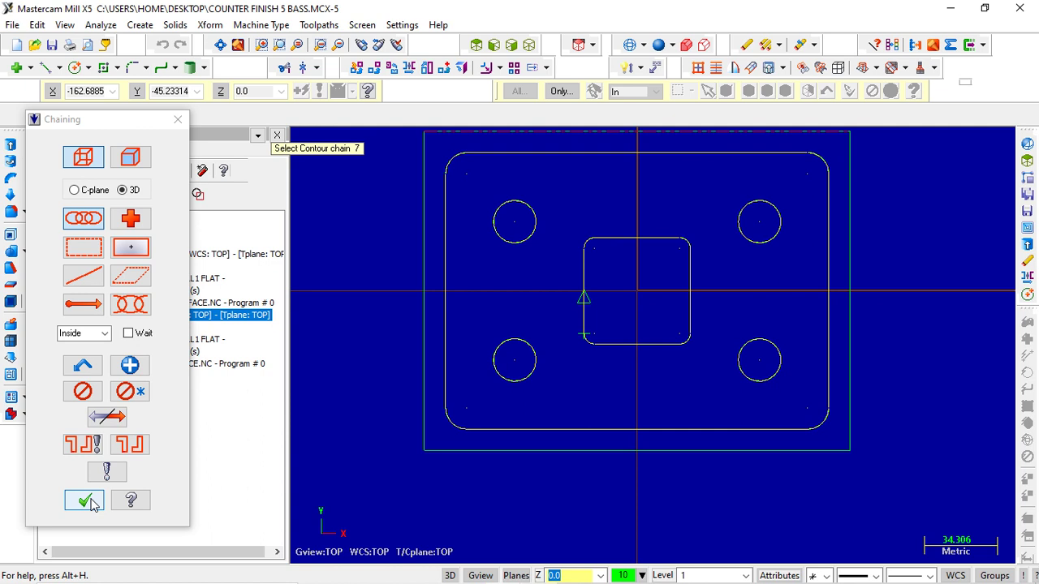
click(85, 500)
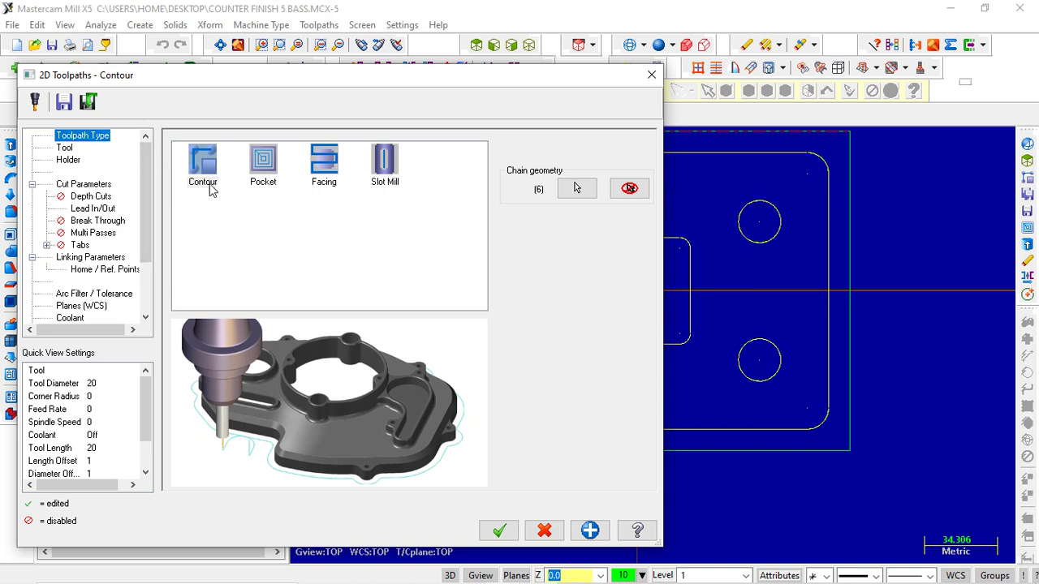
Step: Create a new flat end mill, tool 2 with 16.0 diameter, for the contour
click(78, 148)
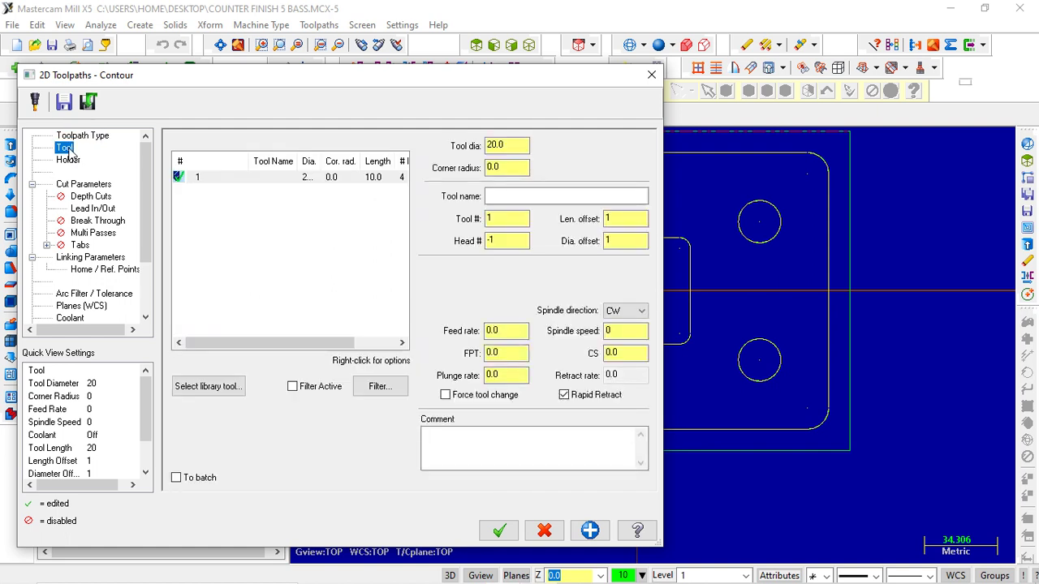
right_click(245, 217)
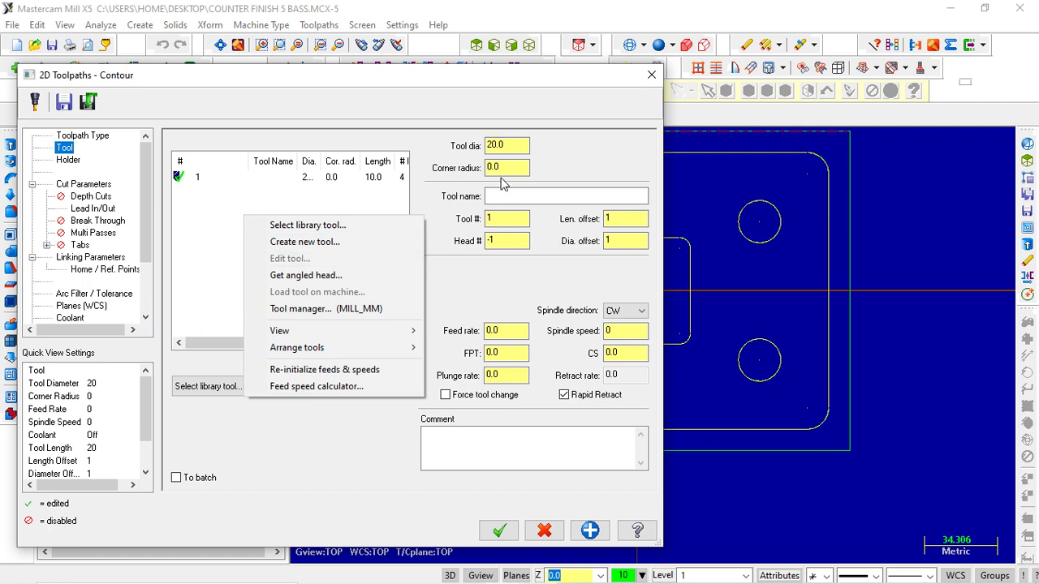
click(325, 242)
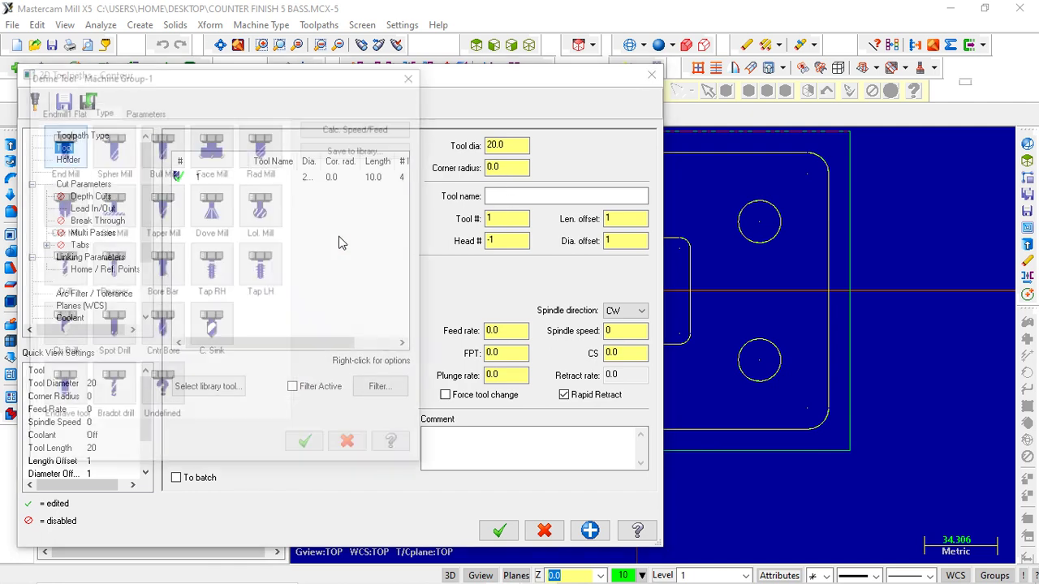
click(70, 151)
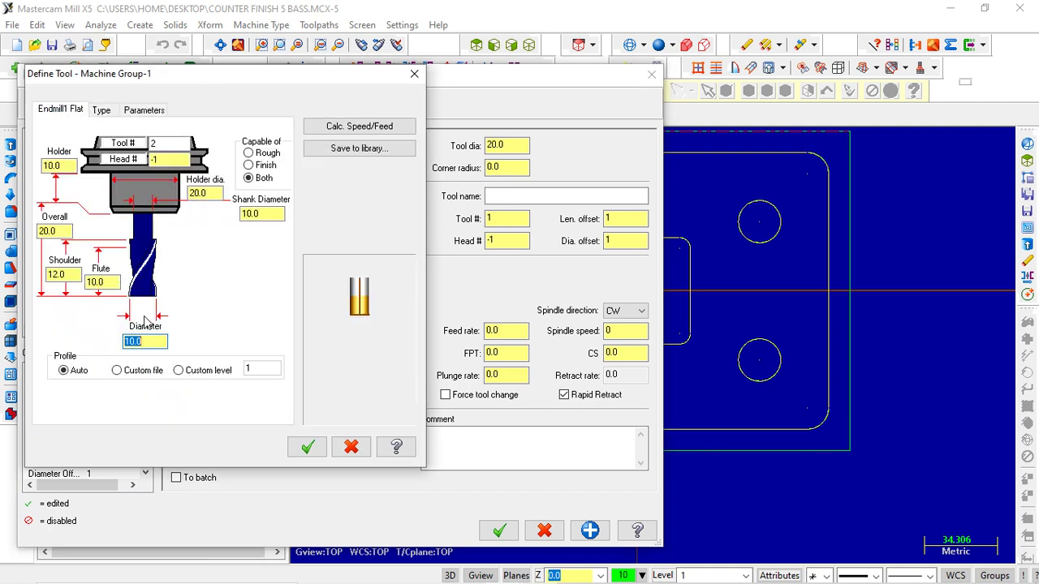
text(1)
click(309, 447)
click(304, 262)
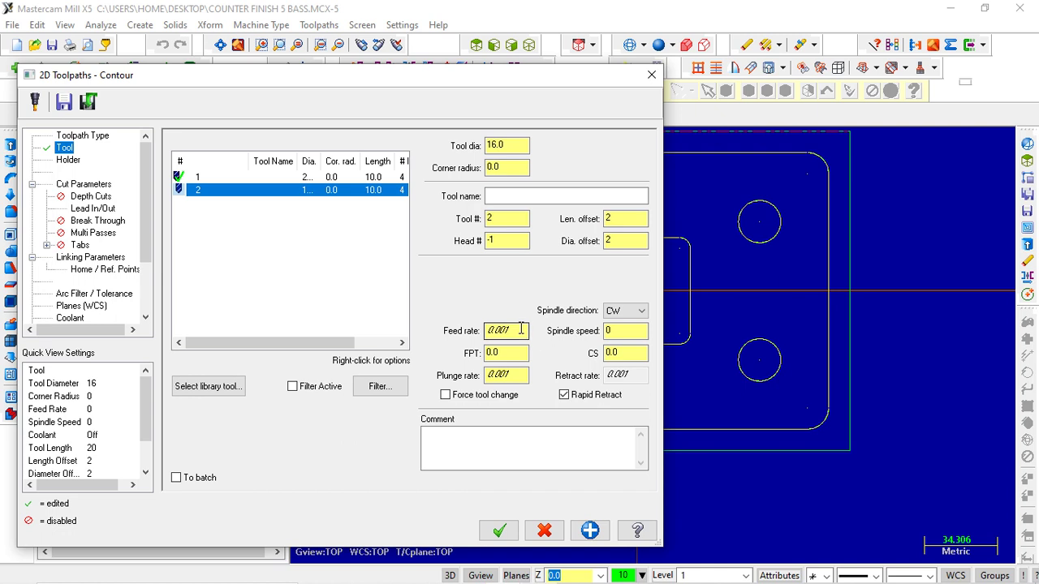
Step: Give tool 2 feed rate 1000, spindle speed 2000 and plunge rate 200
drag(519, 331, 464, 339)
text(1000)
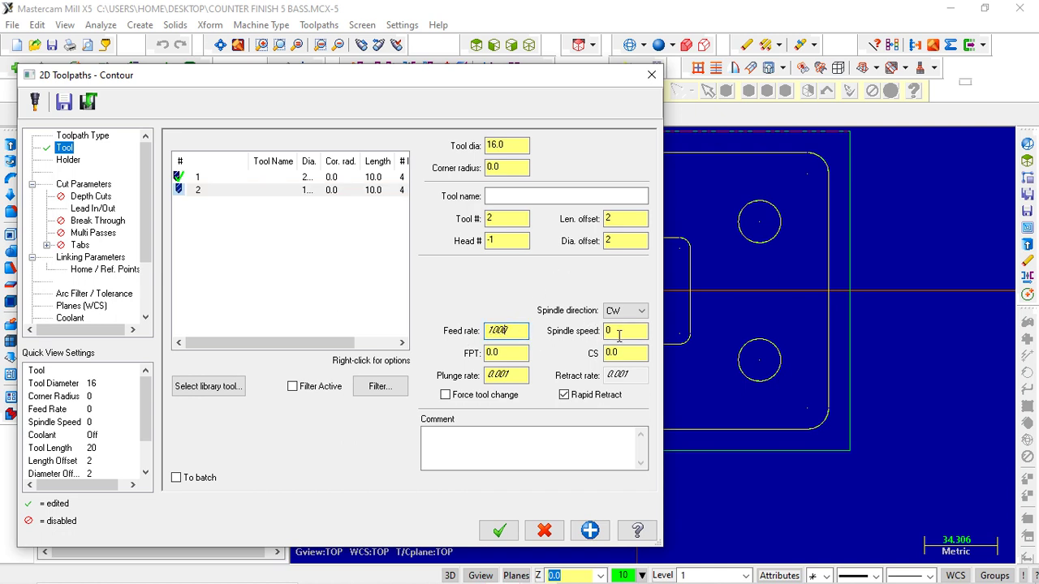
double_click(619, 331)
text(2000)
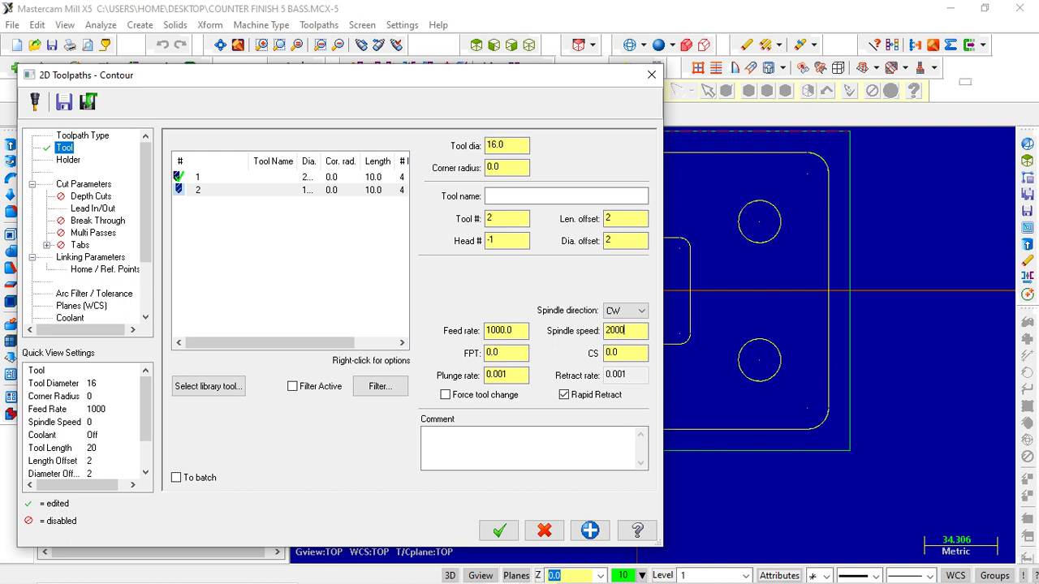
click(512, 373)
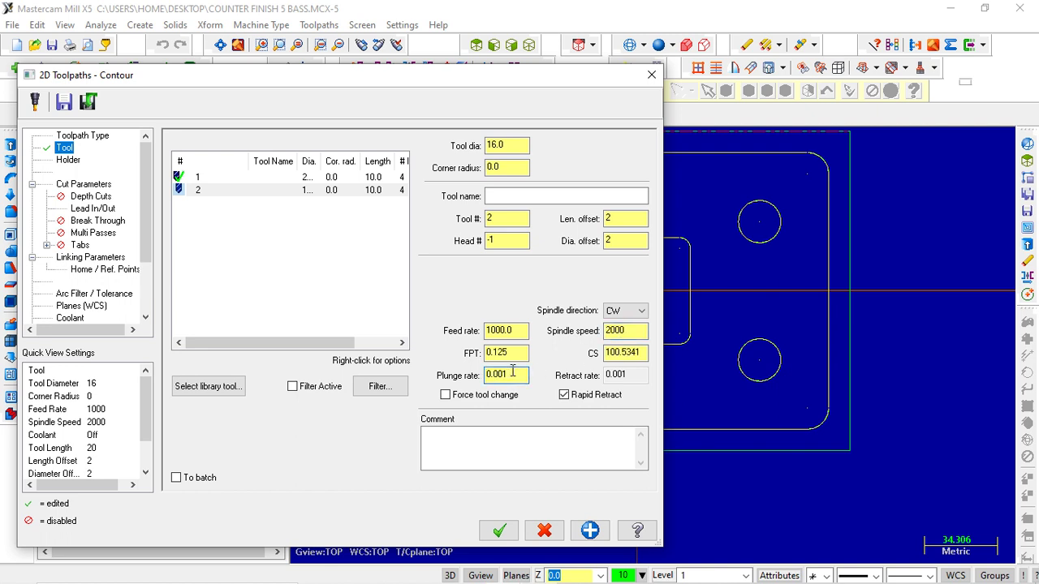
double_click(514, 371)
text(200)
click(453, 439)
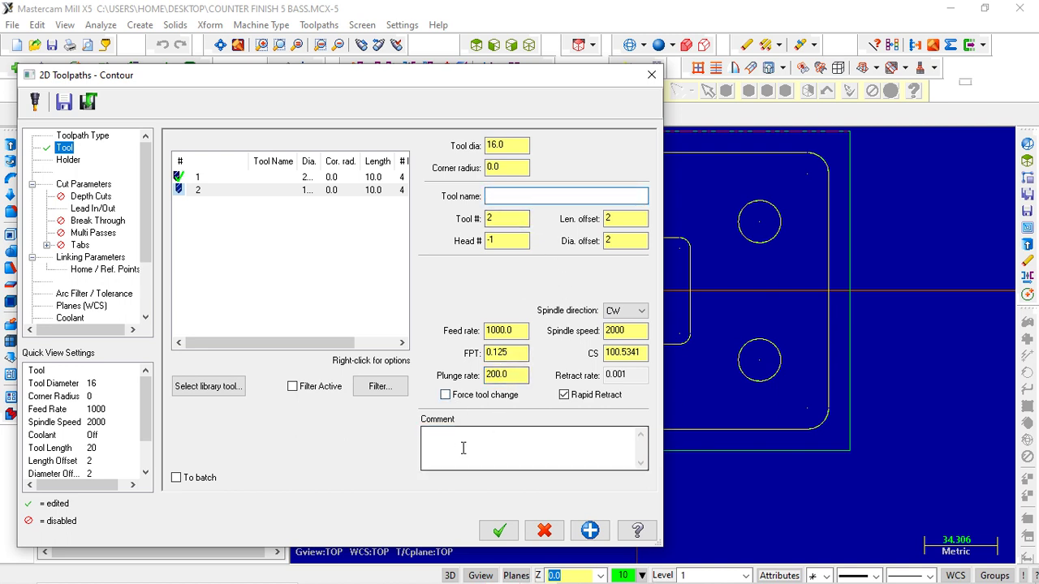
click(71, 162)
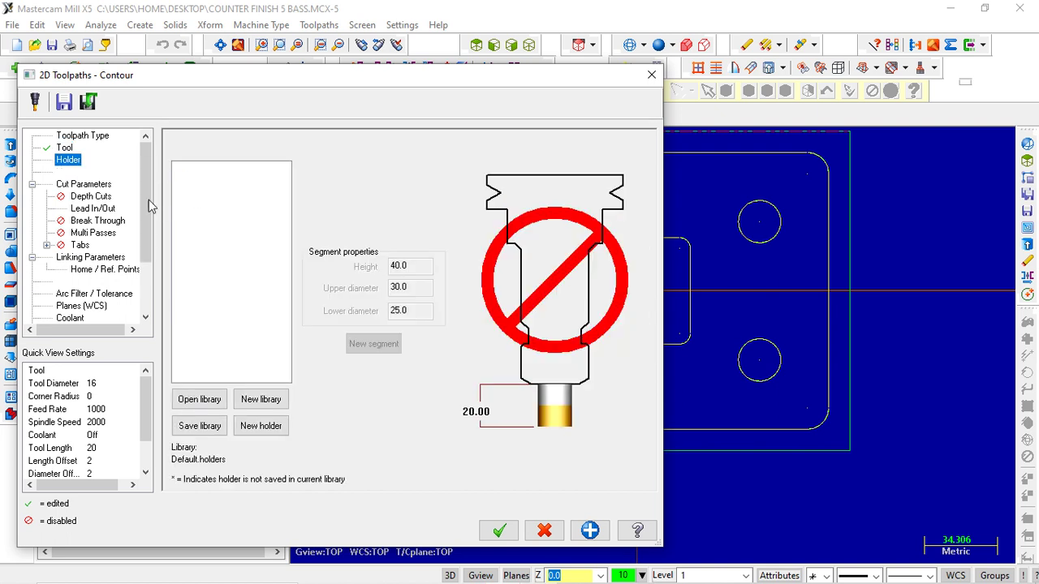
Step: Keep the contour type 2D with 0.0 stock to leave on walls and floors
click(82, 185)
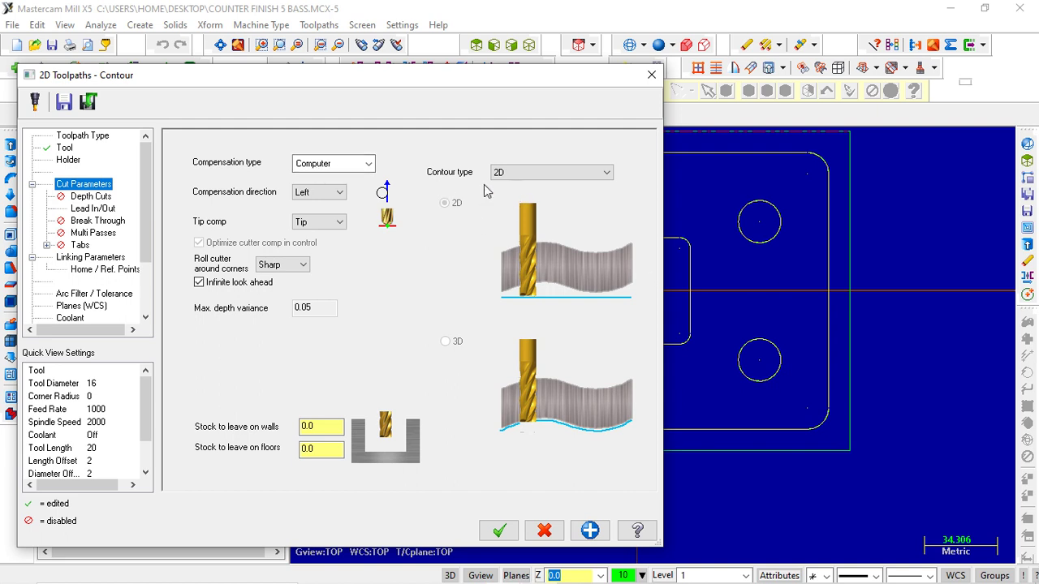
click(552, 172)
click(549, 180)
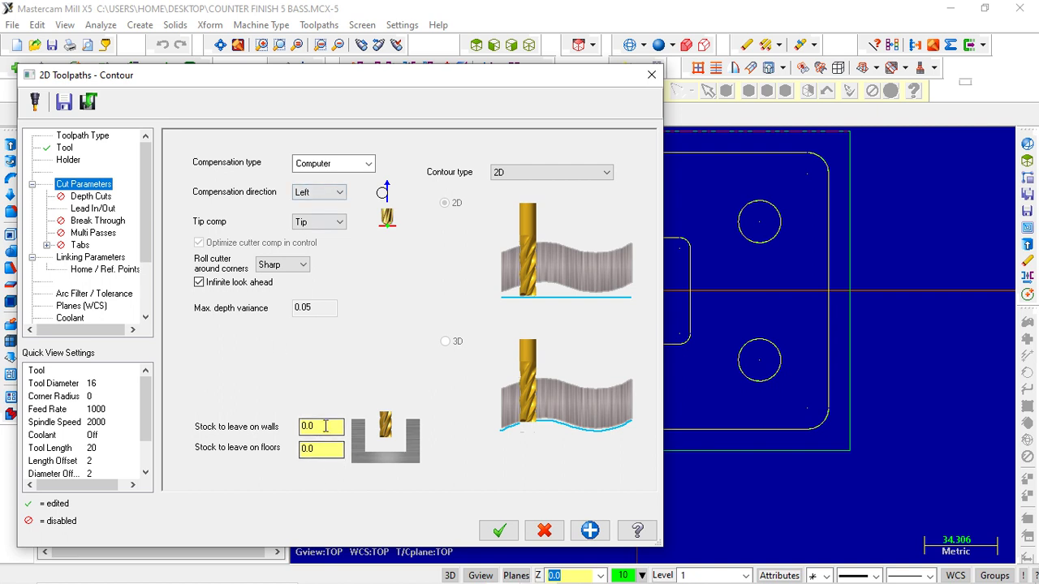
drag(327, 427, 297, 433)
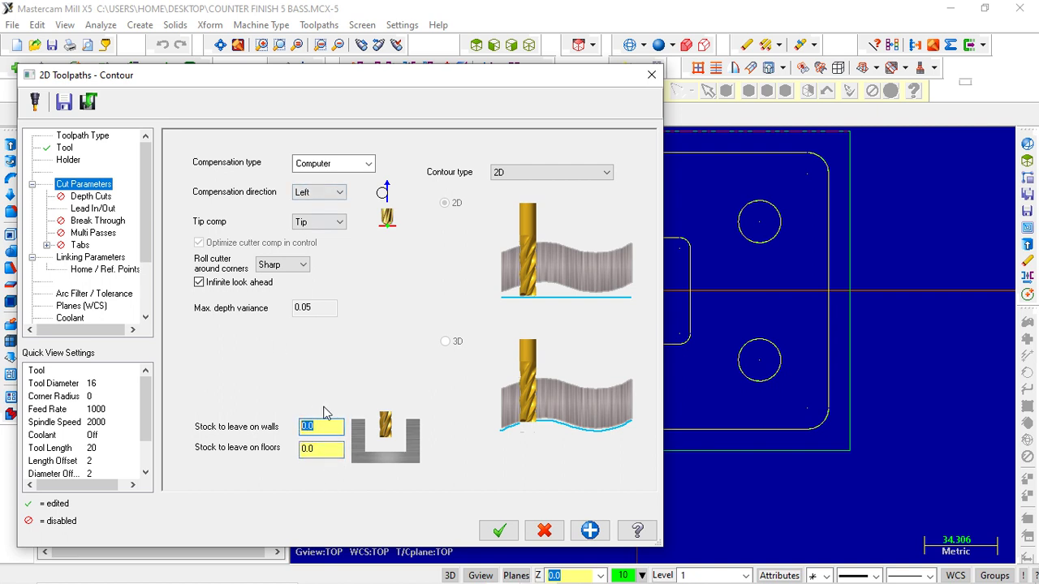
drag(328, 449, 291, 451)
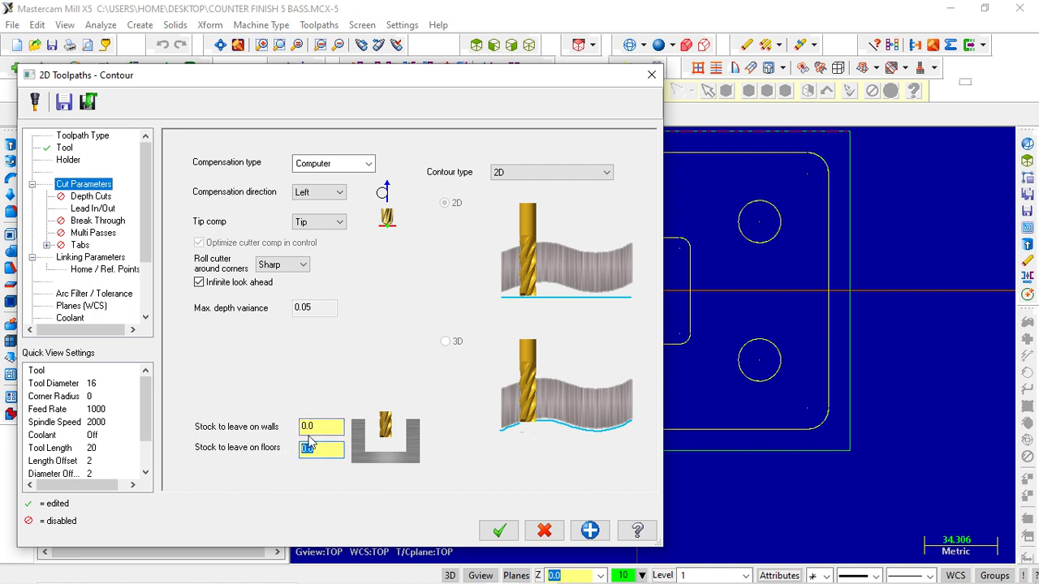
click(102, 201)
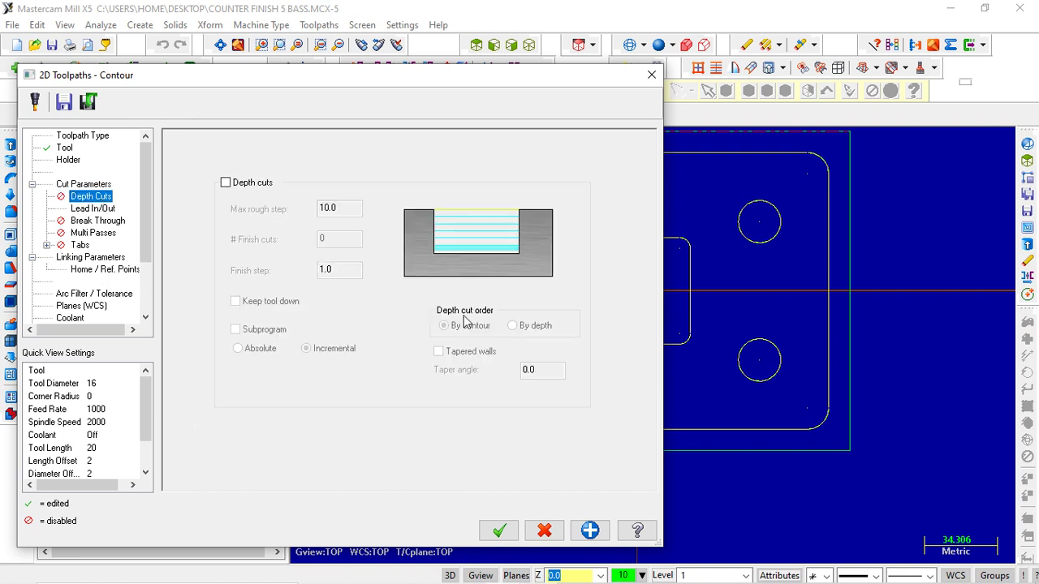
Step: Enable depth cuts with 1.0 max rough step, one 0.05 finish cut, and tool kept down
click(225, 183)
drag(360, 212, 290, 219)
text(1)
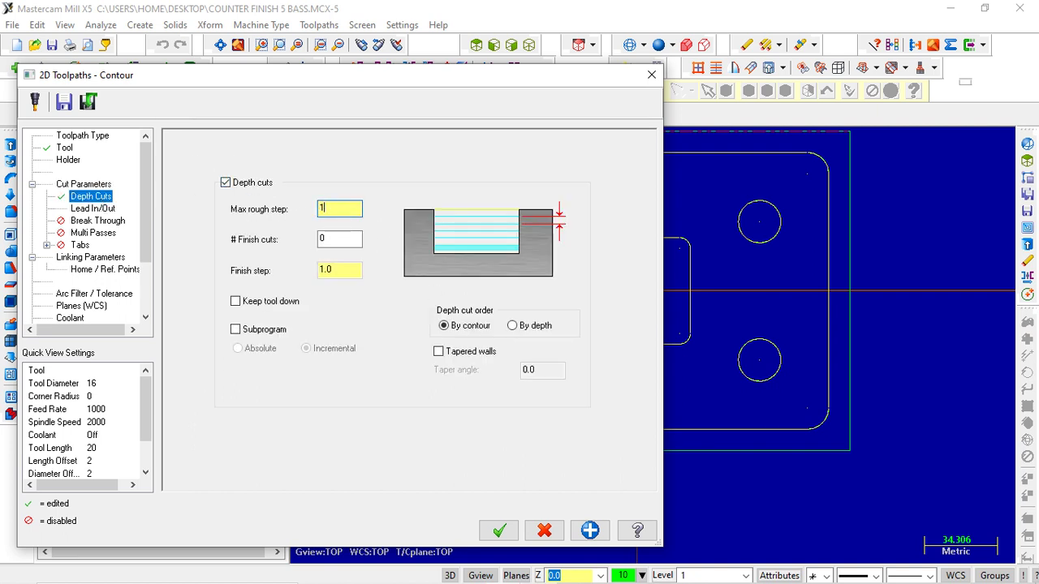
double_click(321, 241)
text(1)
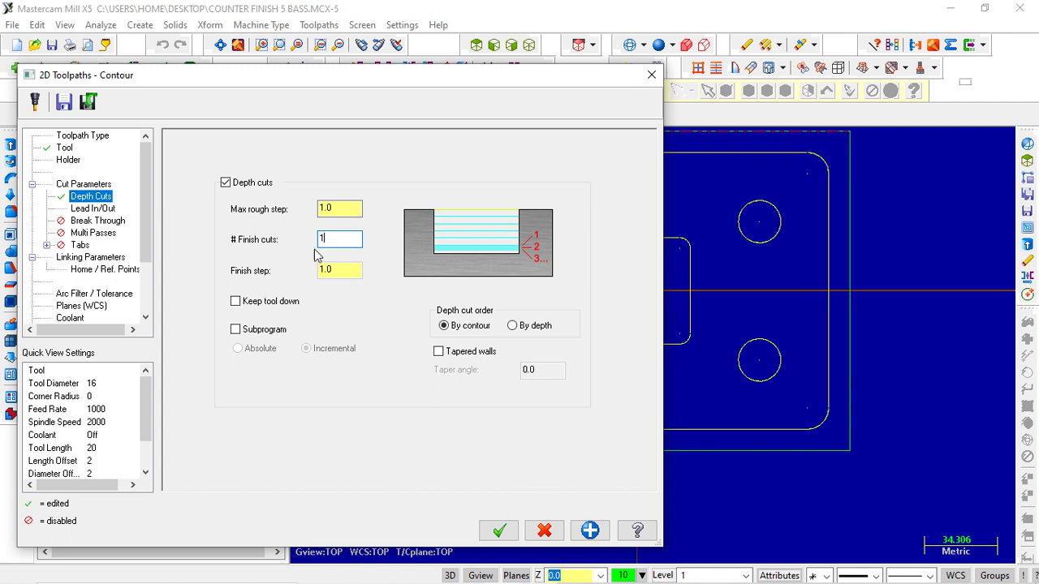
drag(354, 275, 310, 279)
text(0.5)
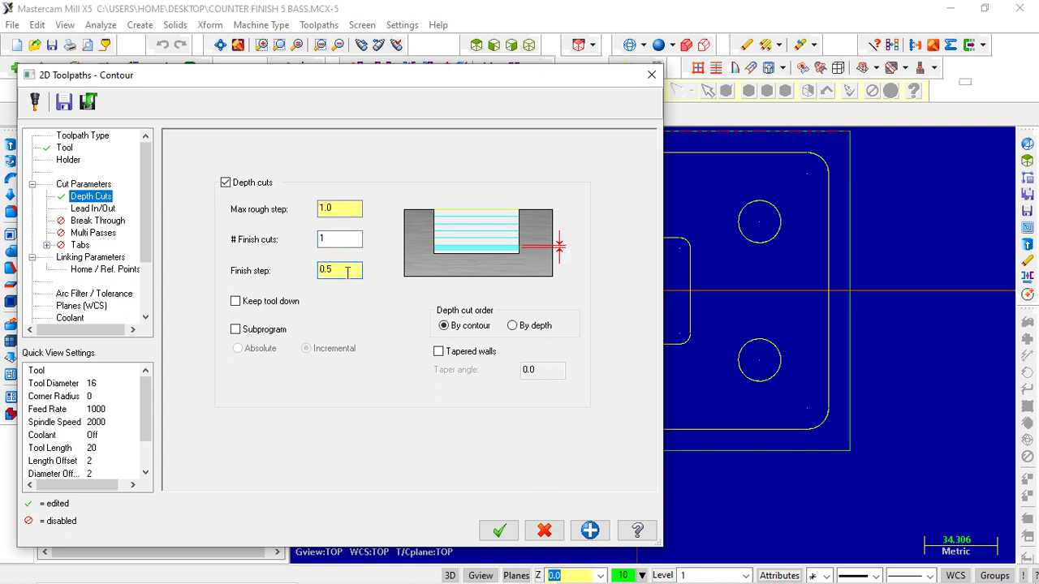
drag(348, 273, 294, 281)
text(0.05)
click(236, 302)
click(103, 209)
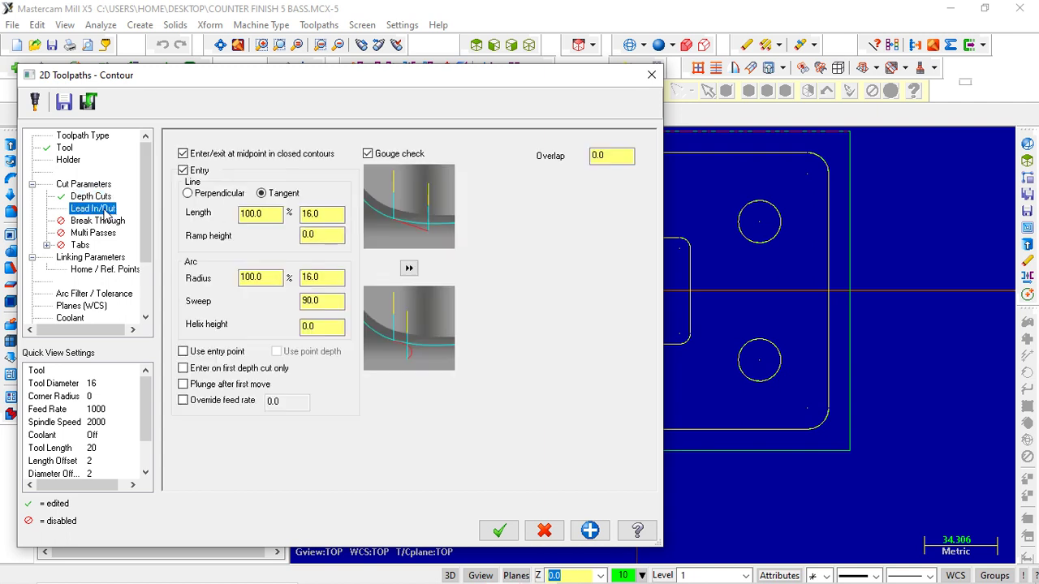
Step: Set entry line length and arc radius to 20% and copy them to the exit
drag(267, 219, 233, 221)
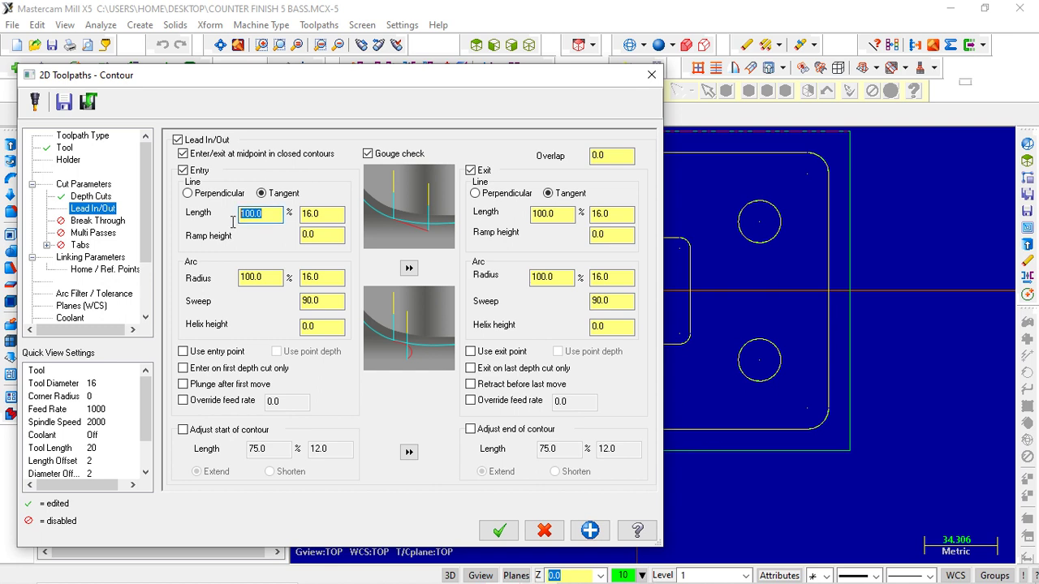
text(20)
drag(271, 278, 213, 280)
text(20)
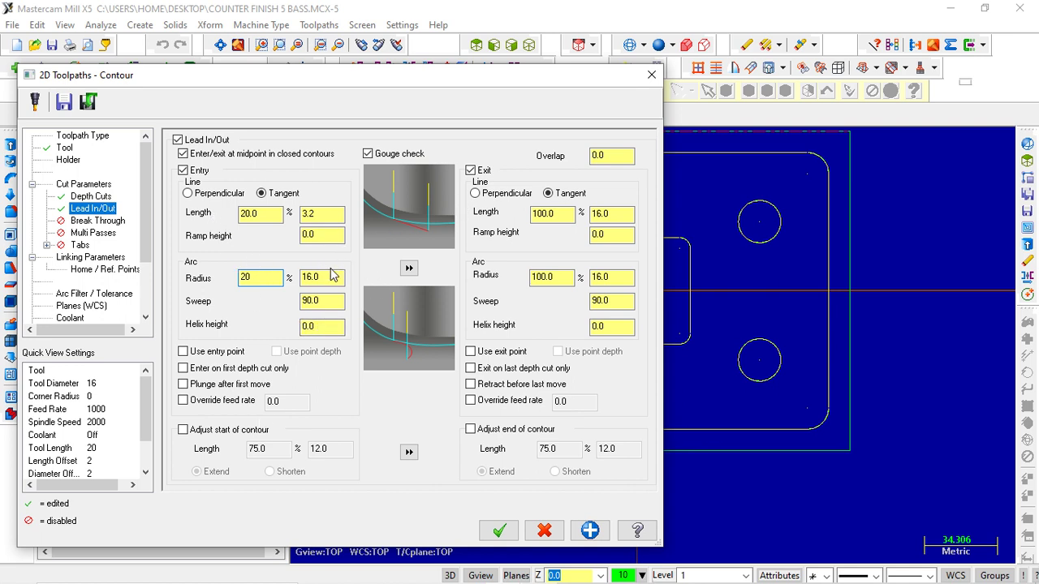
double_click(259, 214)
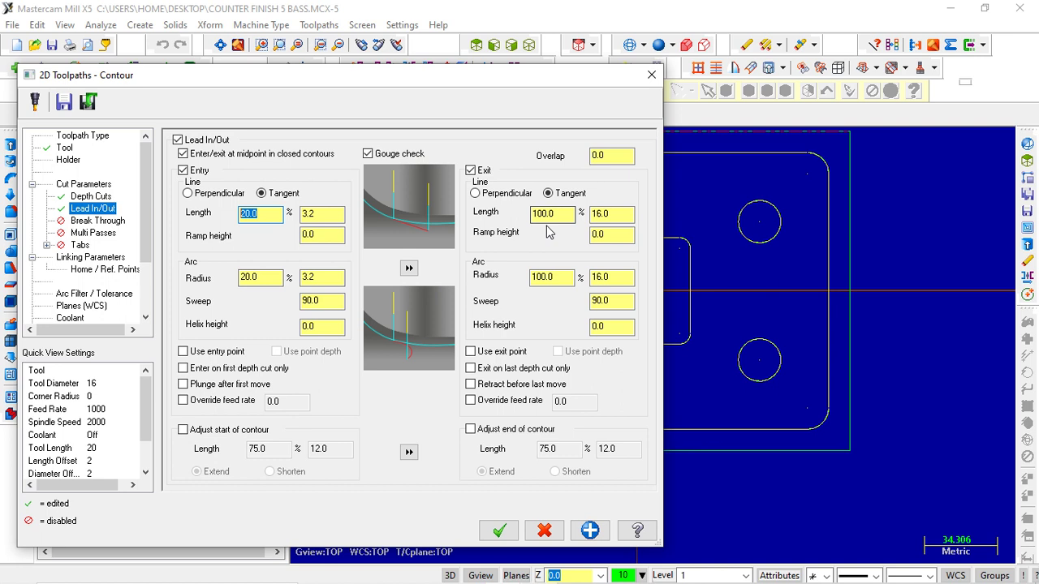
click(409, 268)
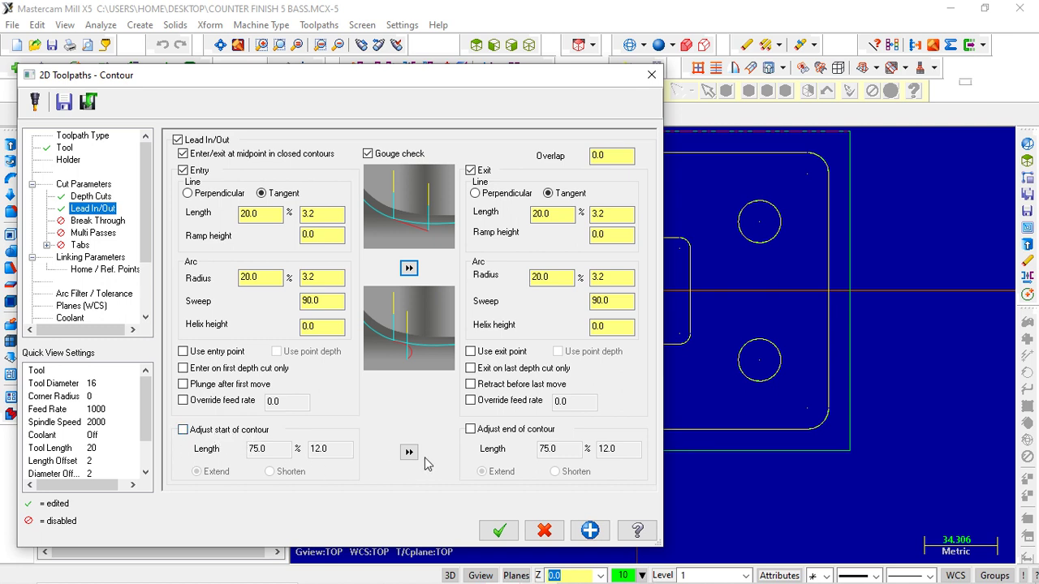
Step: Extend both the contour start and end by 10%
click(182, 429)
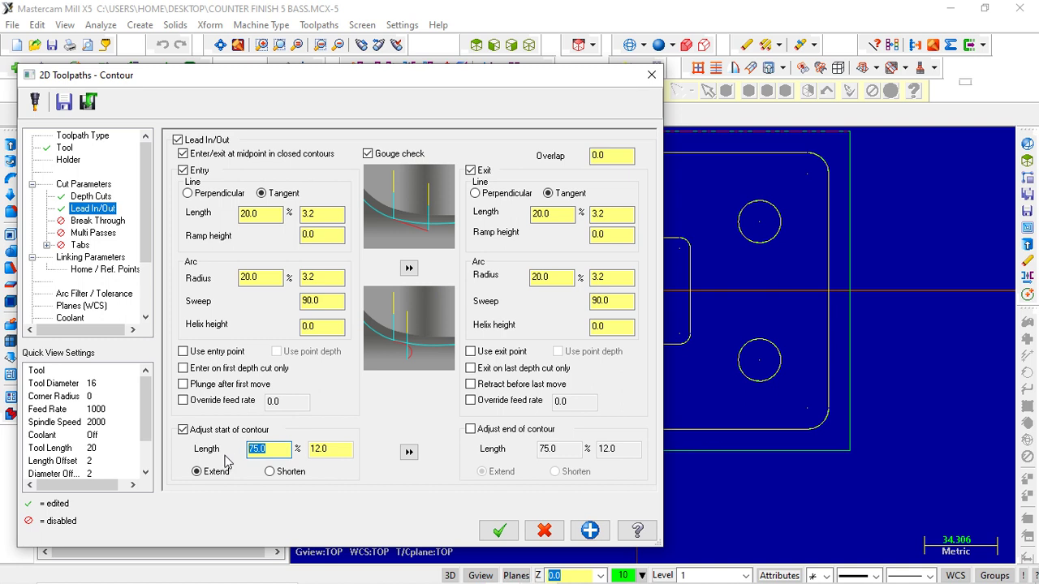
text(10)
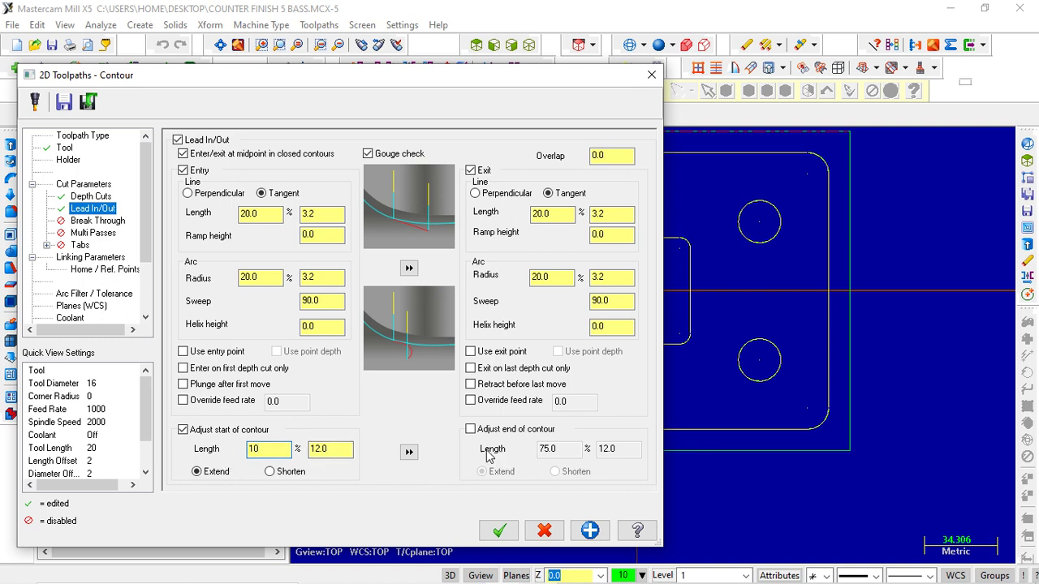
click(472, 430)
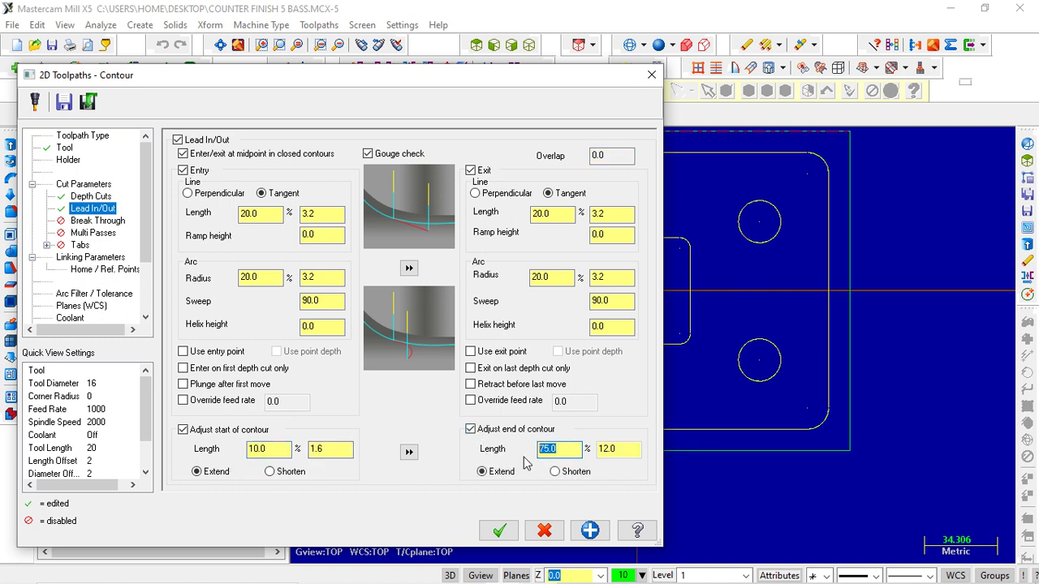
text(10)
click(110, 225)
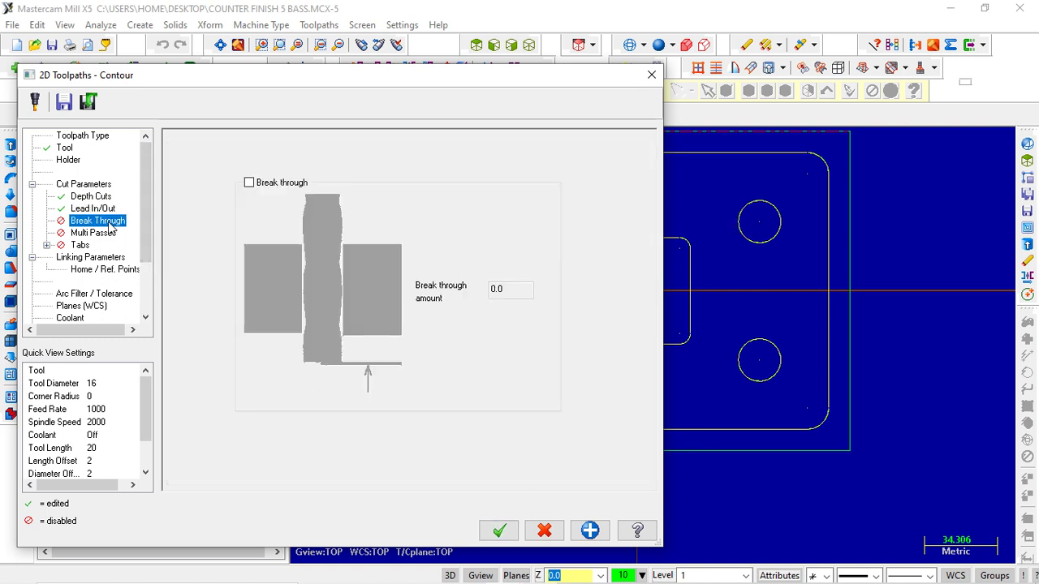
click(99, 235)
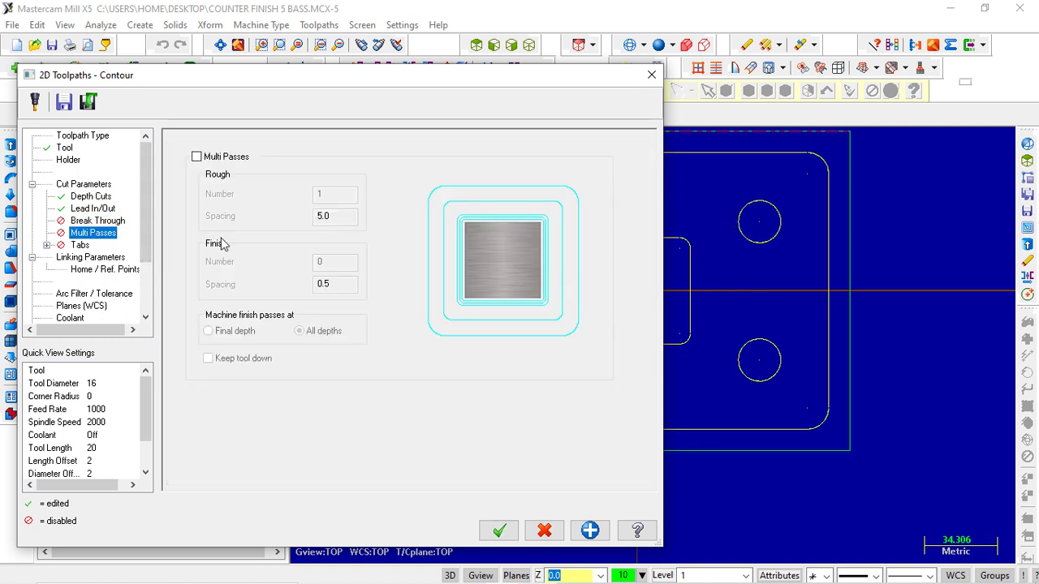
click(80, 245)
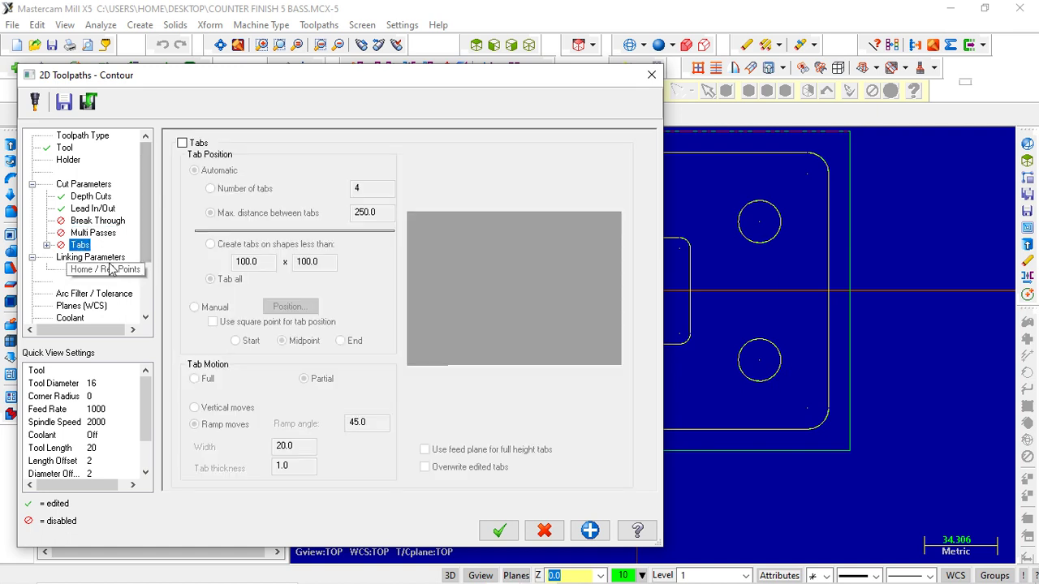
click(110, 258)
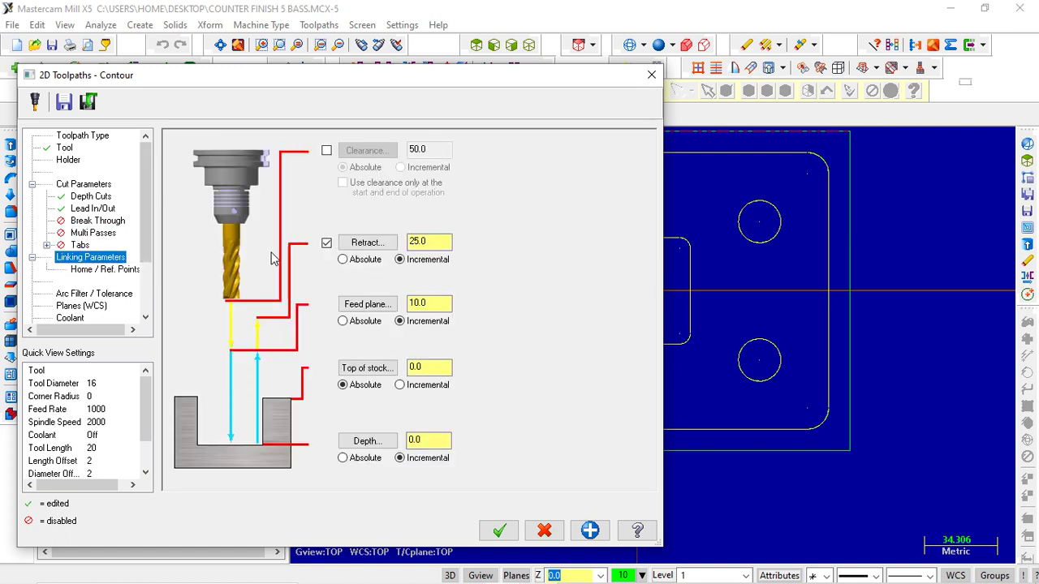
Step: Enable clearance 50 used only at start and end, with absolute retract 25 and feed plane 10
click(327, 151)
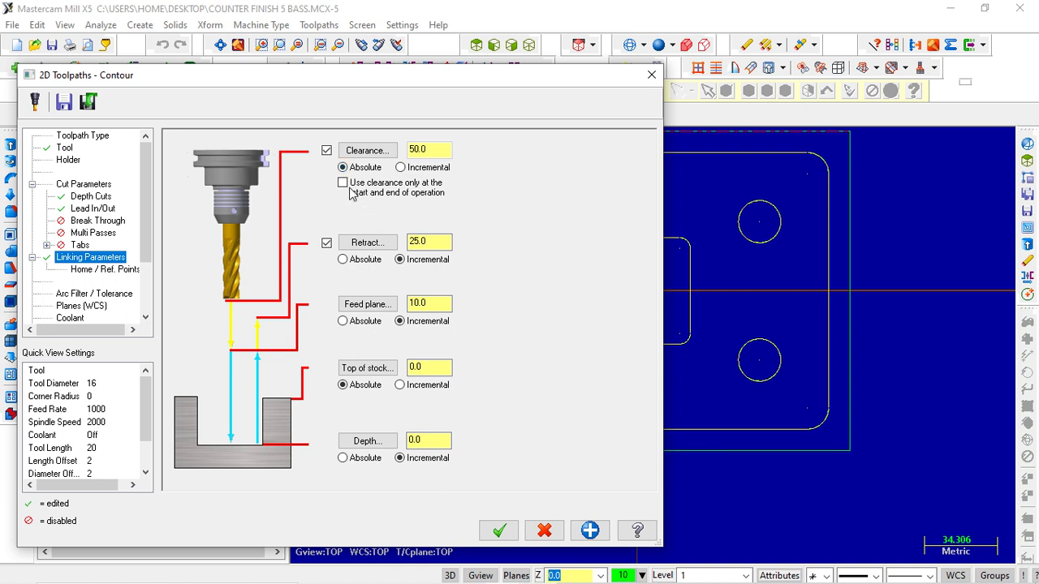
click(343, 183)
drag(443, 241, 399, 250)
click(343, 259)
click(342, 321)
Step: Make the cutting depth absolute at -20 and accept the contour parameters
click(342, 458)
drag(421, 445, 388, 438)
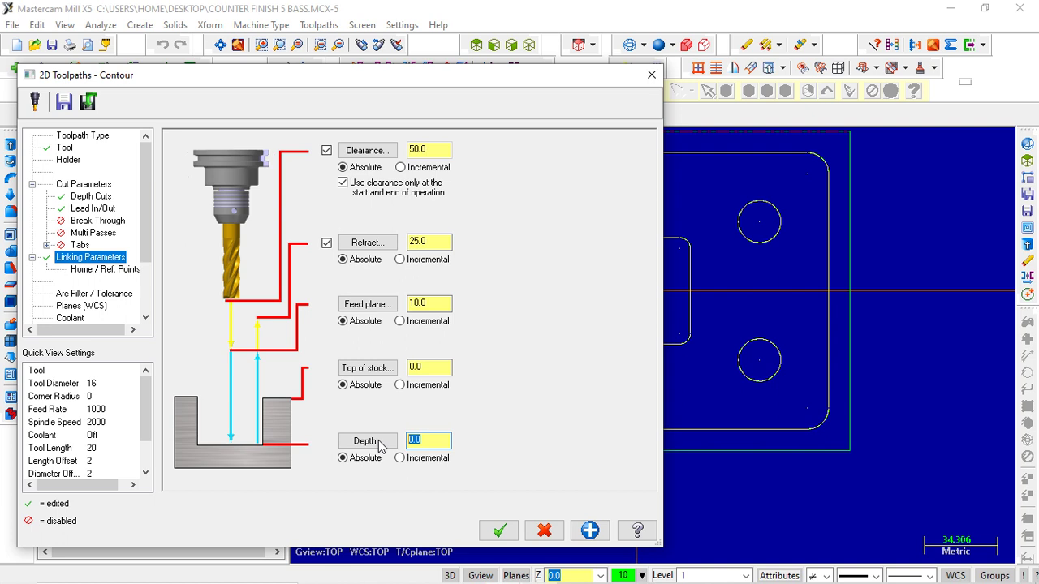
text(-20)
drag(407, 445, 439, 447)
click(498, 531)
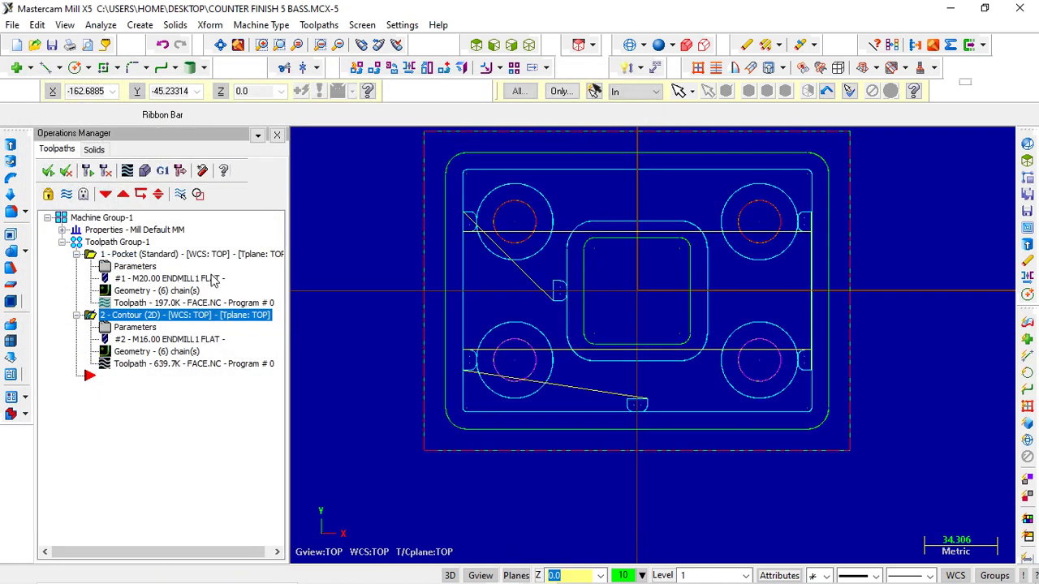
Step: Orbit and zoom around the generated contour toolpath, back to Top view, then open its geometry chains
middle_drag(398, 341, 595, 91)
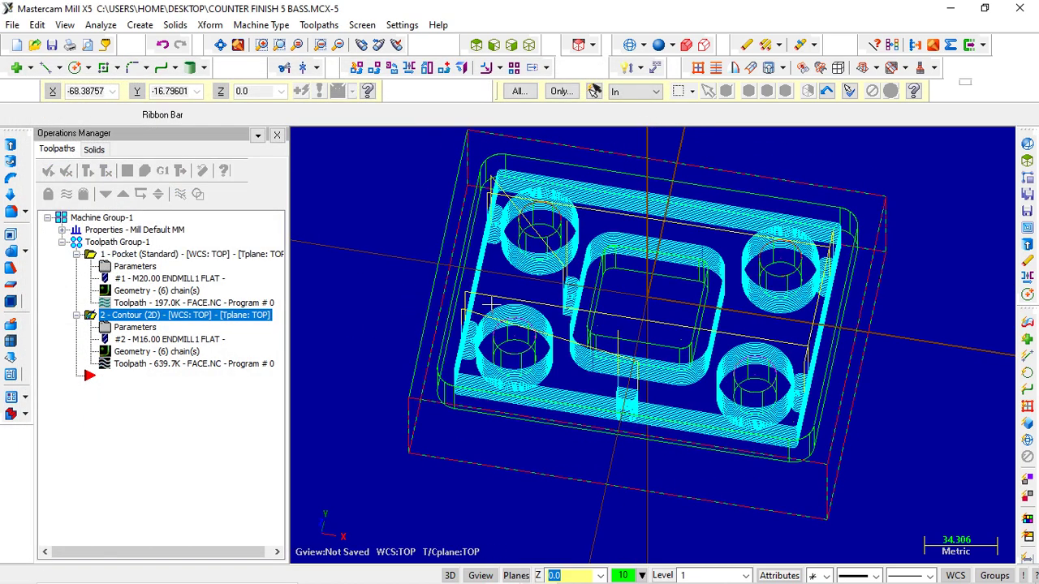
right_click(375, 262)
click(419, 386)
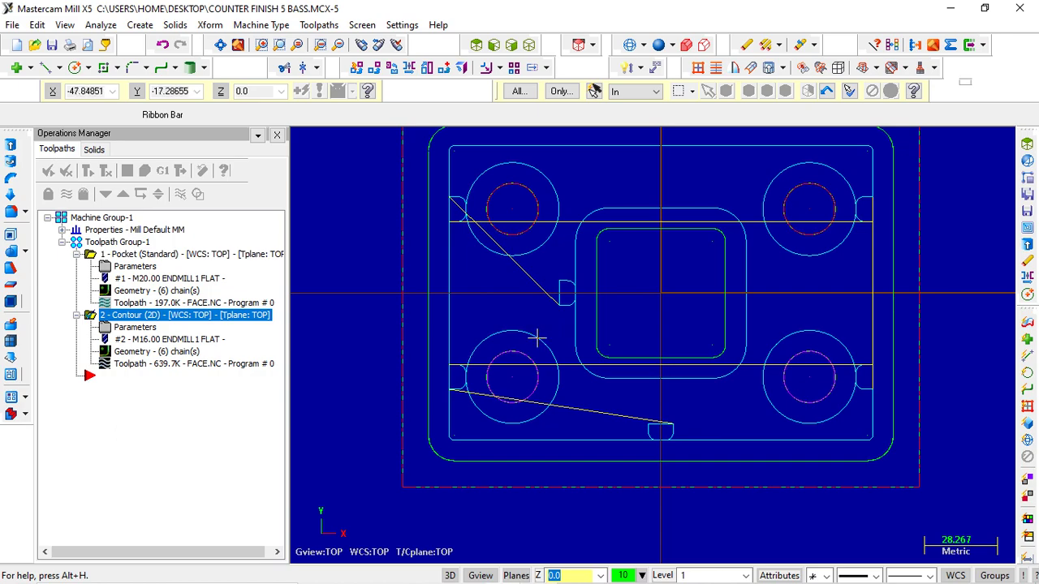
mouse_move(536, 338)
middle_down()
mouse_move(528, 314)
mouse_move(585, 208)
mouse_move(550, 281)
mouse_move(510, 304)
middle_up()
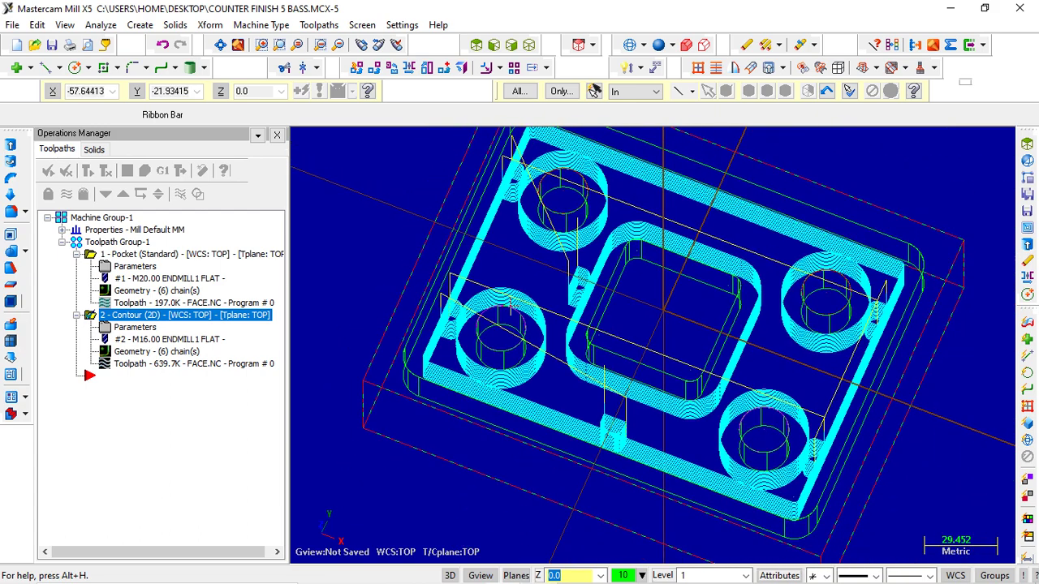
scroll(510, 305, up, 2)
right_click(486, 261)
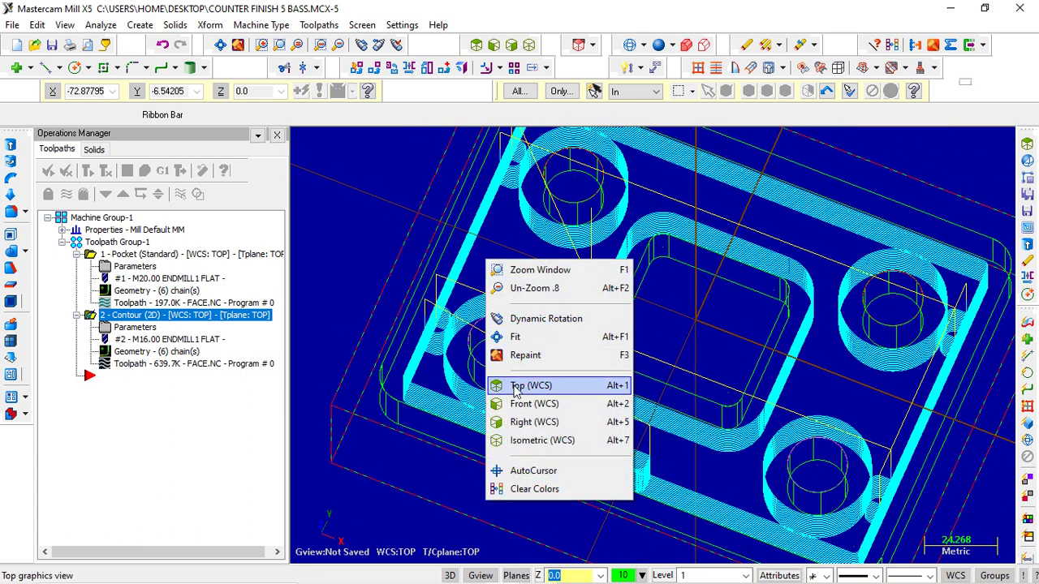
click(519, 386)
scroll(508, 377, down, 2)
scroll(508, 377, down, 1)
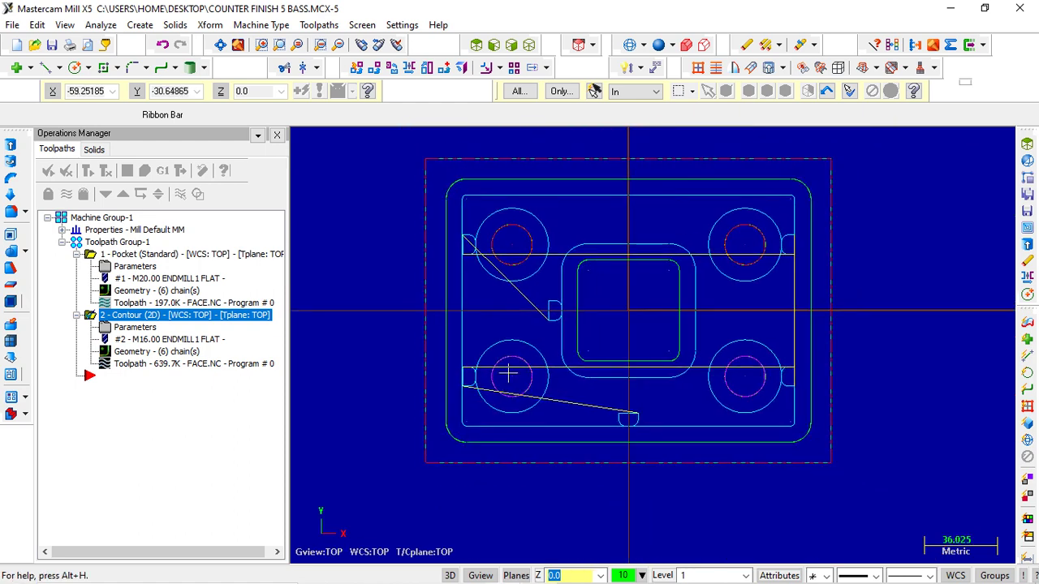
mouse_move(511, 303)
middle_down()
mouse_move(539, 290)
mouse_move(537, 304)
mouse_move(548, 287)
middle_up()
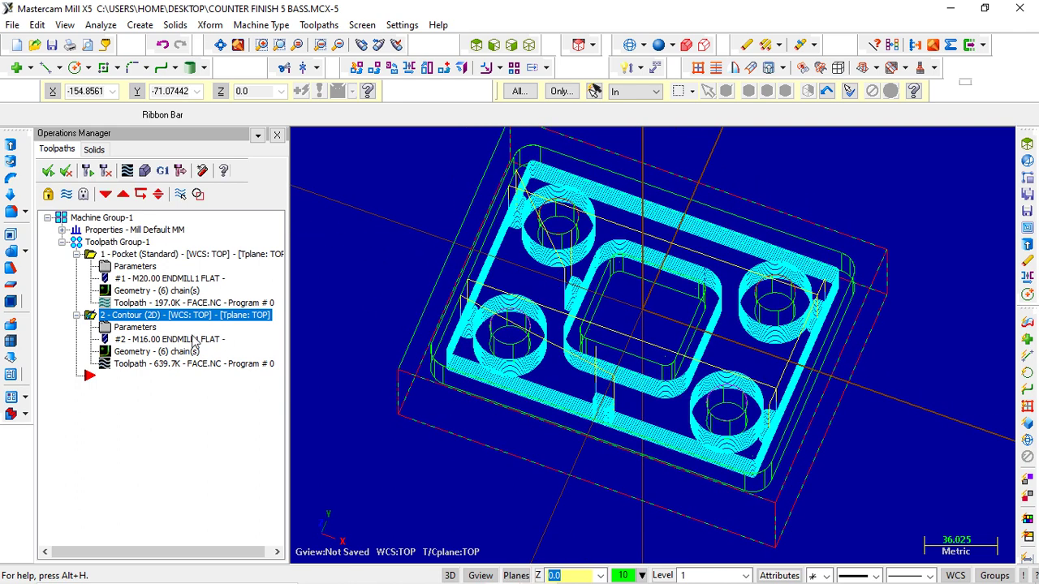
click(131, 354)
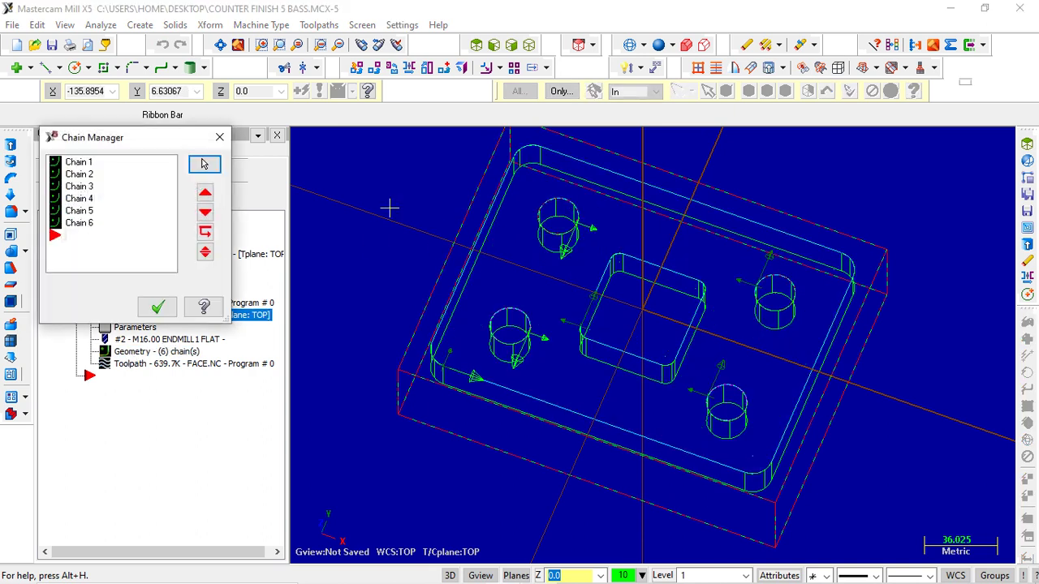
Step: Switch to Top view and identify which geometry Chains 1–3 are
right_click(363, 192)
click(416, 317)
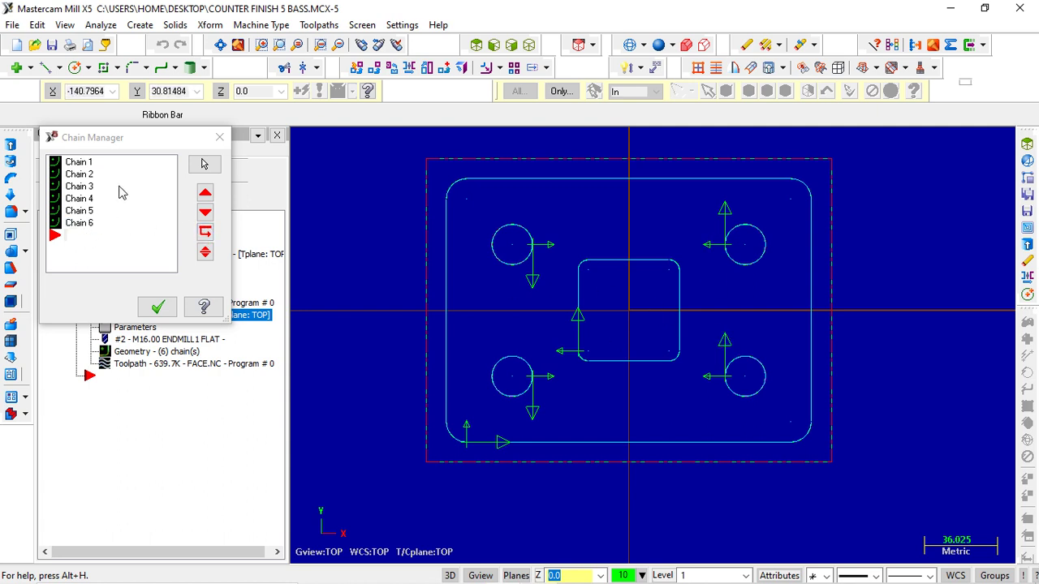
click(79, 163)
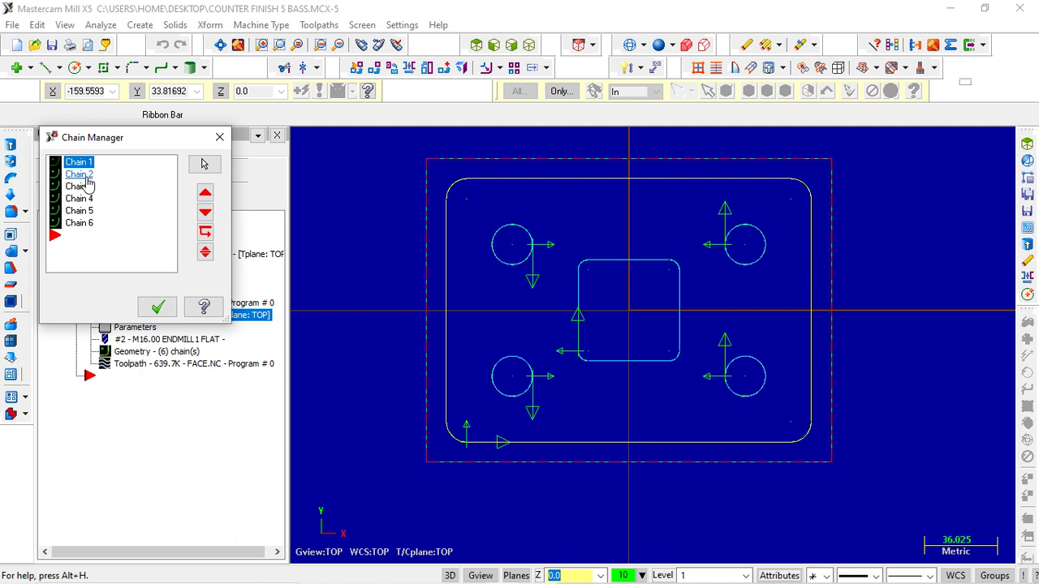
click(86, 178)
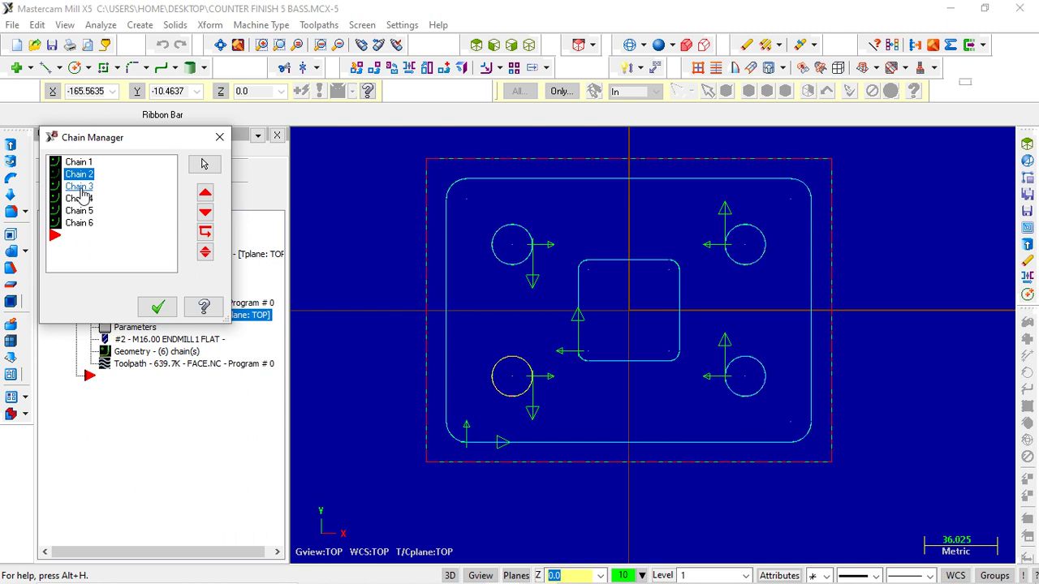
click(82, 188)
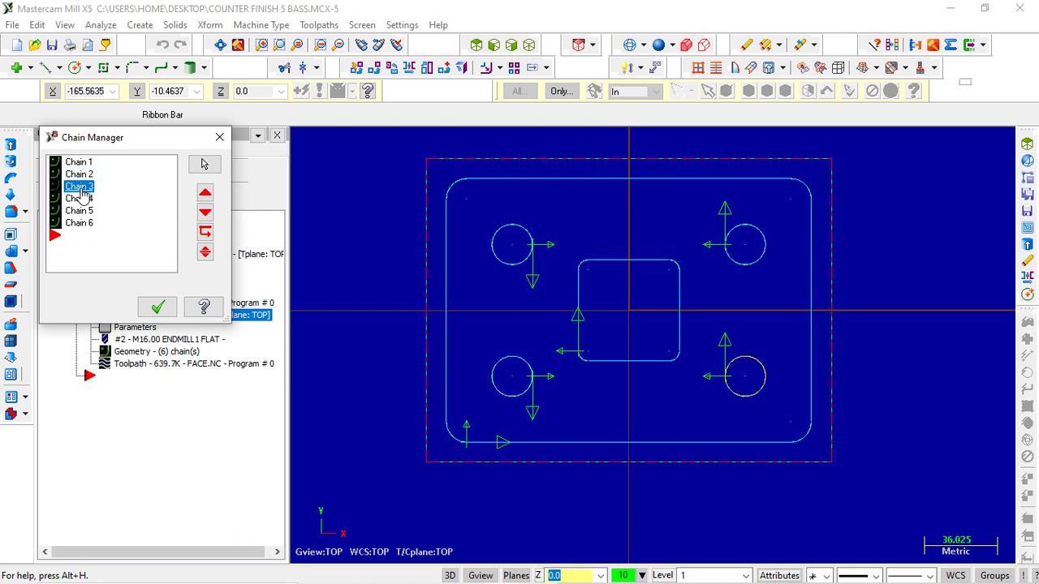
Step: Reverse Chain 4 on the top-right hole and accept the chain changes
click(82, 200)
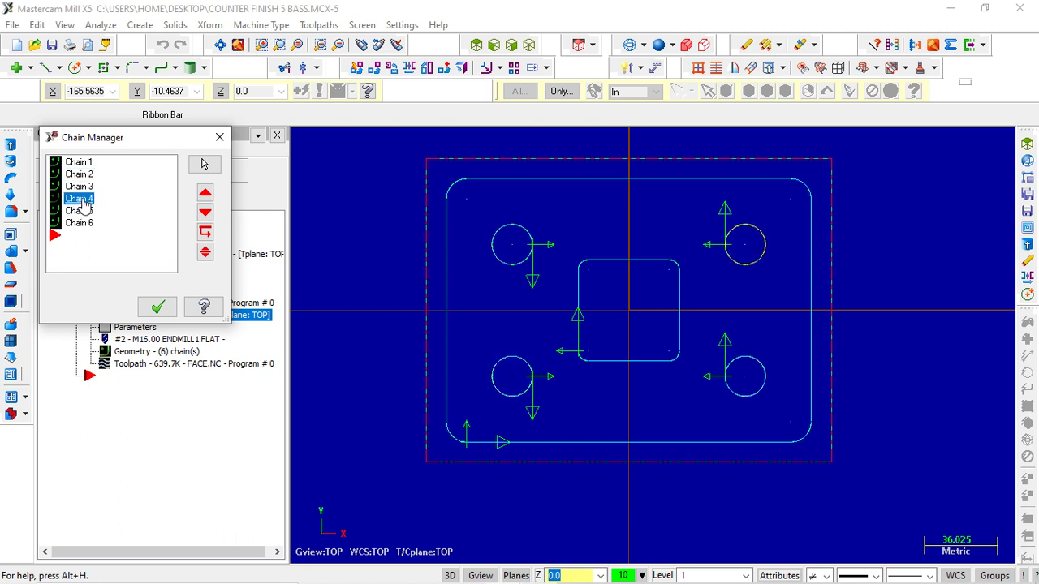
right_click(84, 202)
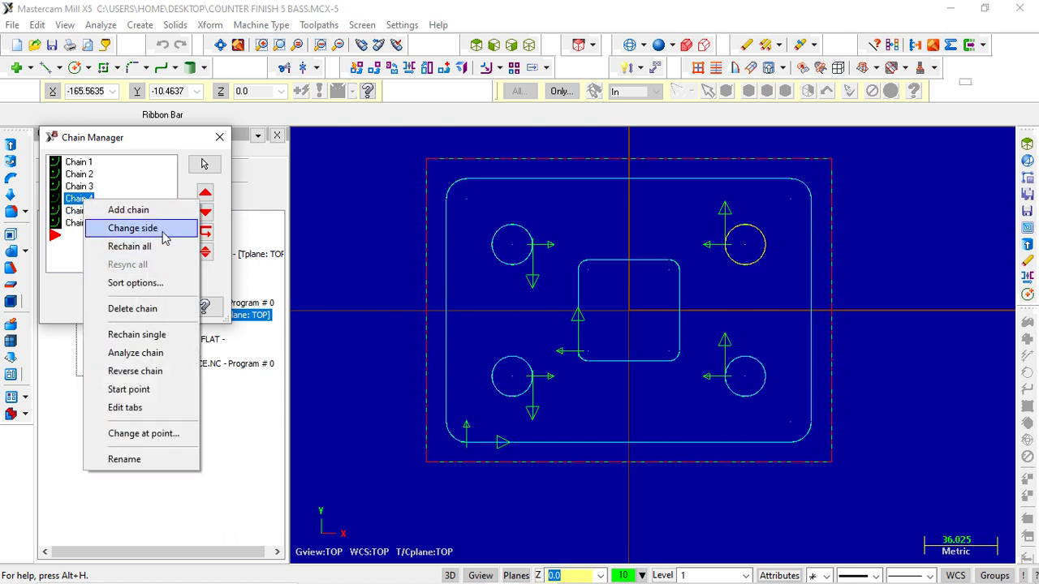
click(165, 372)
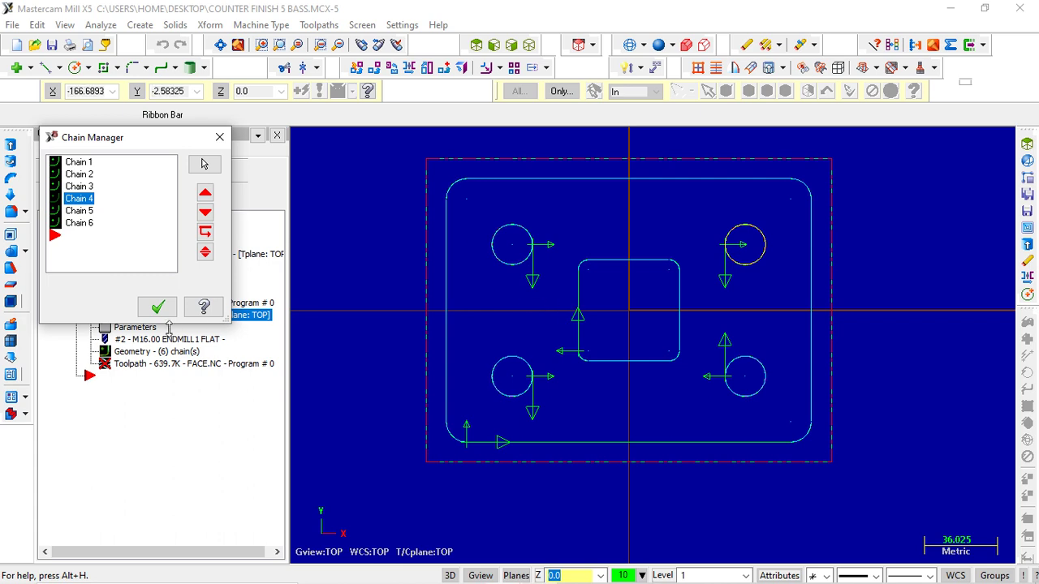
click(157, 306)
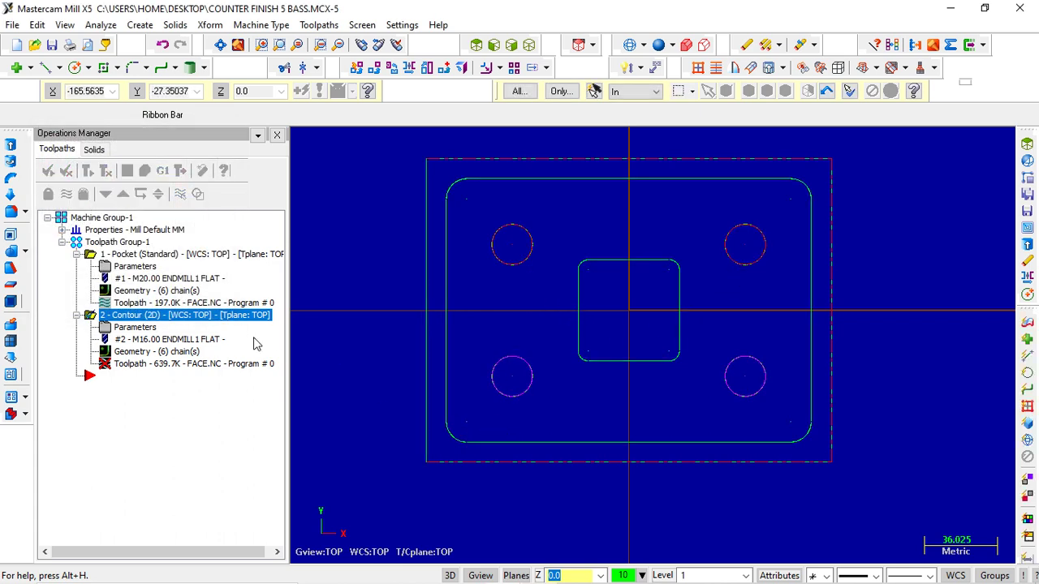
Step: Regenerate the dirty contour toolpath and orbit, zoom and return to Top view to inspect it
click(88, 170)
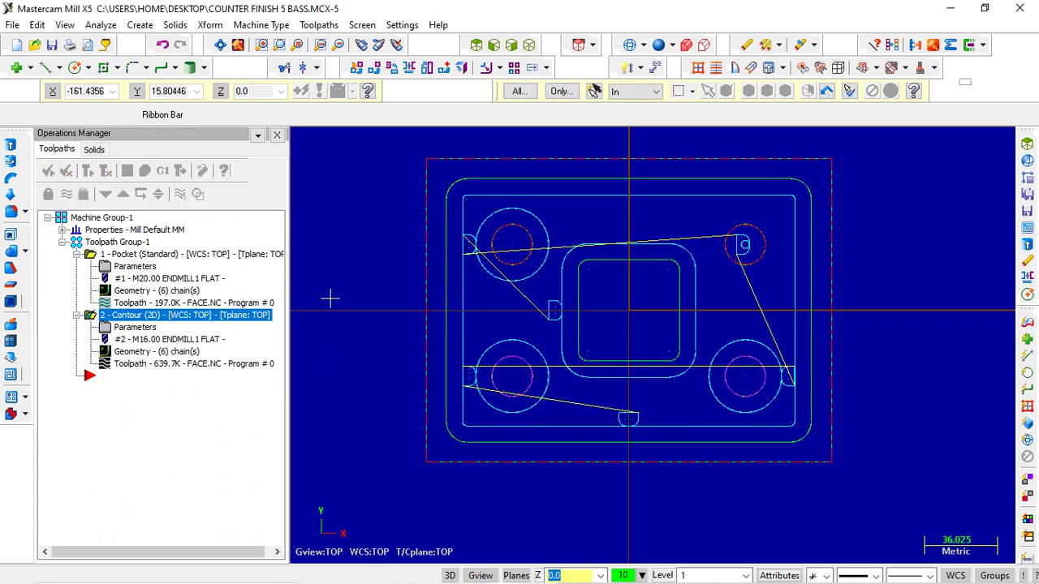
middle_drag(298, 277, 519, 349)
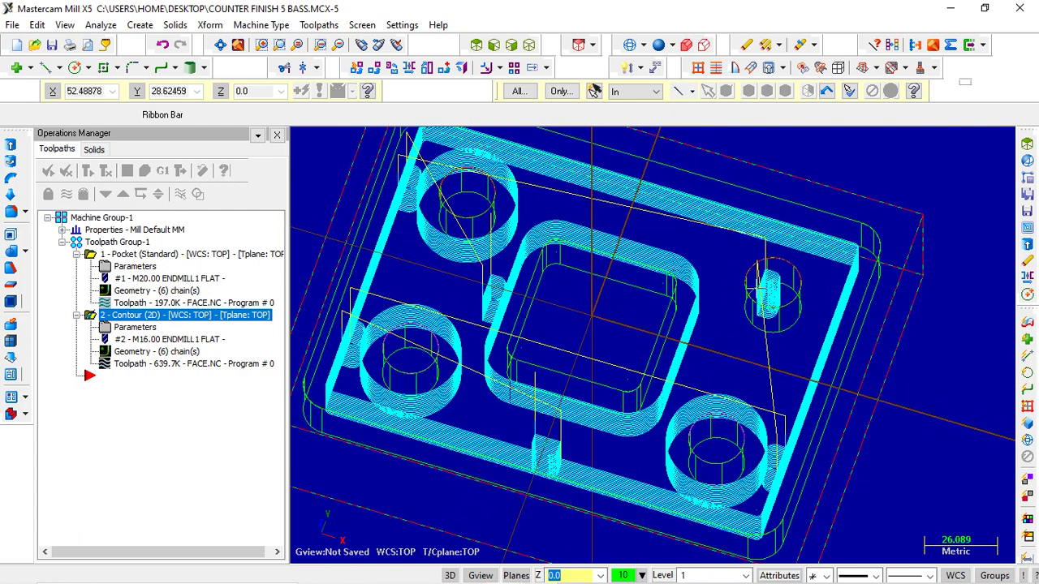
middle_drag(771, 292, 562, 327)
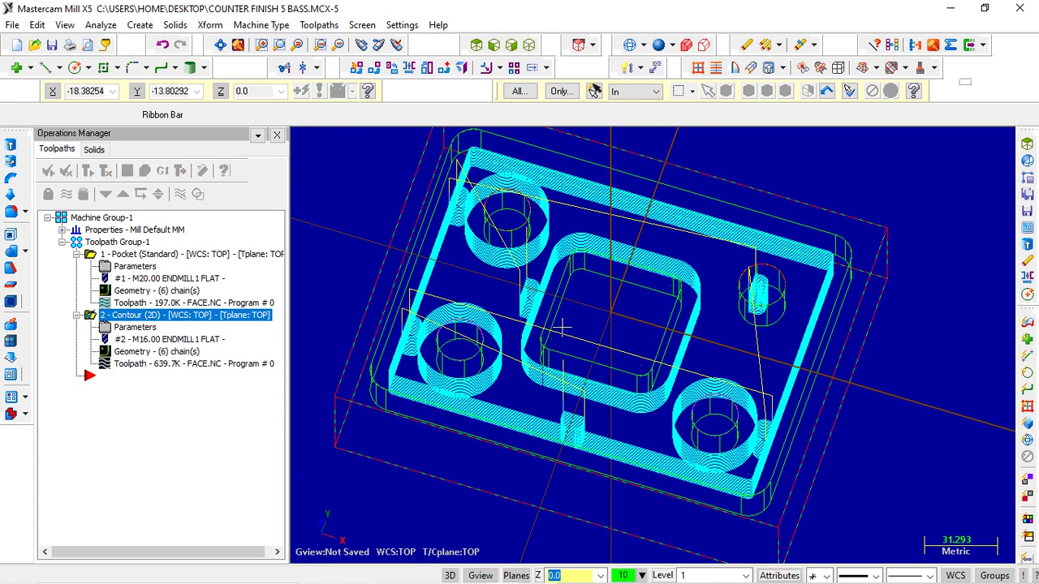
right_click(311, 224)
click(349, 360)
scroll(759, 260, up, 3)
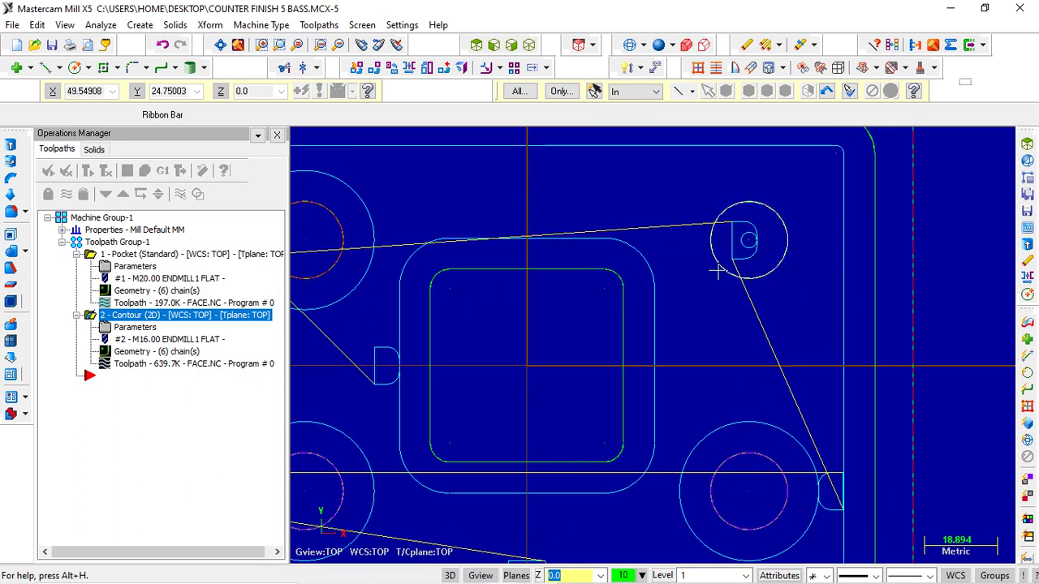
scroll(684, 316, down, 2)
scroll(684, 321, down, 1)
middle_drag(679, 328, 721, 309)
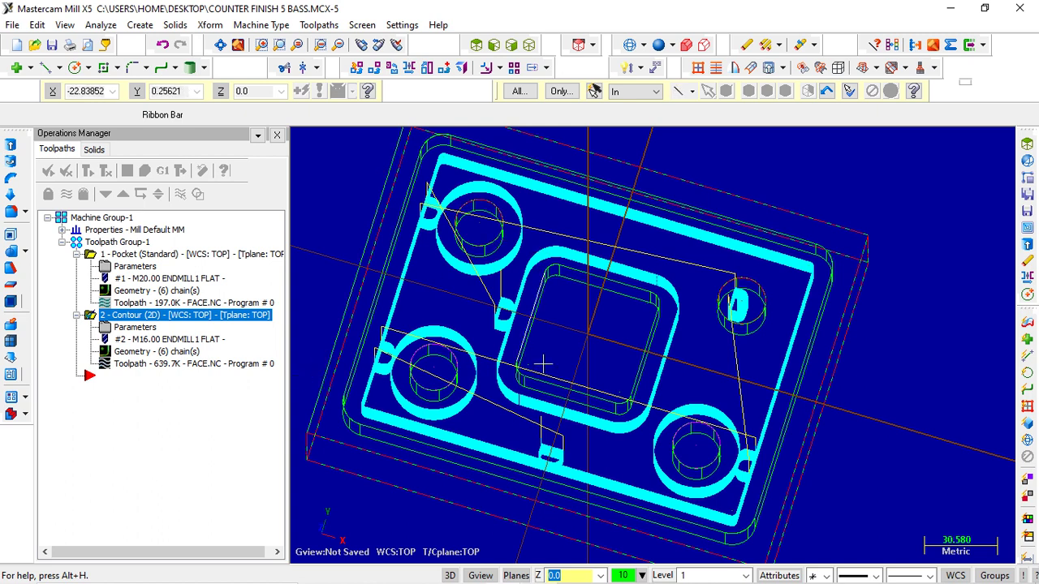
Step: Review the contour parameters, then open the chain list and check which hole Chain 3 is
click(128, 328)
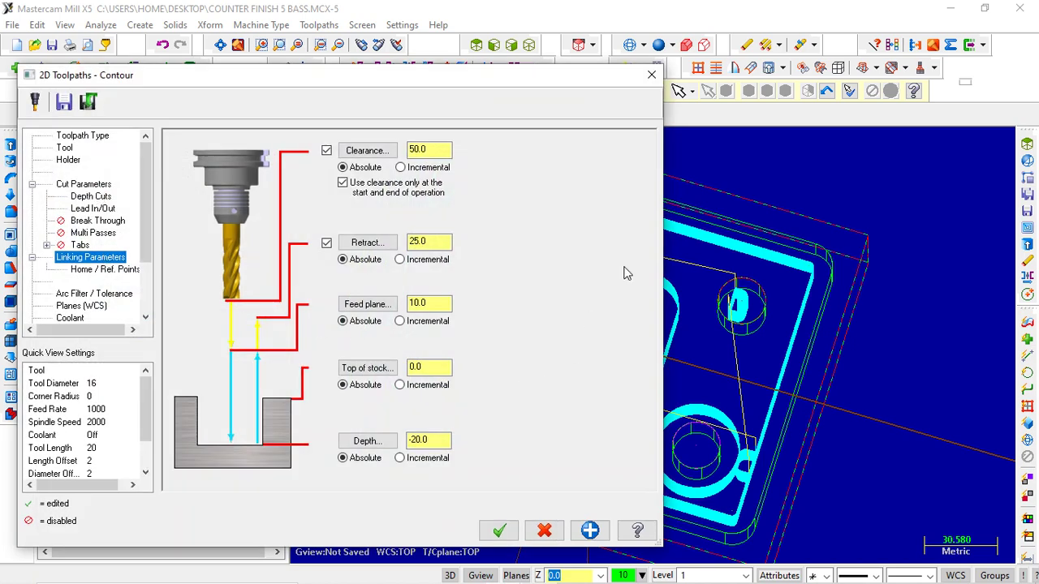
click(651, 75)
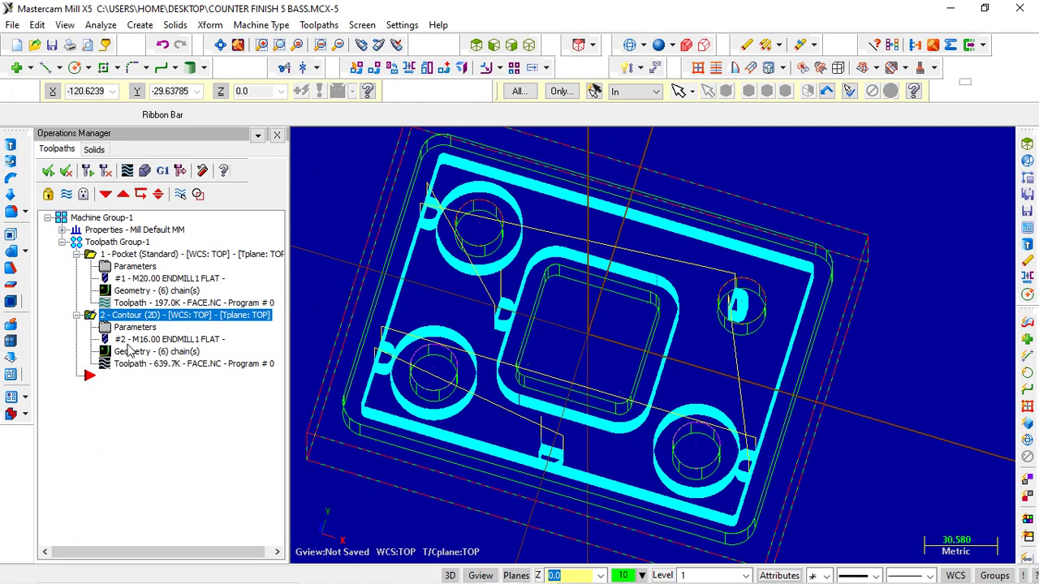
click(130, 353)
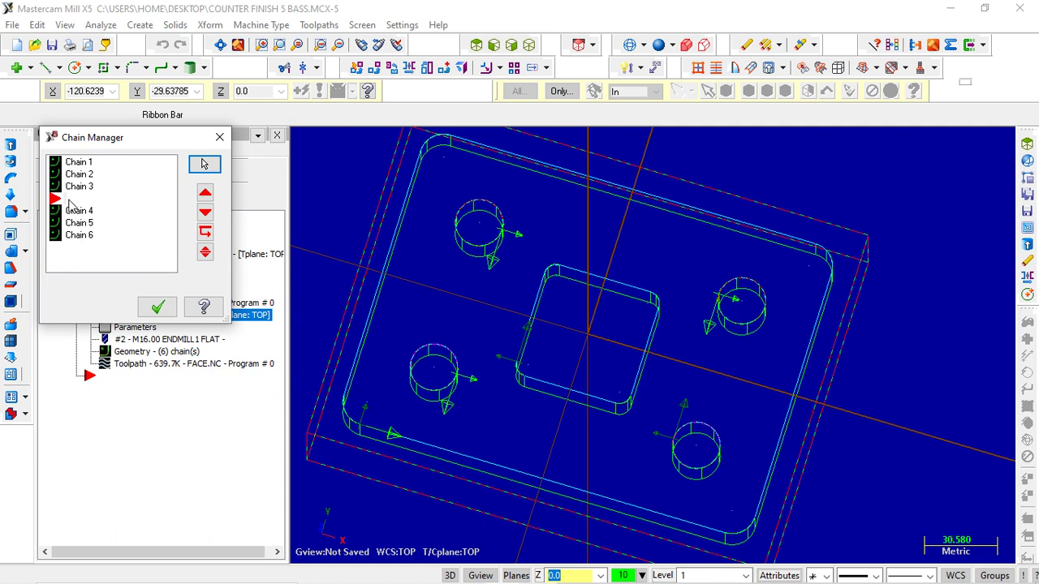
click(81, 188)
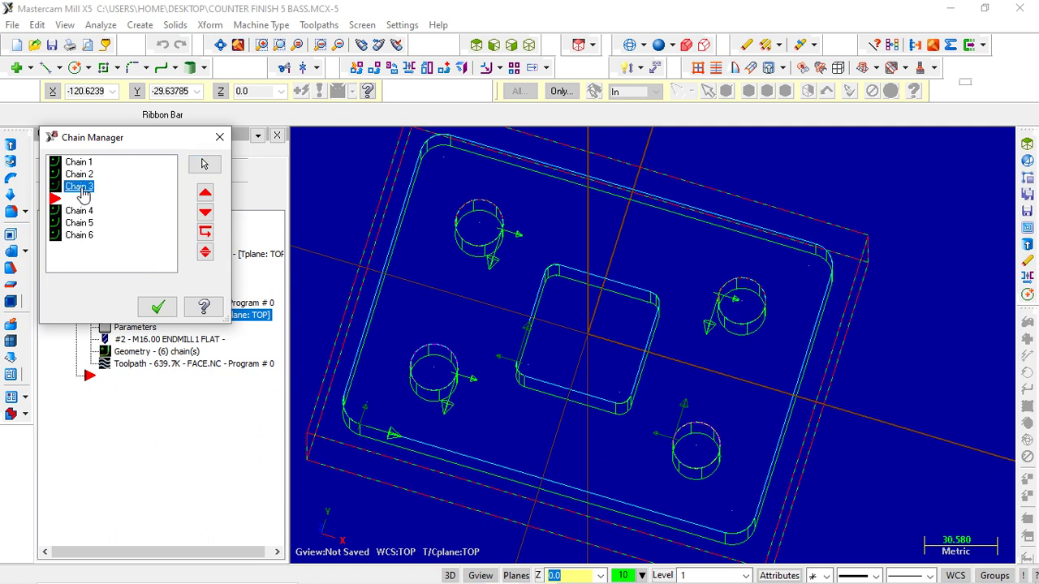
Step: Reverse Chain 4 on the right-hand hole again and accept the chains
click(80, 213)
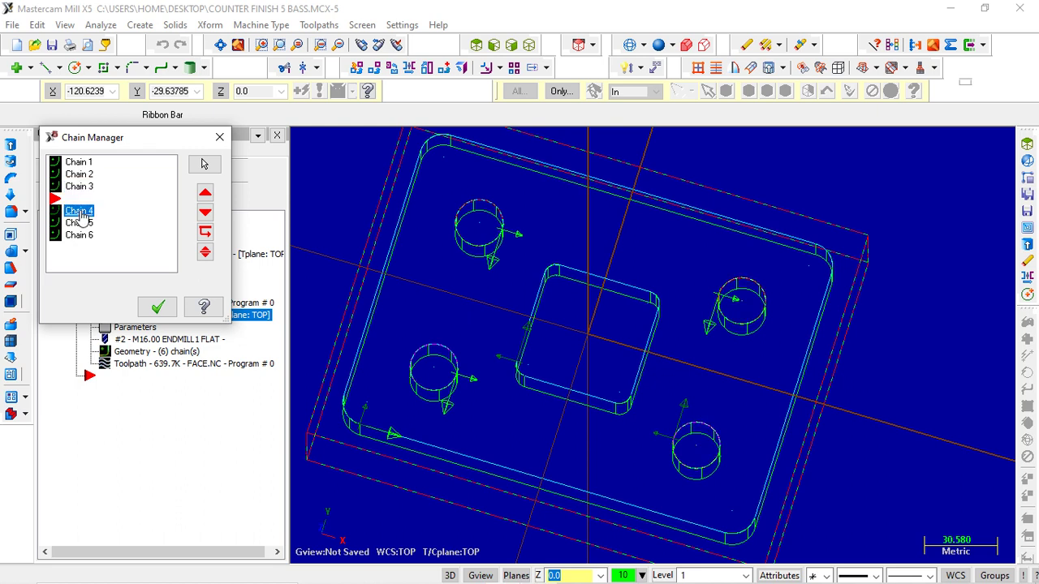
right_click(85, 216)
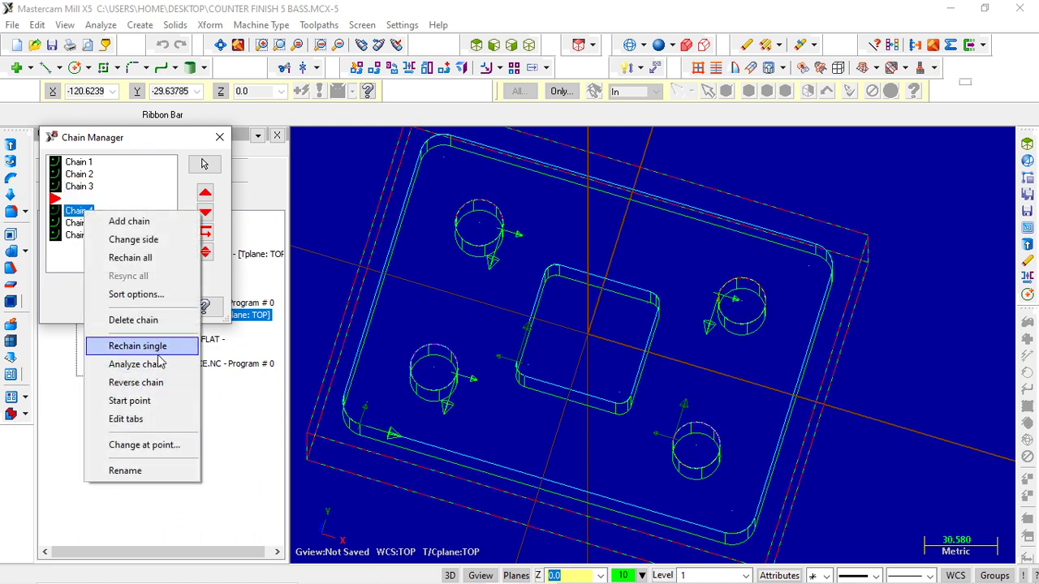
click(159, 382)
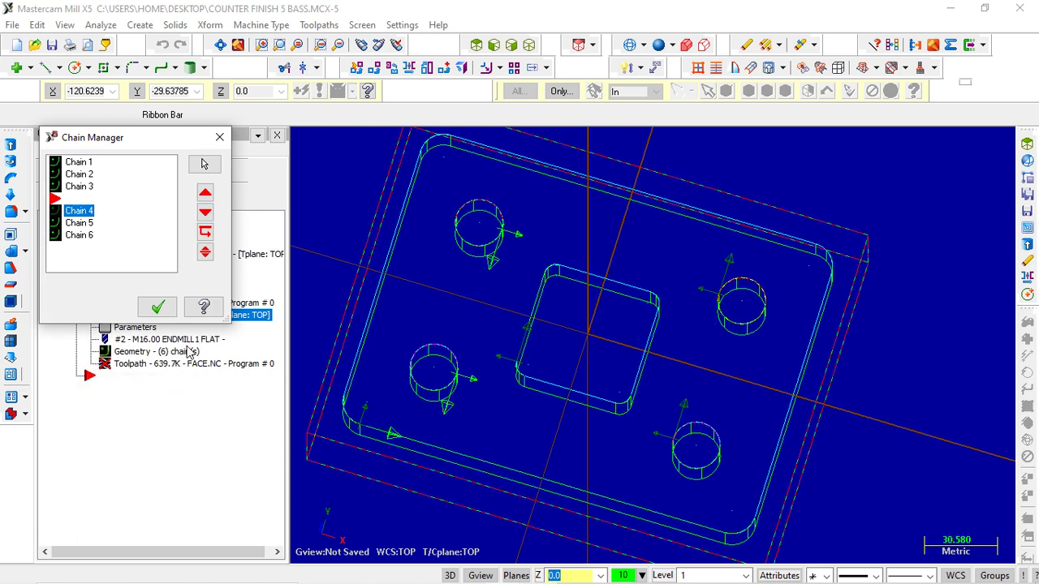
click(158, 307)
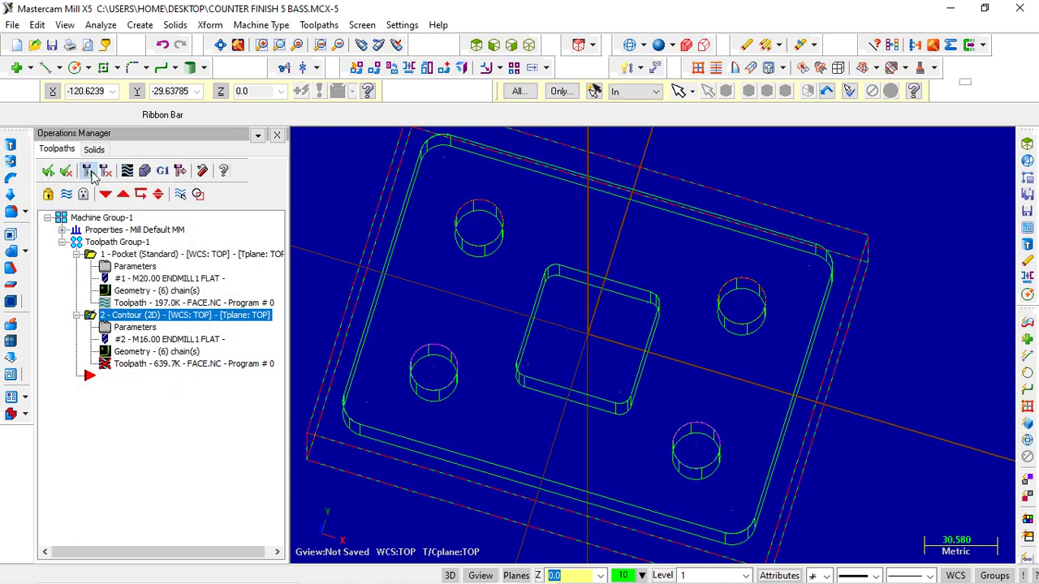
middle_drag(420, 311, 598, 301)
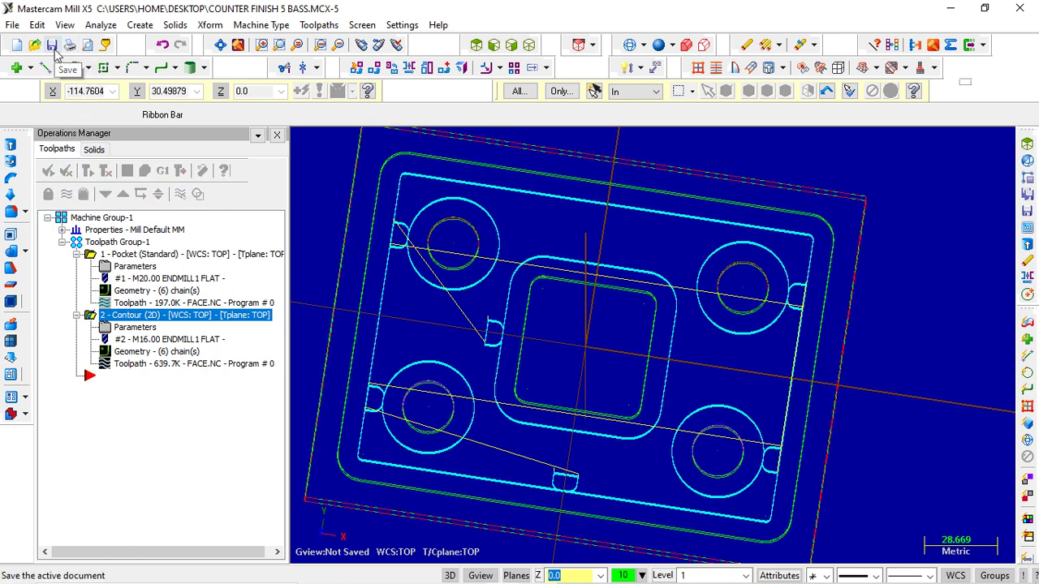
Step: Save the file and paste a copy of the contour as operation 3 - Contour (2D)
click(52, 45)
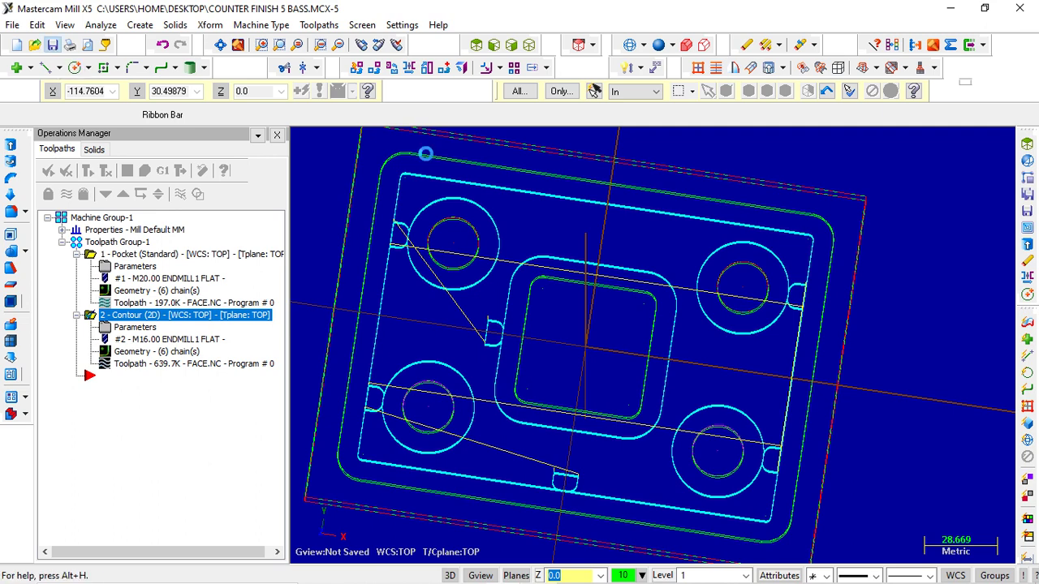
right_click(148, 323)
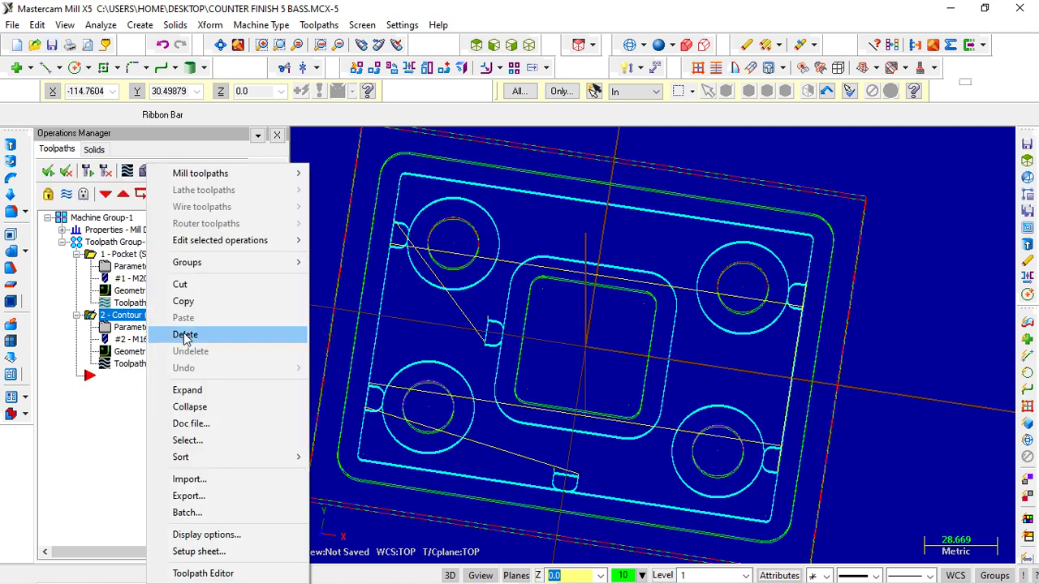
click(183, 301)
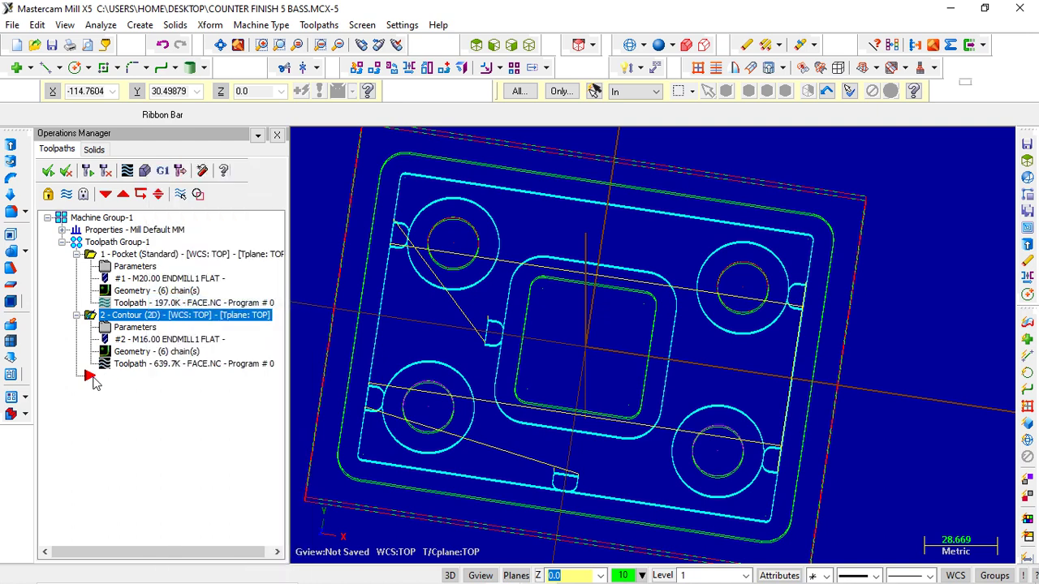
right_click(93, 382)
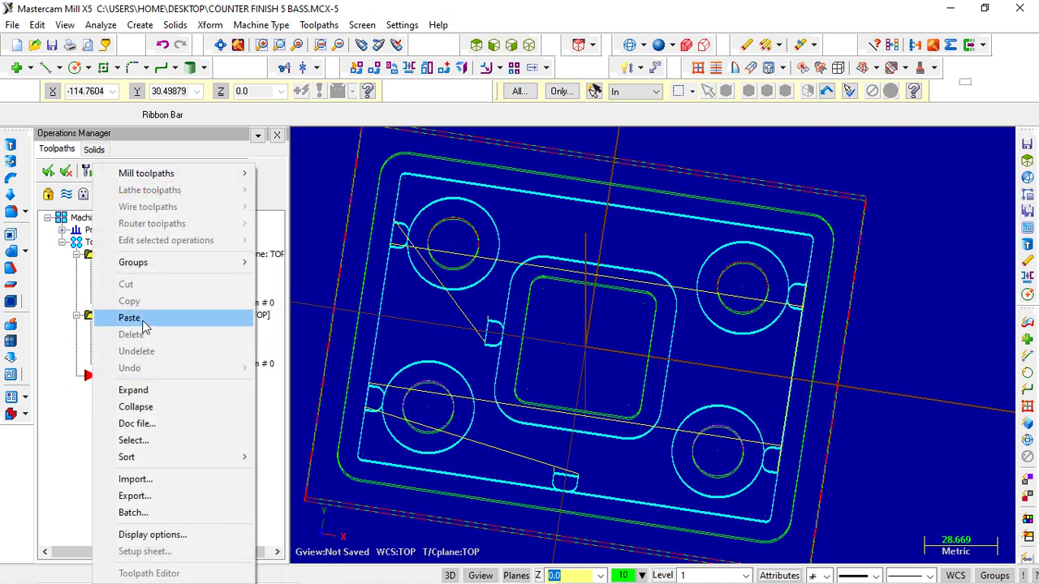
click(144, 325)
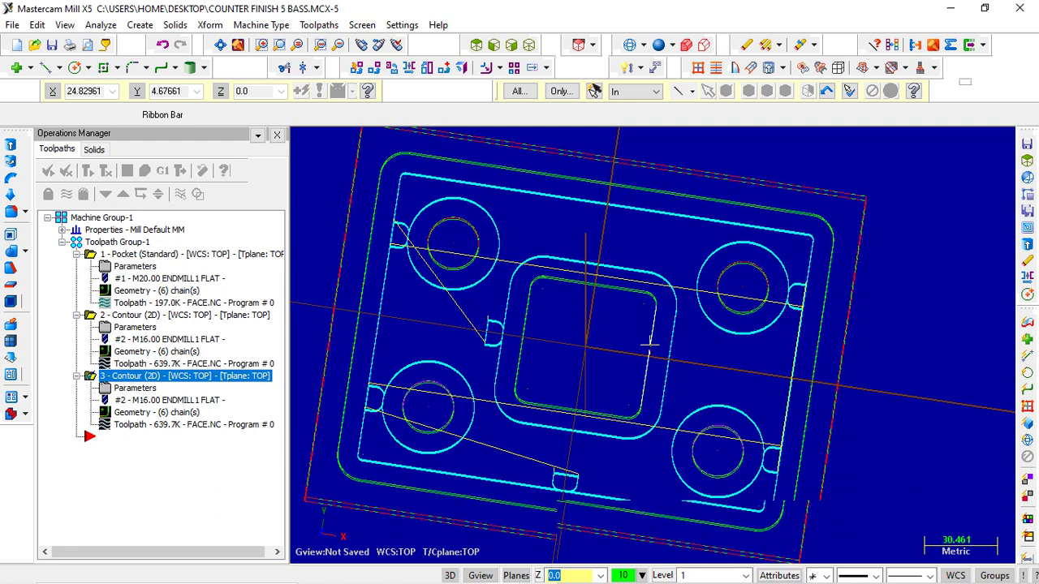
Step: Zoom out, review the operations' toolpath display, and list operation 3's geometry chains
key(Page_Down)
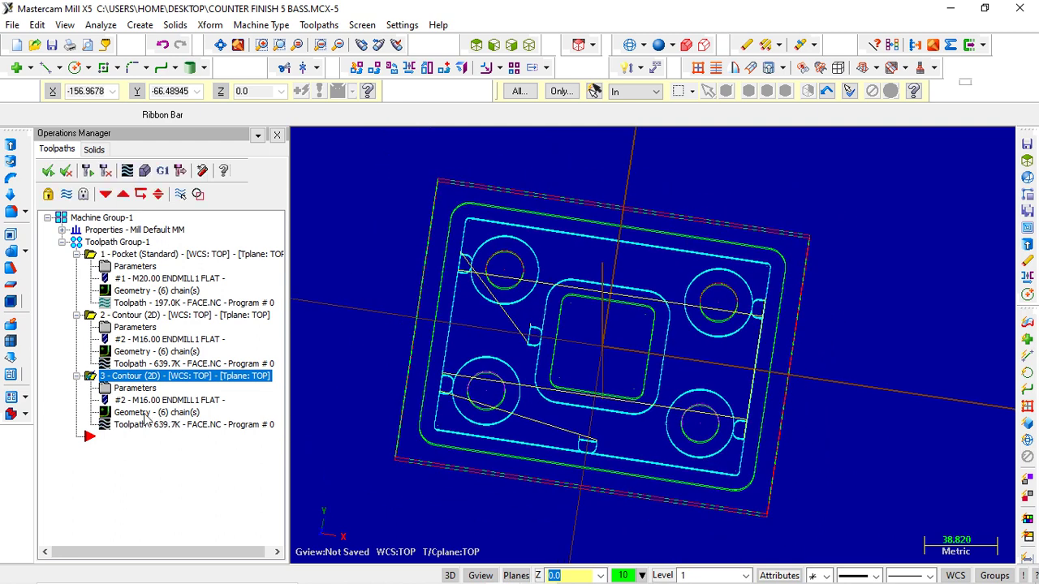
click(90, 319)
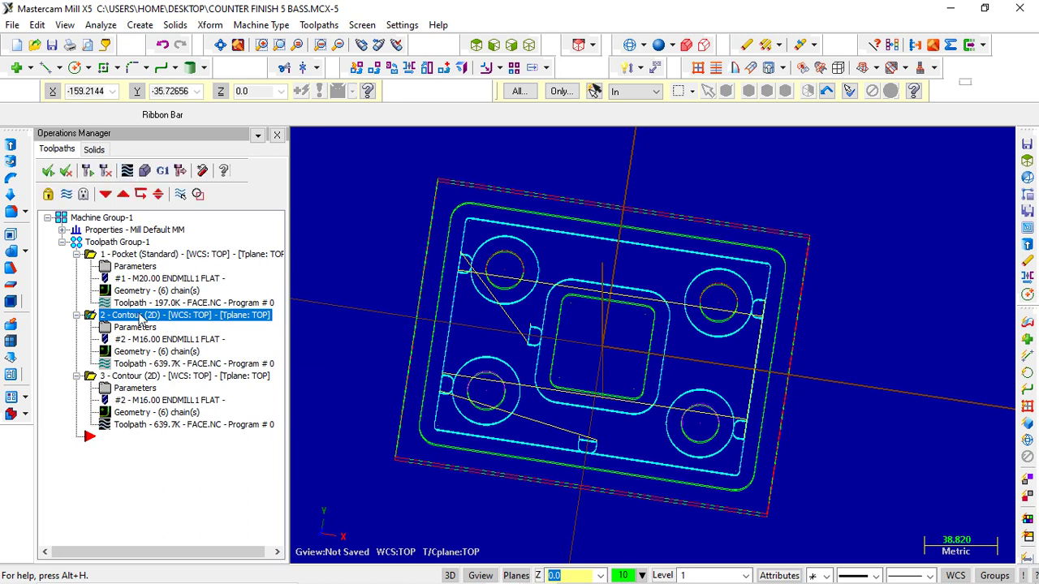
click(91, 254)
click(68, 196)
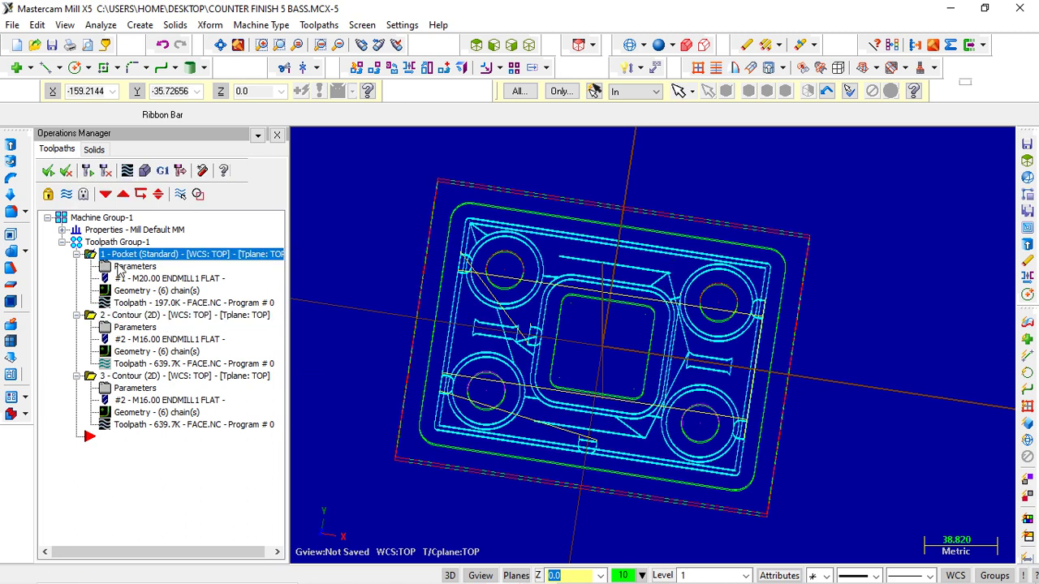
click(67, 197)
click(91, 318)
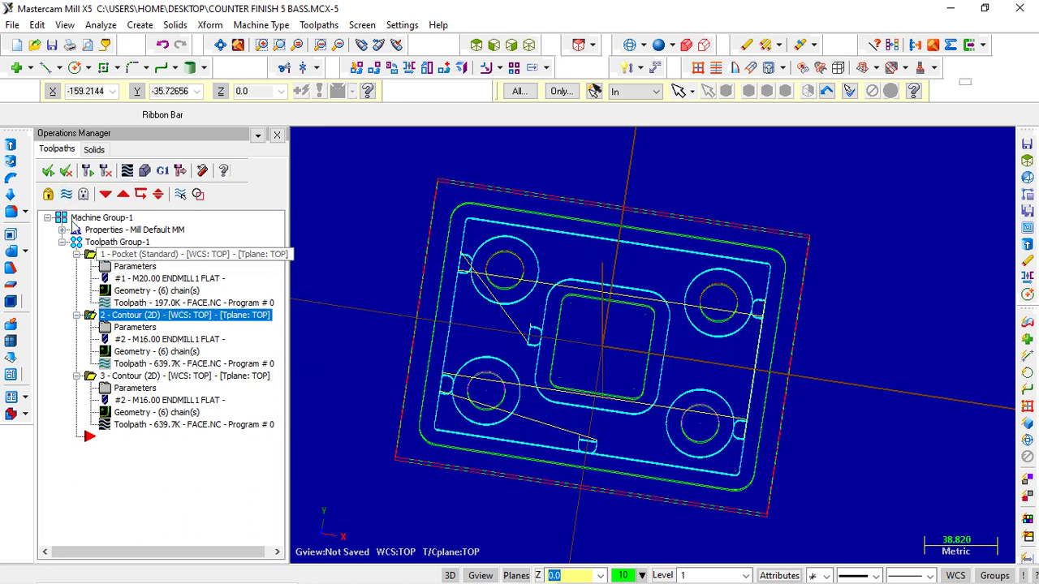
click(91, 378)
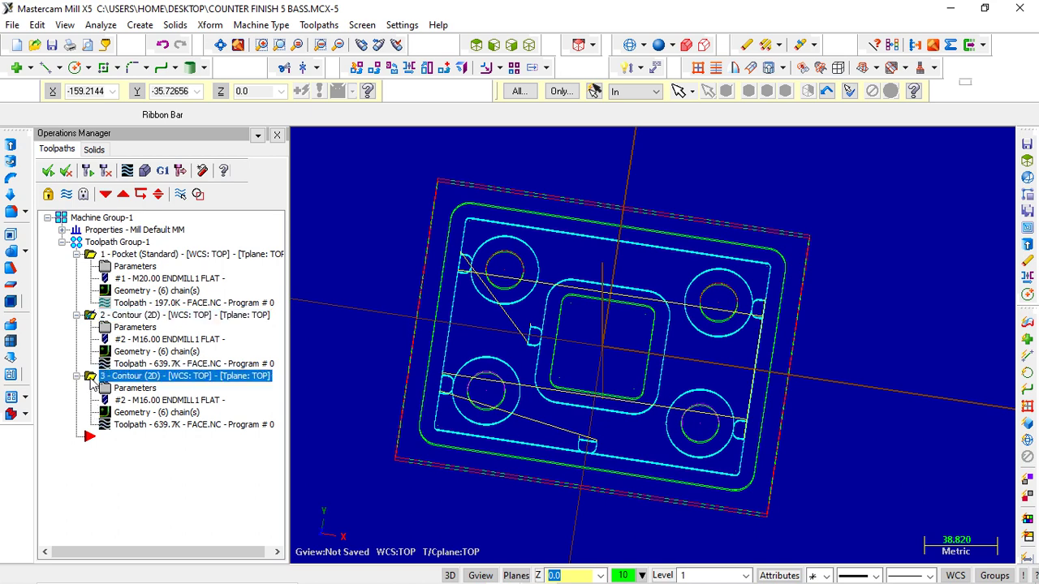
click(138, 414)
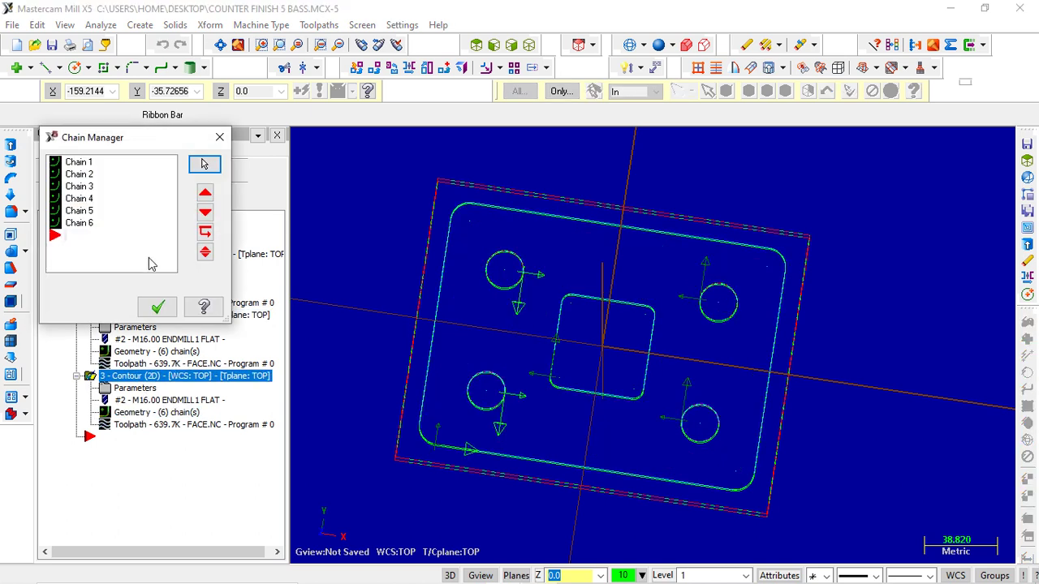
Step: Start rechaining all of operation 3's geometry and switch to Top view
right_click(130, 200)
click(173, 248)
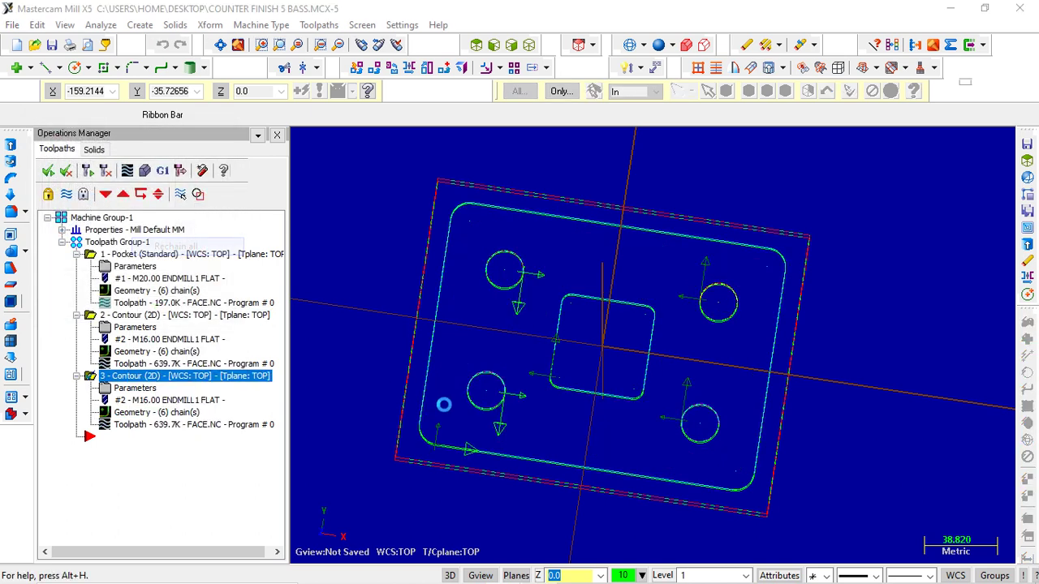
middle_drag(690, 349, 645, 343)
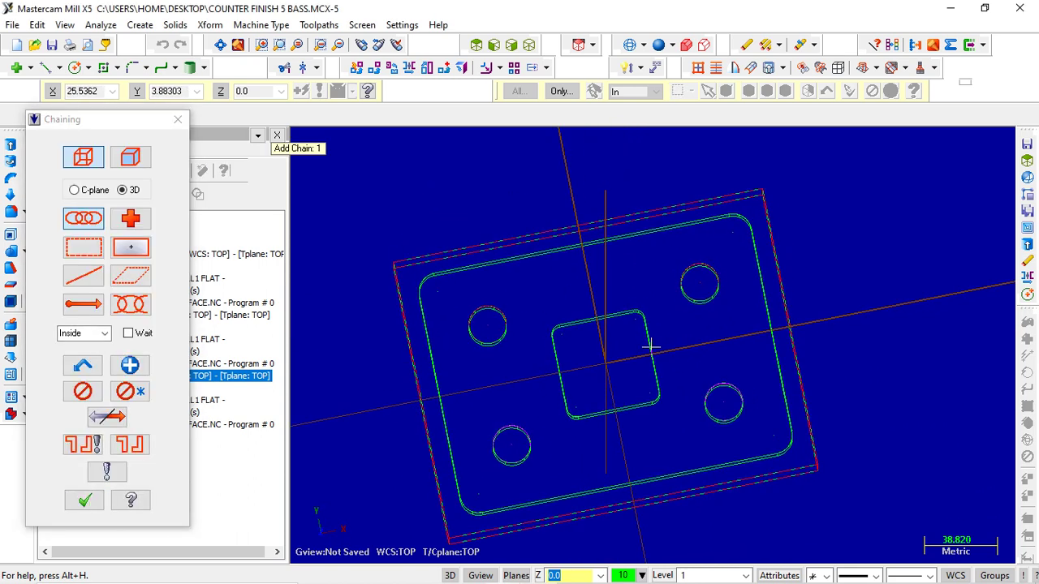
right_click(883, 267)
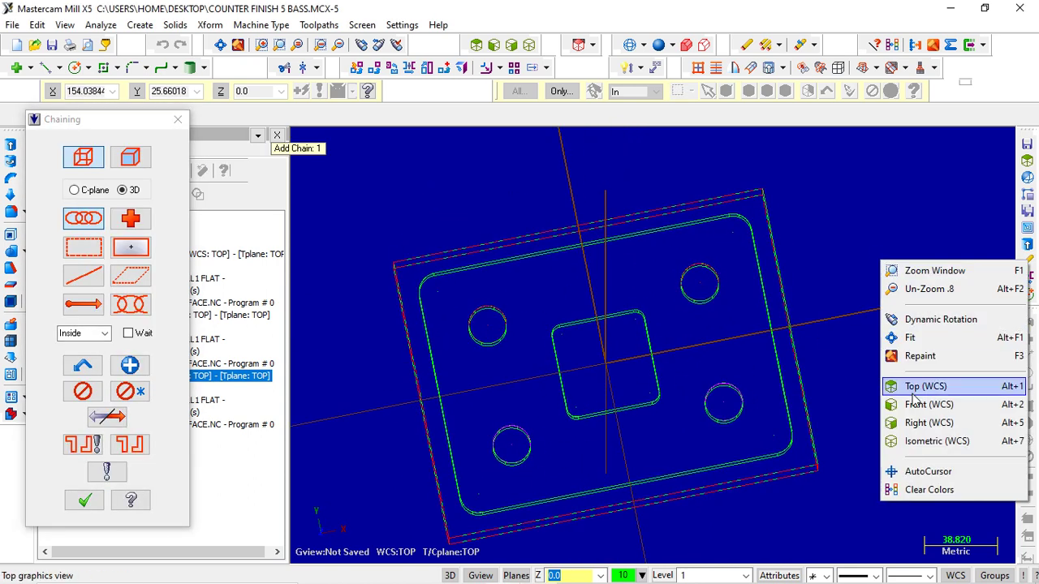
click(922, 386)
Step: Chain the outer boundary, four circles and centre rectangle, accept, and regenerate the toolpath
click(421, 503)
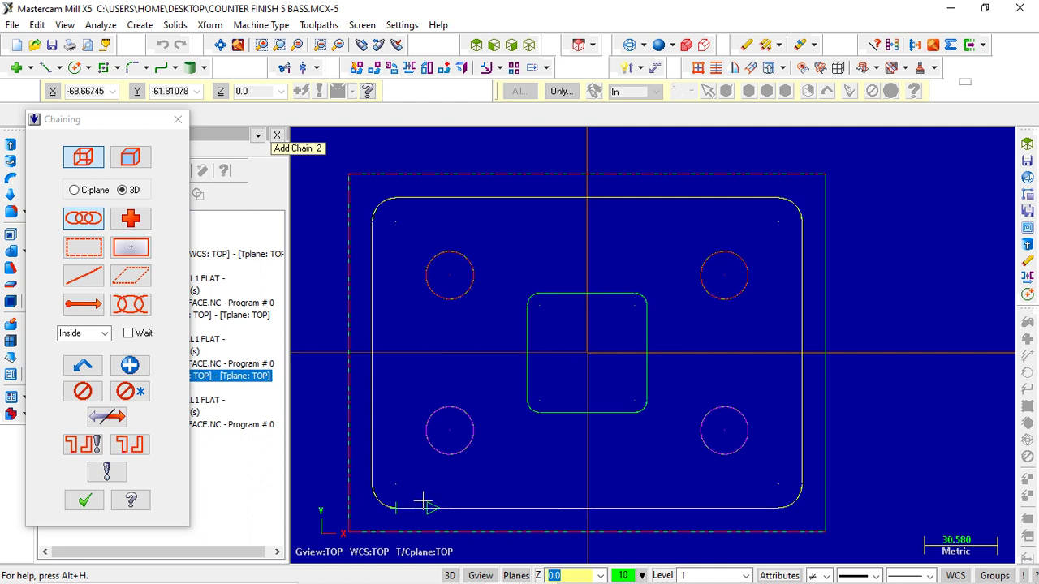
click(472, 442)
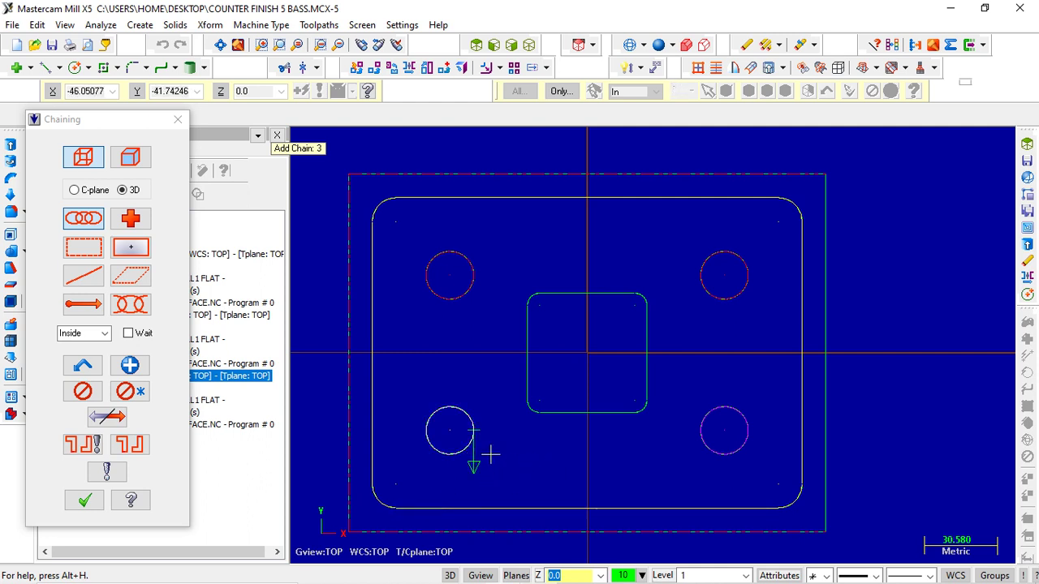
click(734, 284)
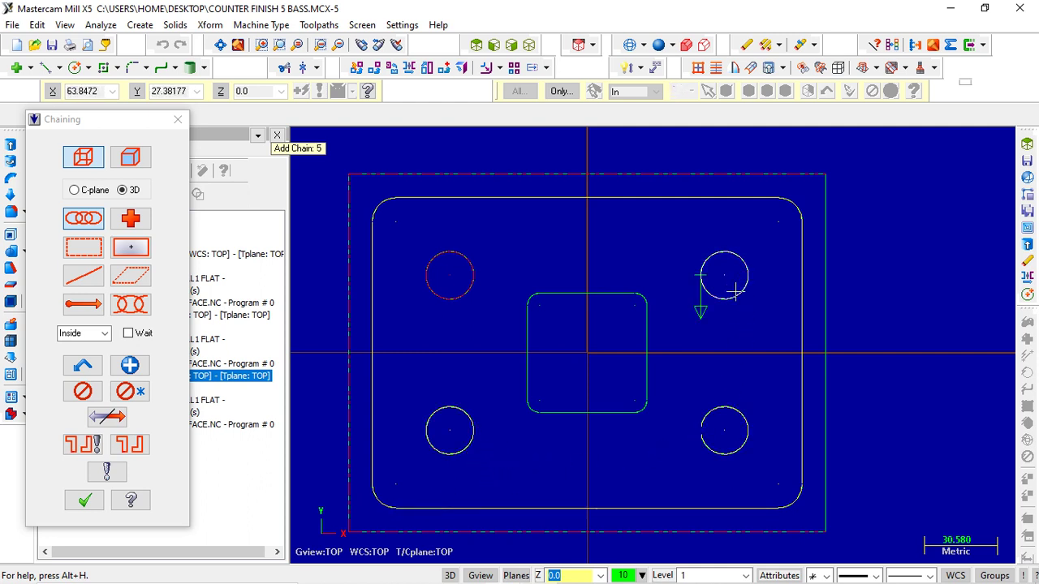
click(475, 276)
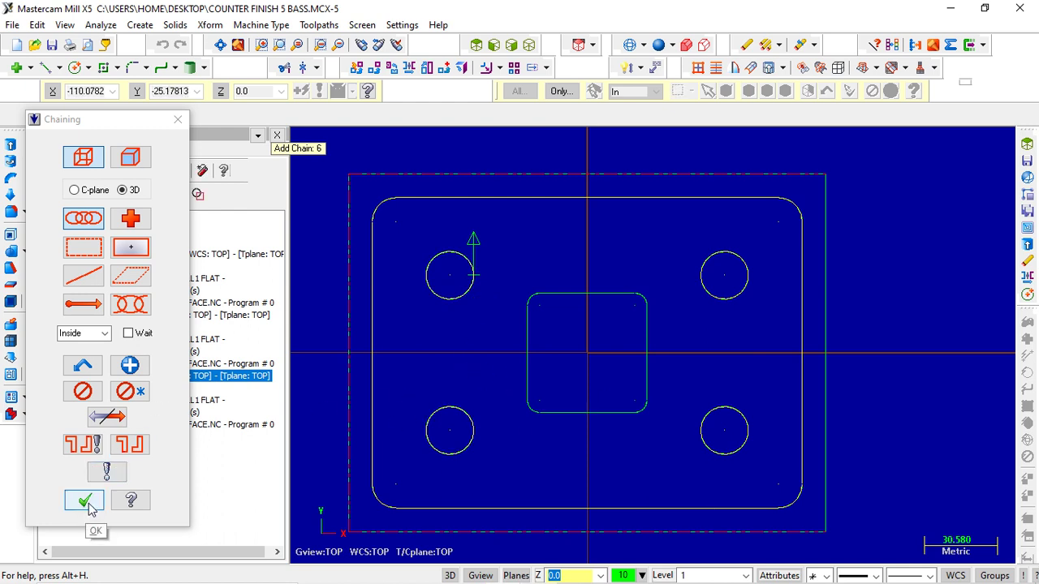
click(528, 344)
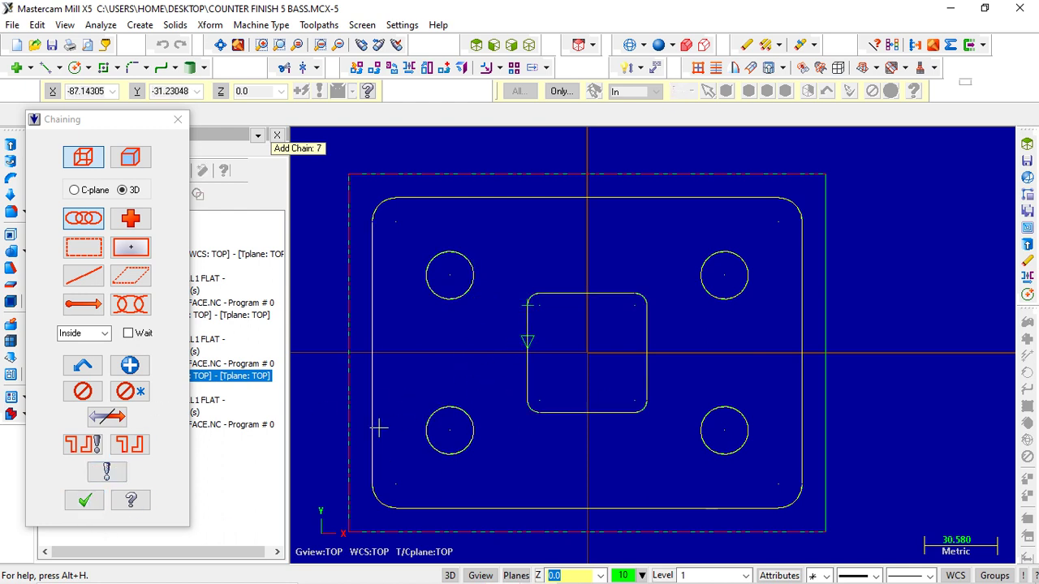
click(85, 500)
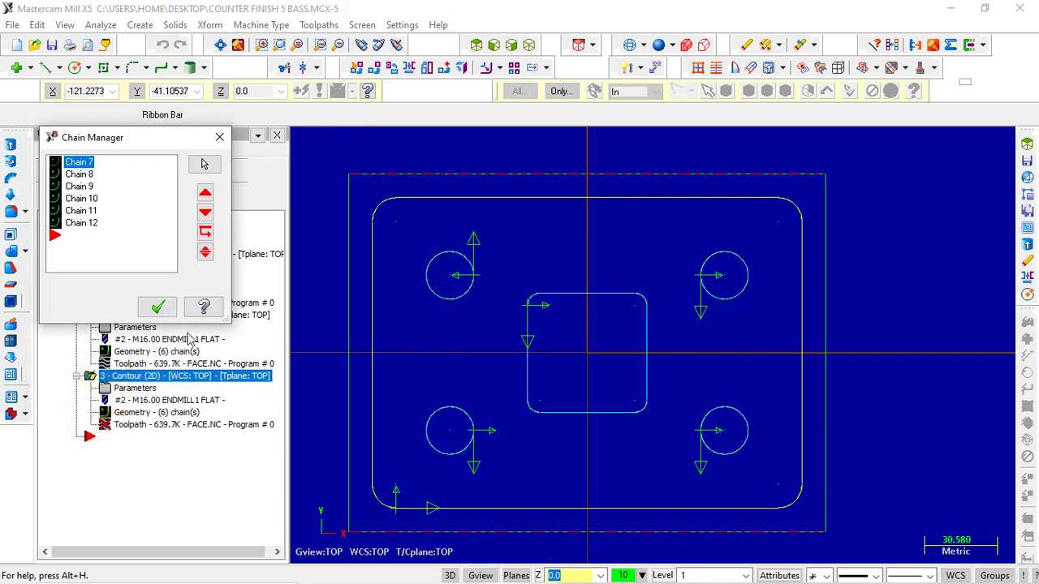
click(157, 307)
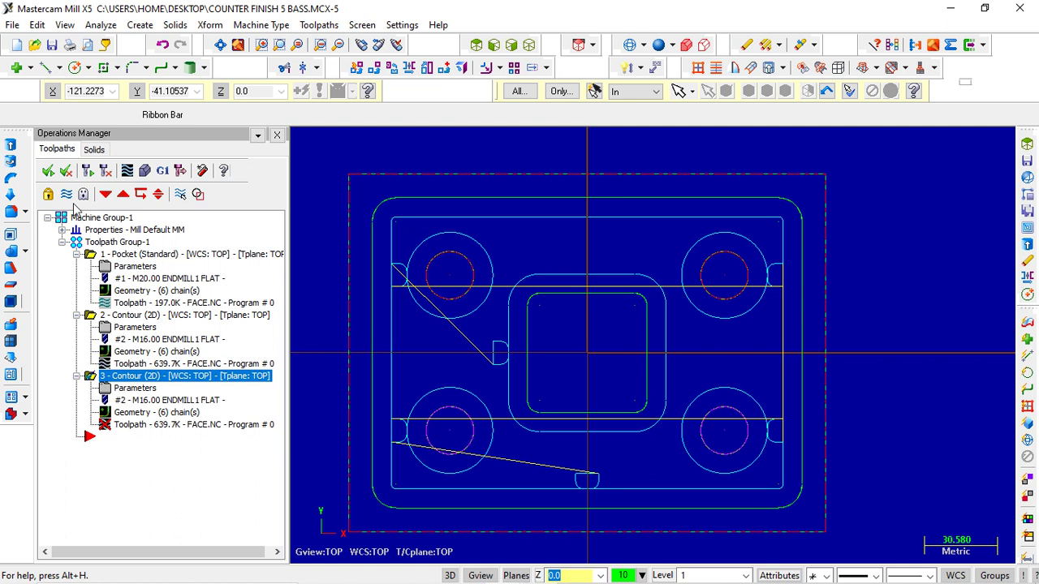
click(89, 173)
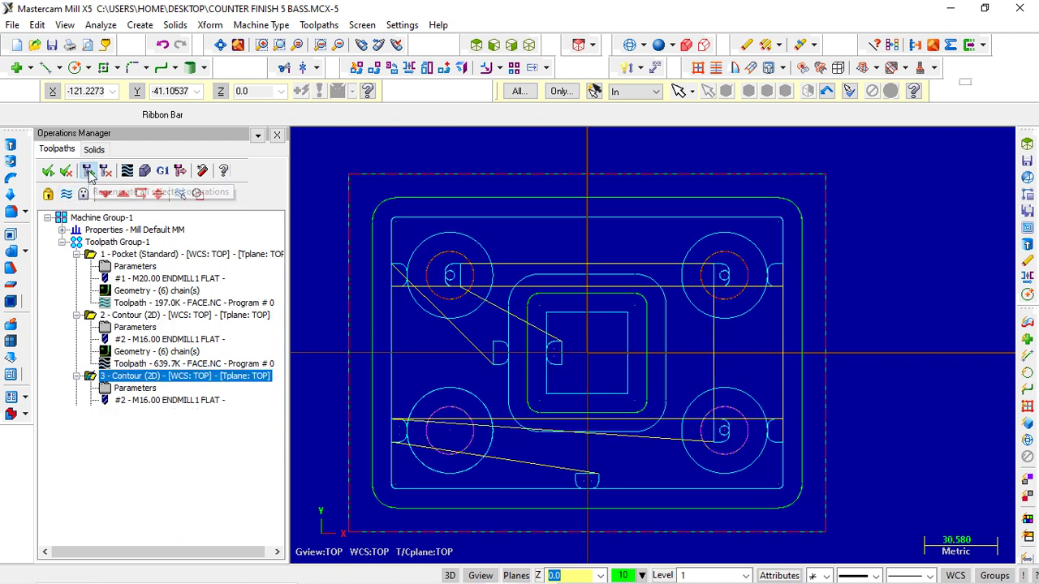
Step: Hide operation 2's toolpath and orbit the part to check, returning to Top view
click(103, 317)
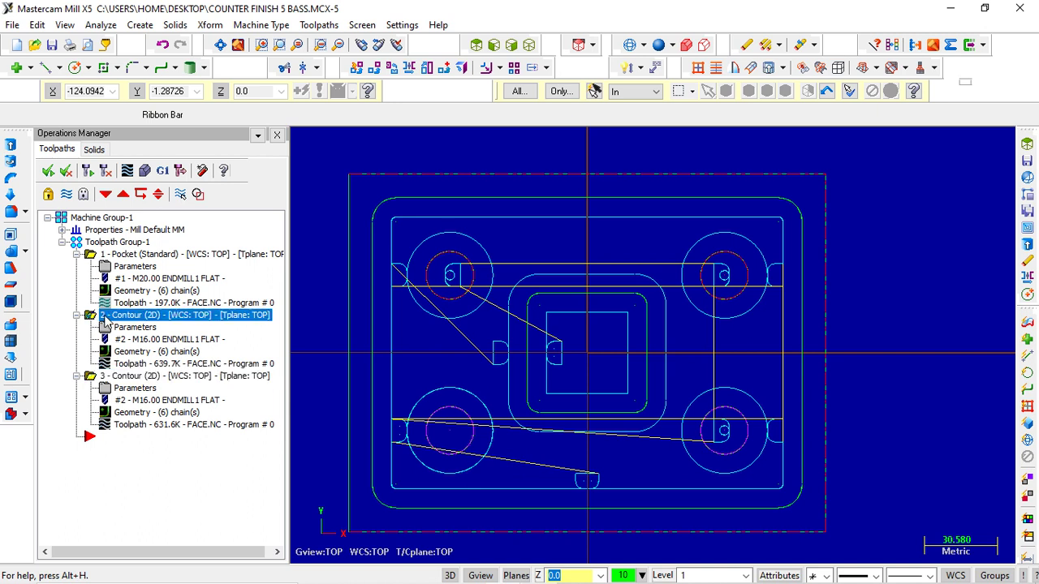
click(67, 194)
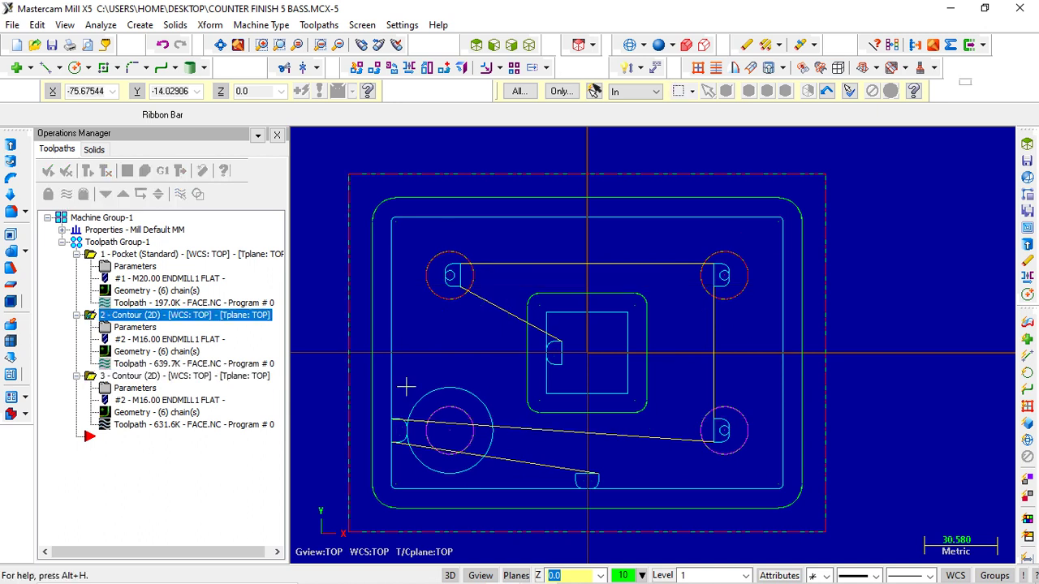
scroll(693, 394, down, 1)
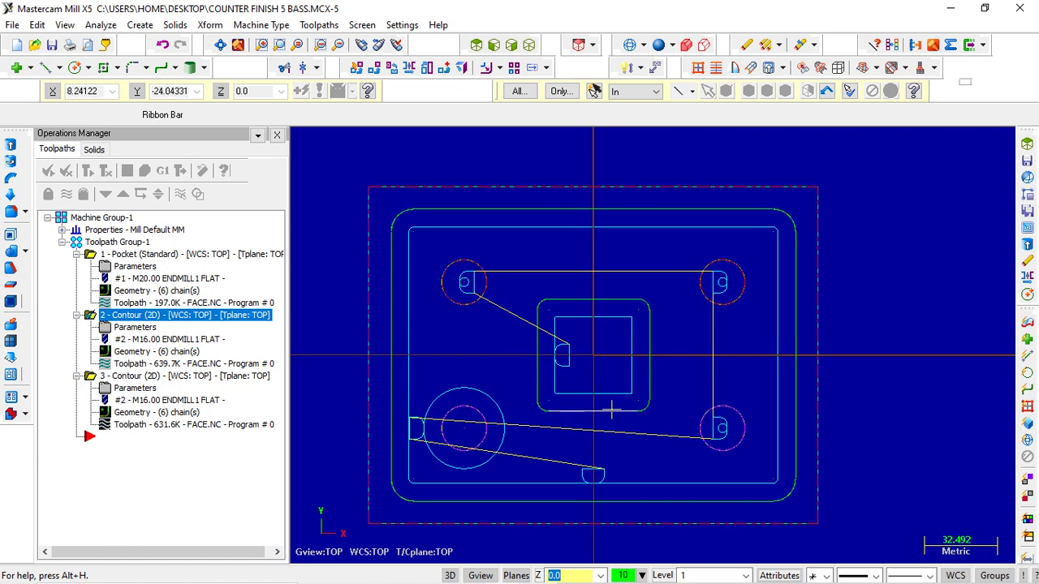
middle_drag(478, 304, 517, 488)
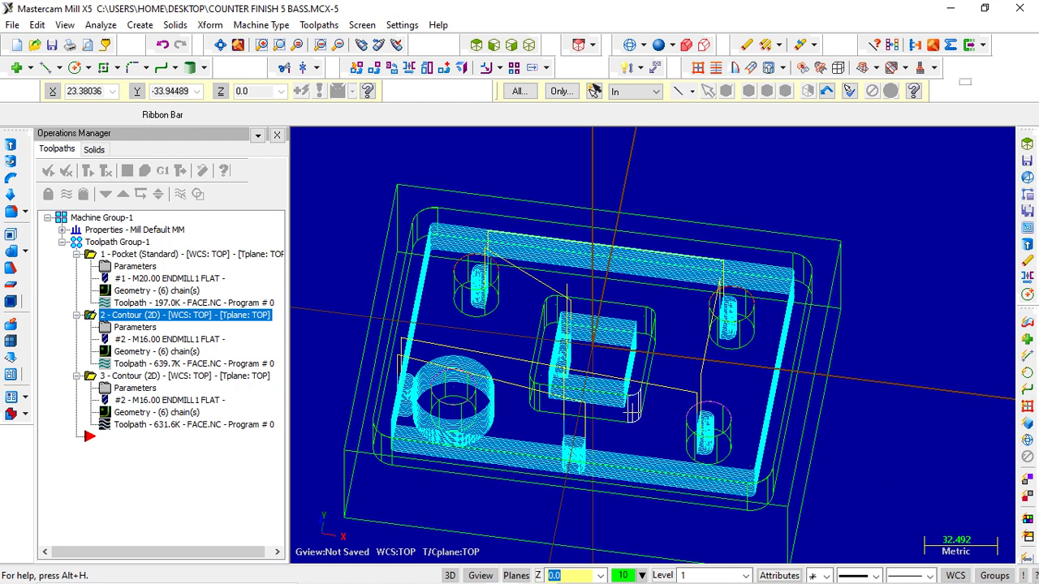
right_click(891, 224)
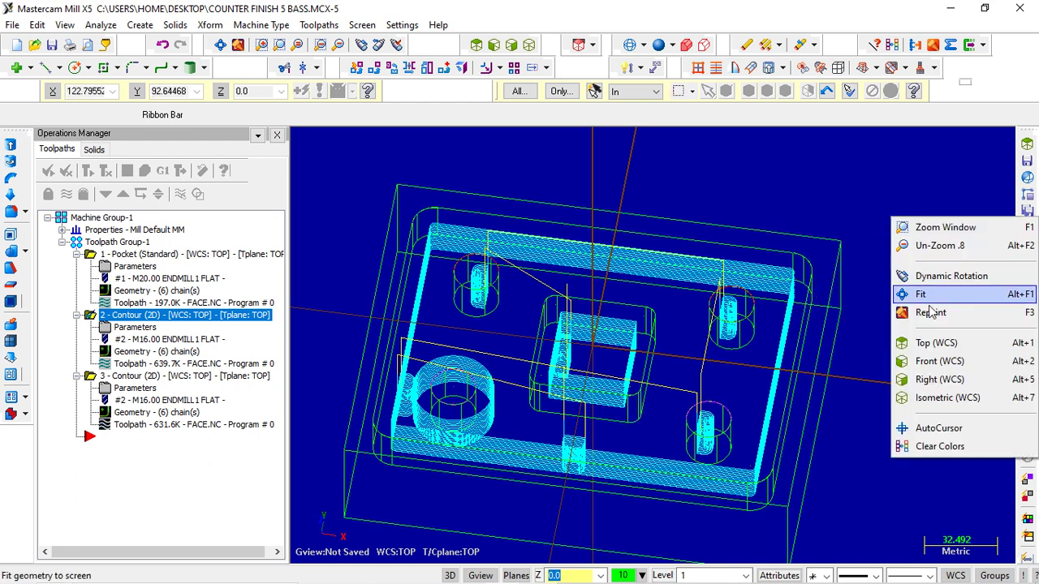
click(933, 344)
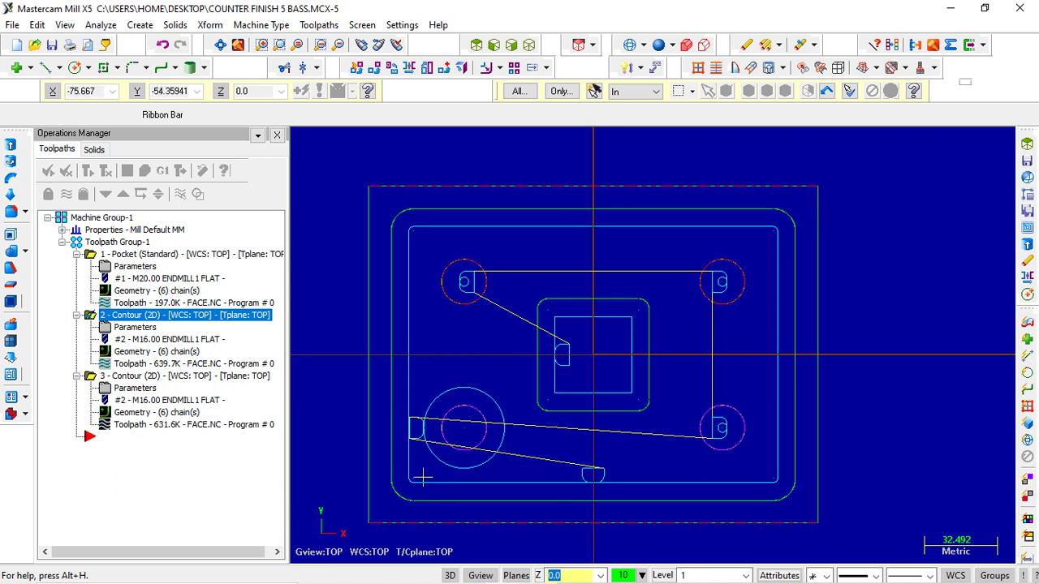
Step: Zoom the view and list the third contour operation's chains
scroll(421, 479, up, 1)
scroll(421, 479, up, 1)
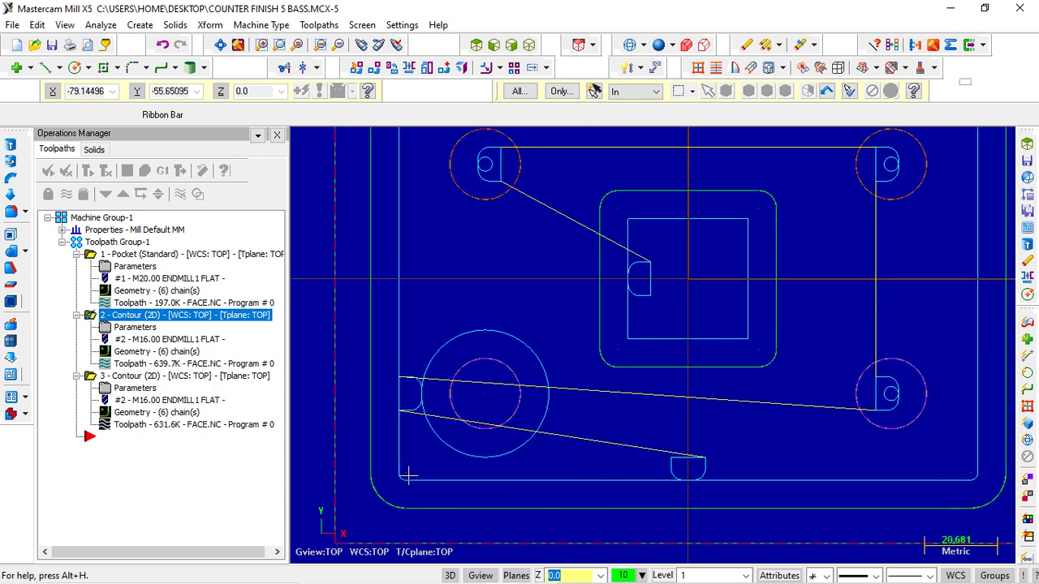
scroll(401, 473, down, 1)
scroll(401, 474, down, 1)
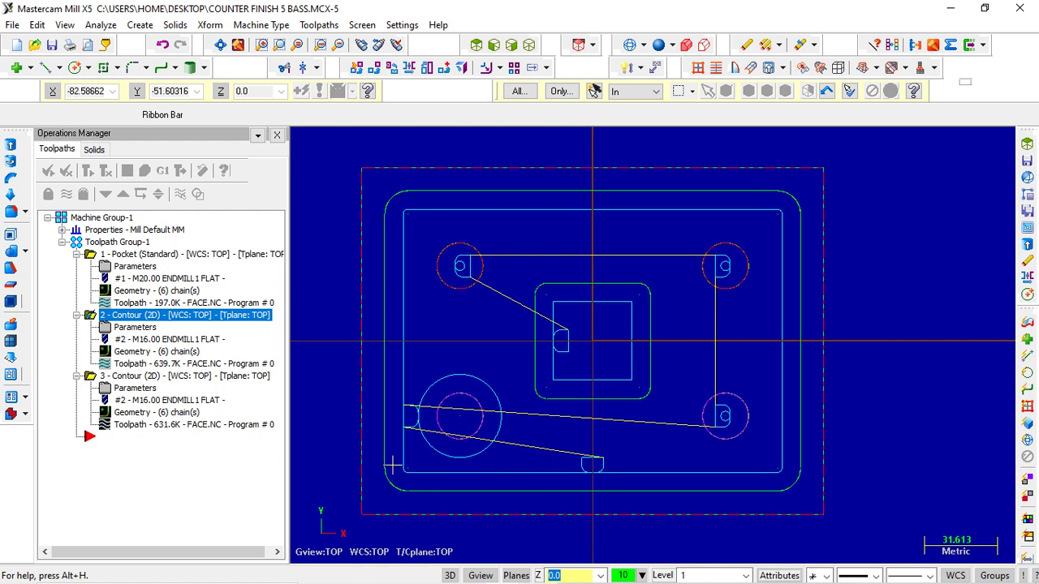
click(136, 414)
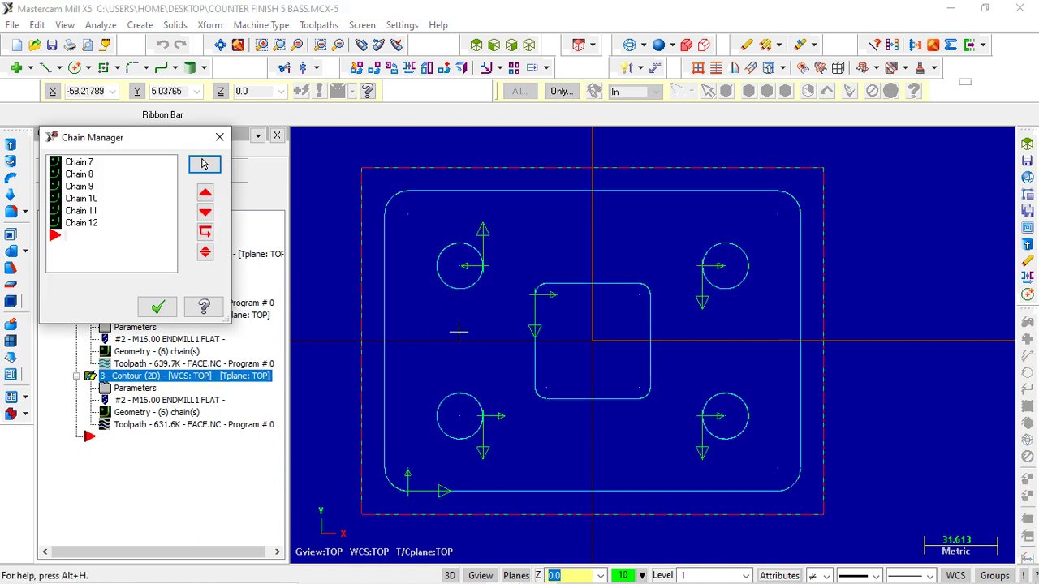
Step: Zoom the view and identify the geometry of Chains 7 and 8
scroll(466, 465, up, 1)
scroll(450, 442, up, 1)
scroll(428, 471, up, 1)
scroll(406, 478, up, 2)
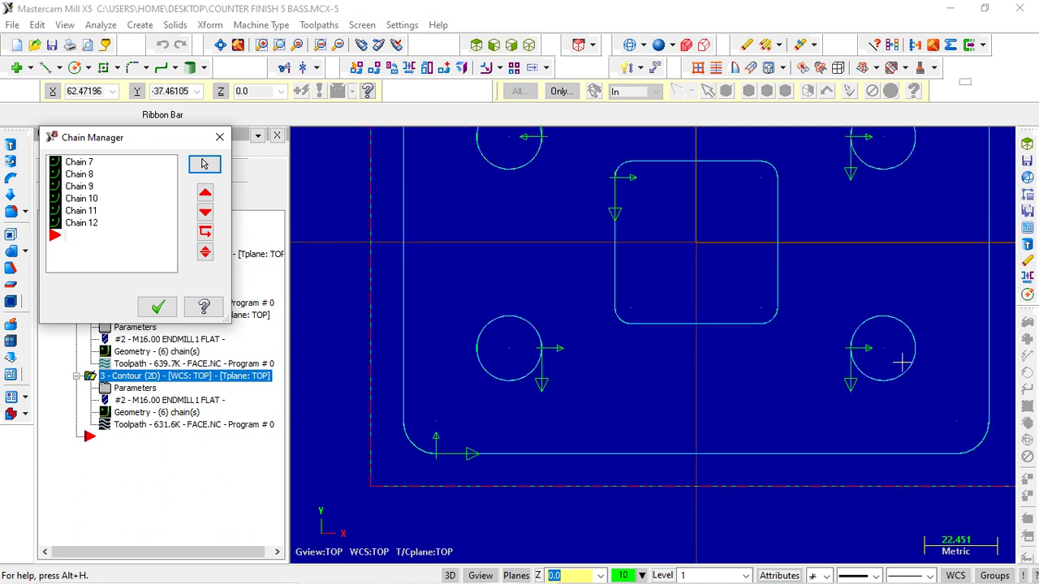
scroll(844, 346, up, 1)
scroll(845, 346, up, 1)
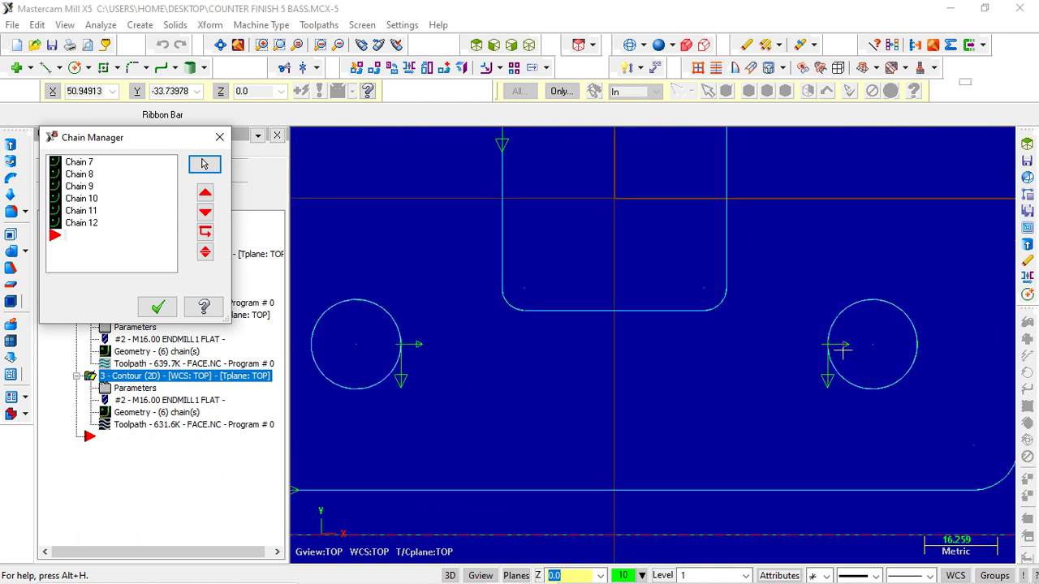
scroll(647, 369, down, 1)
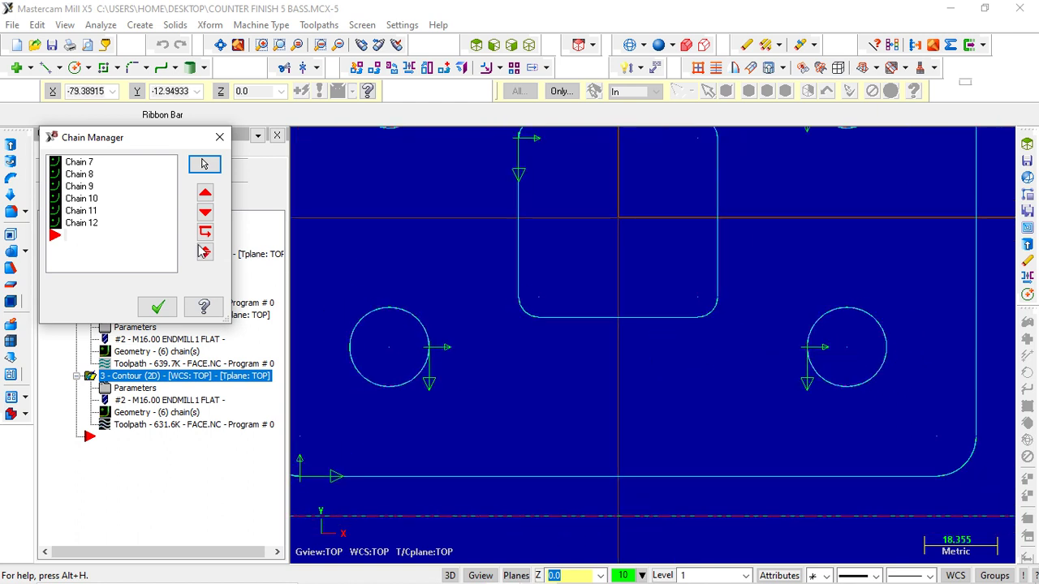
click(79, 162)
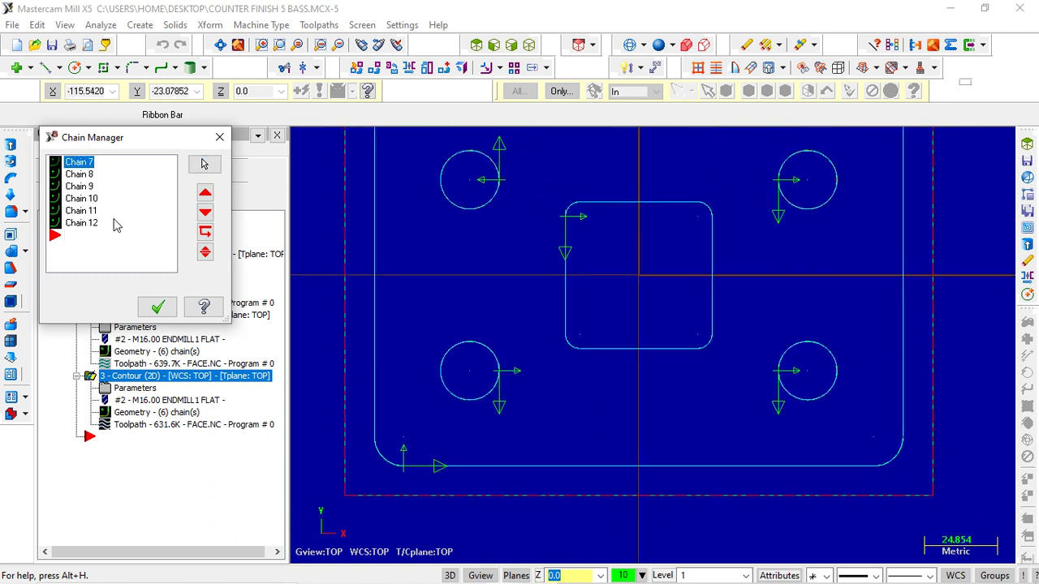
click(81, 175)
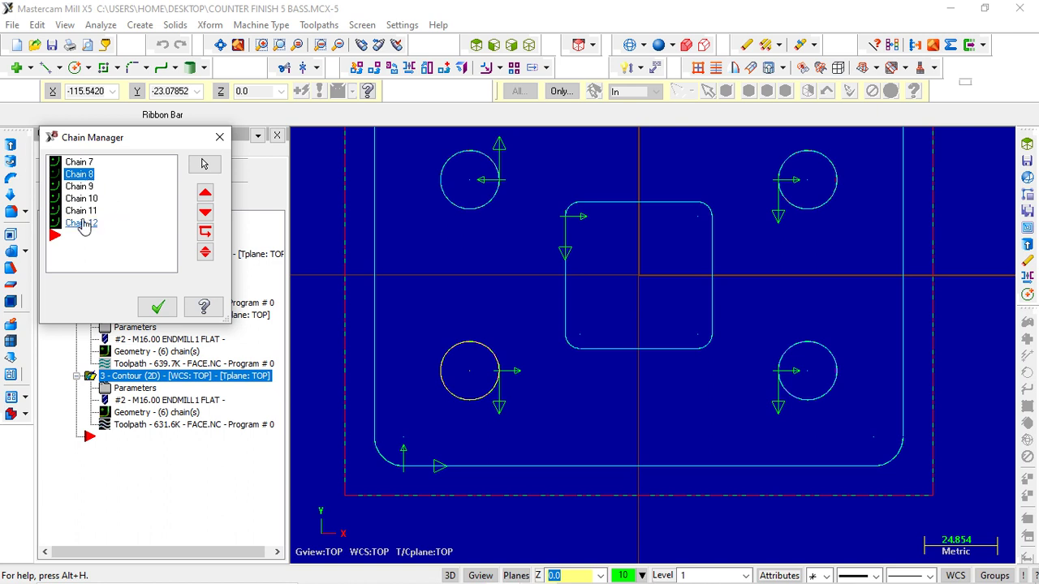
Step: Reverse Chain 9 on the lower-right circle and regenerate the contour toolpath
click(79, 187)
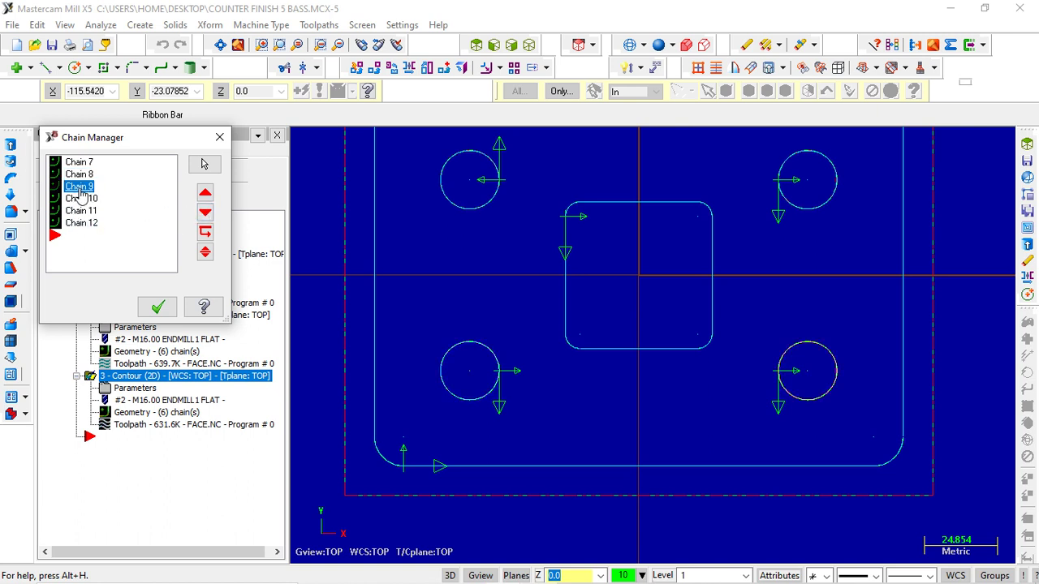
right_click(82, 190)
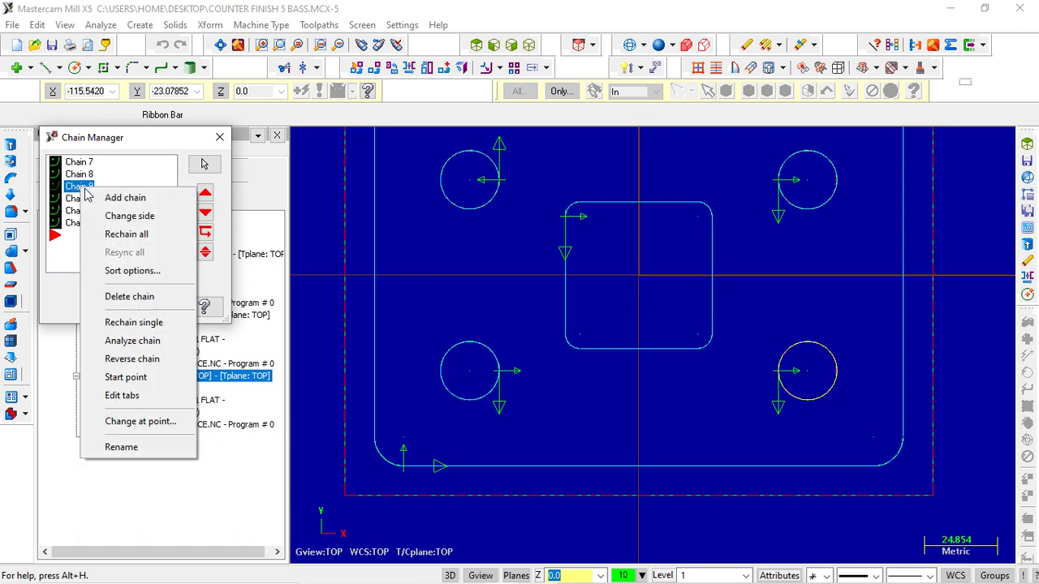
click(137, 360)
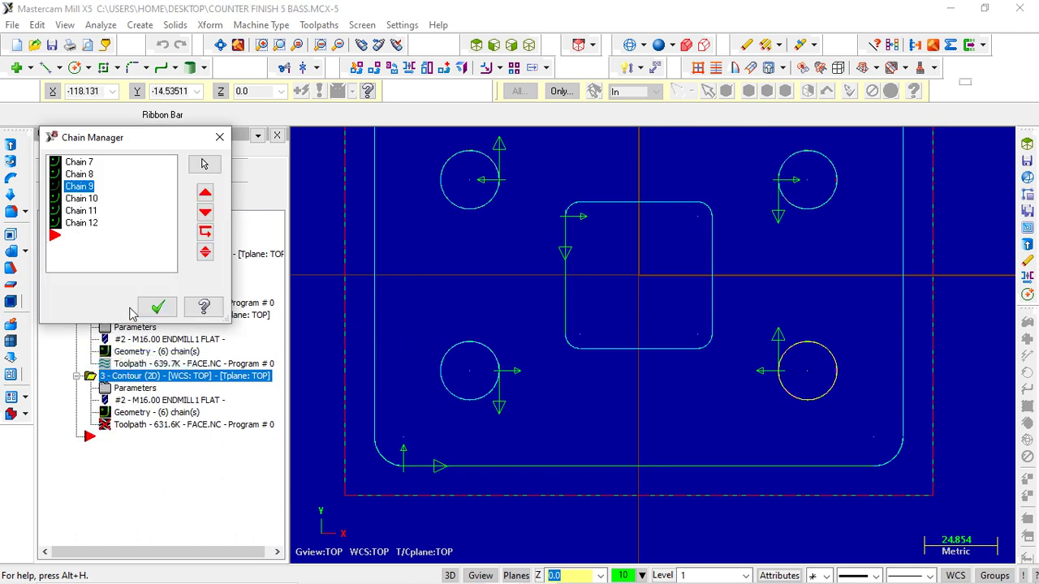
click(105, 172)
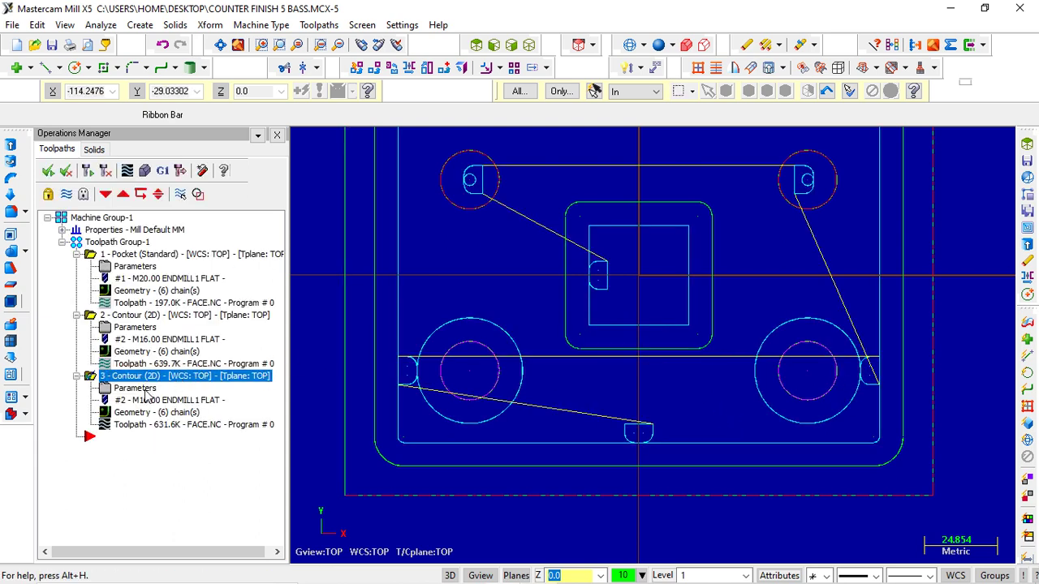
click(133, 415)
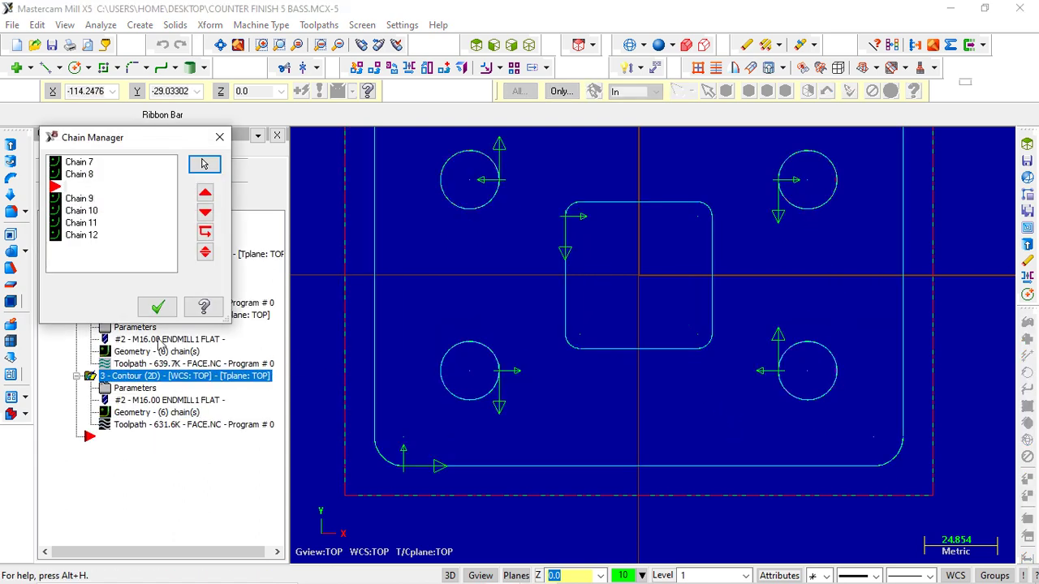
Step: Reverse Chains 10, 11 and 12 (top-right, top-left circles, centre rectangle) and accept
click(84, 211)
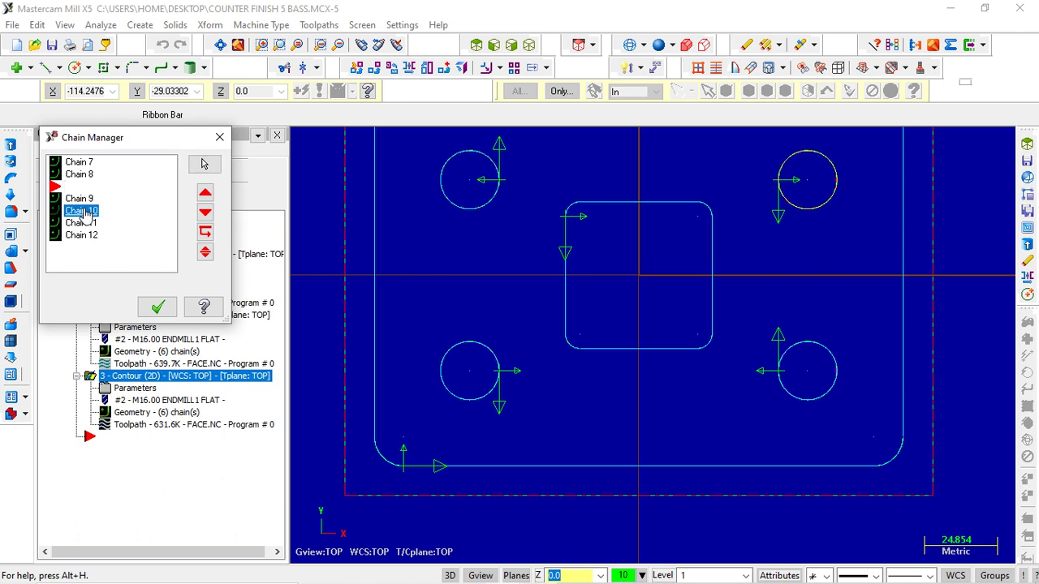
right_click(89, 217)
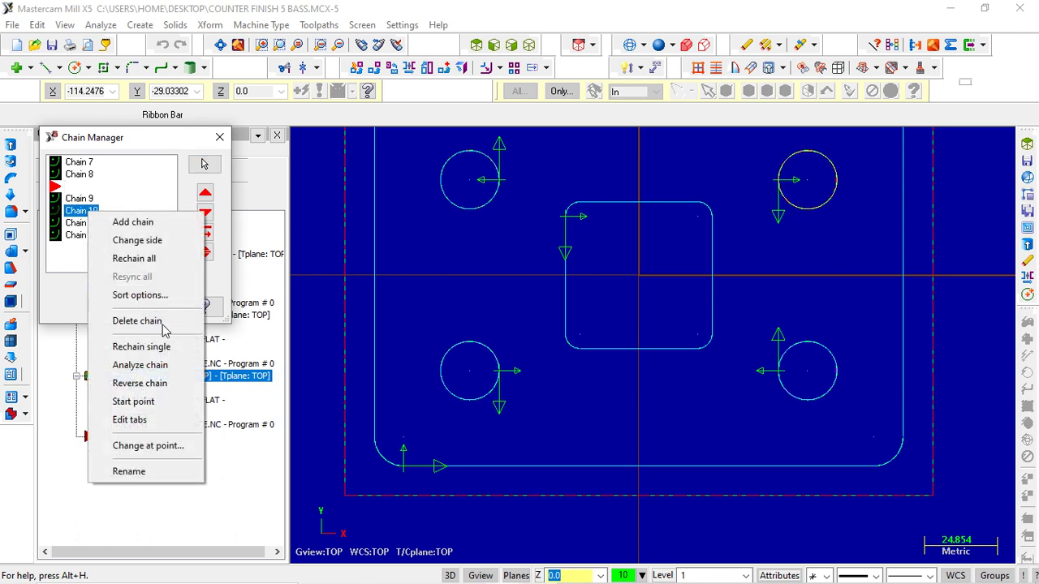
click(157, 383)
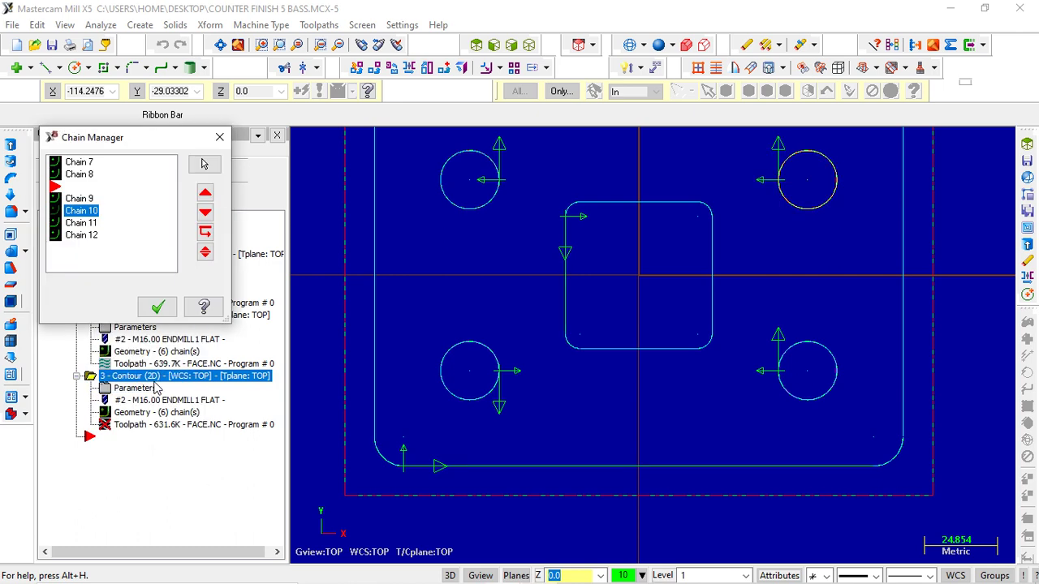
click(81, 223)
right_click(92, 233)
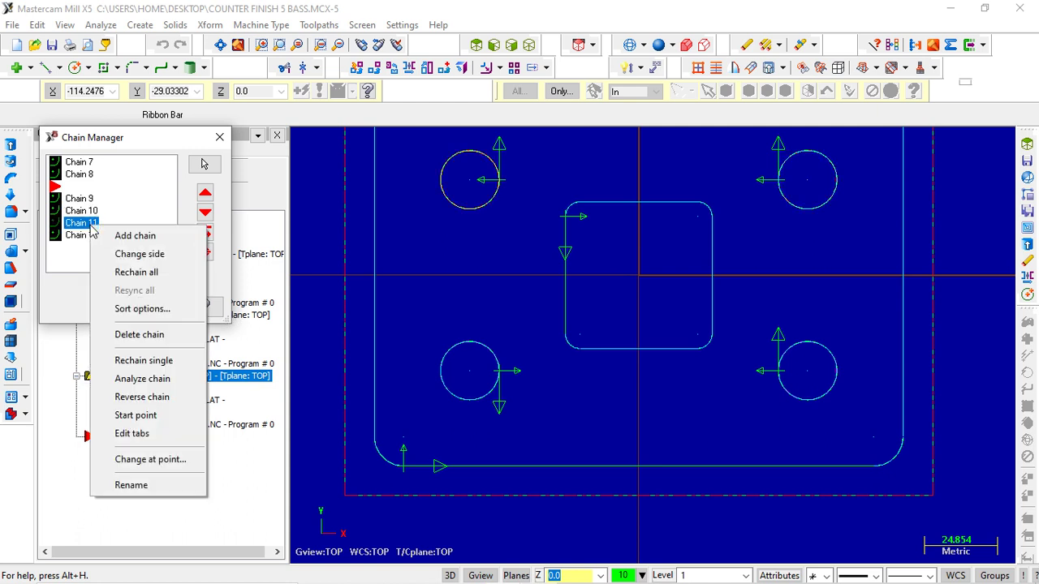
click(148, 397)
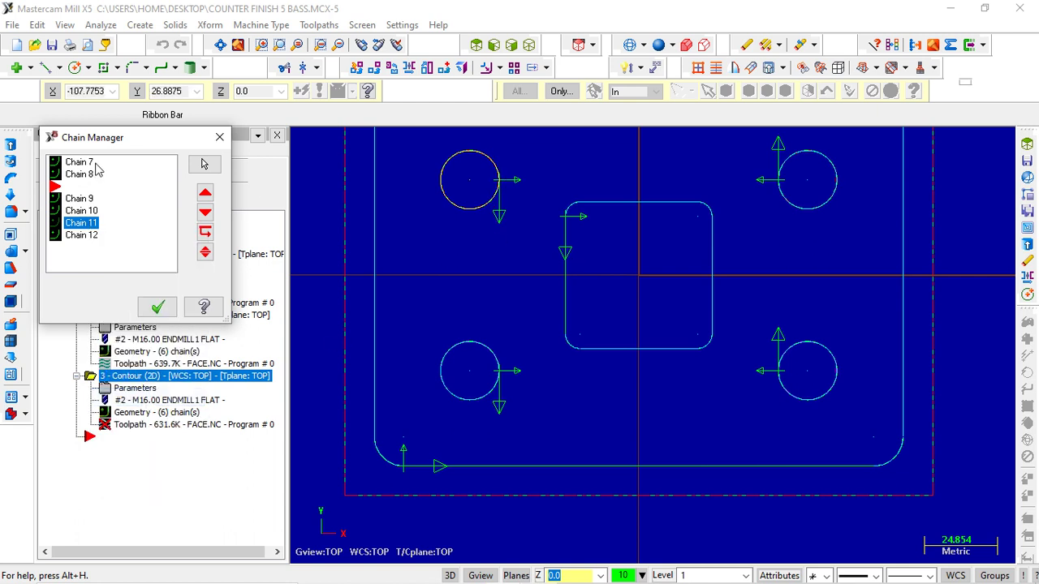
click(82, 242)
right_click(81, 242)
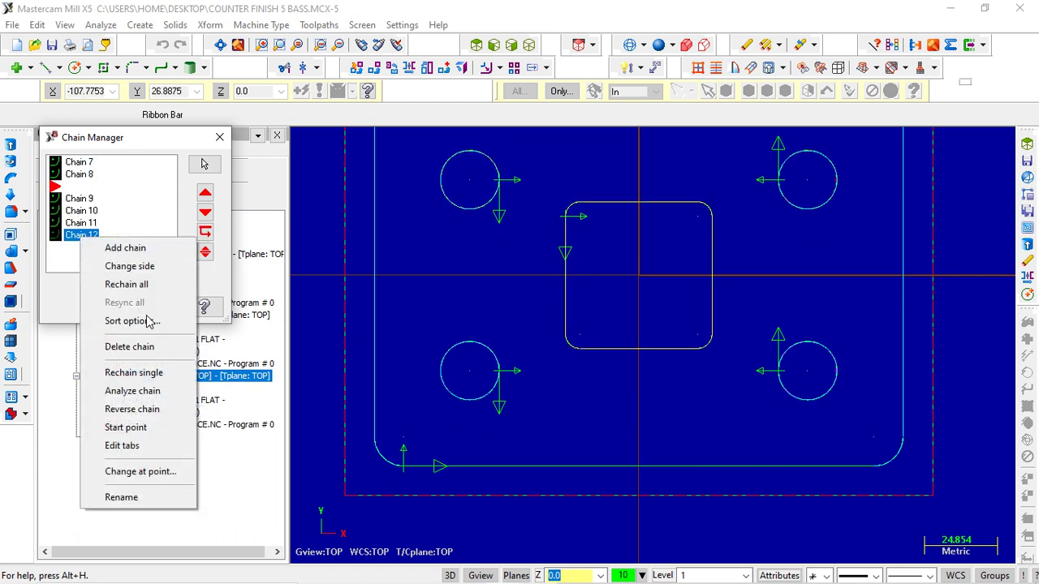
click(156, 416)
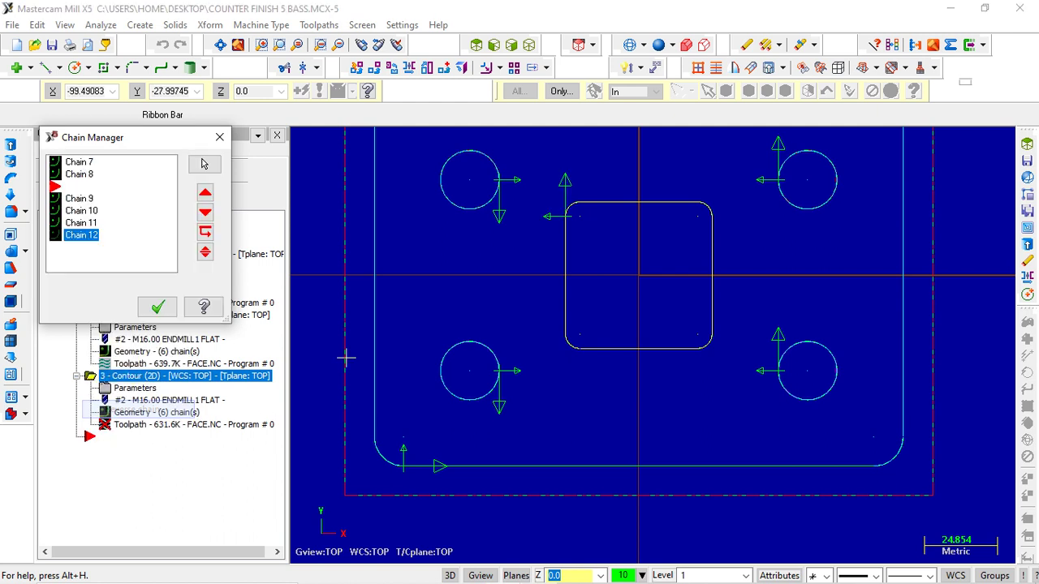
click(157, 308)
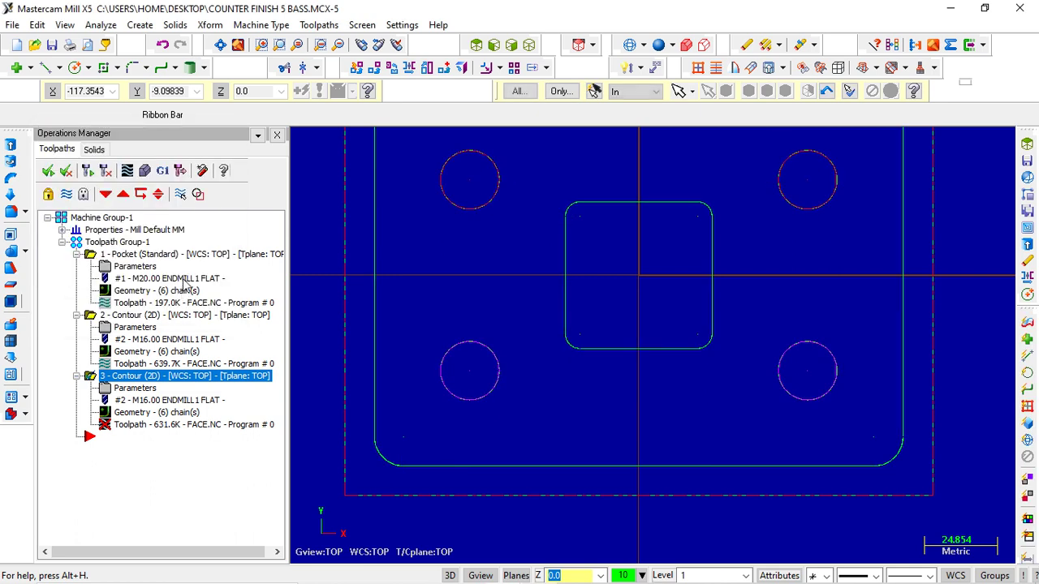
Step: Regenerate operation 3's toolpath and zoom in to inspect its passes around the bosses
click(89, 170)
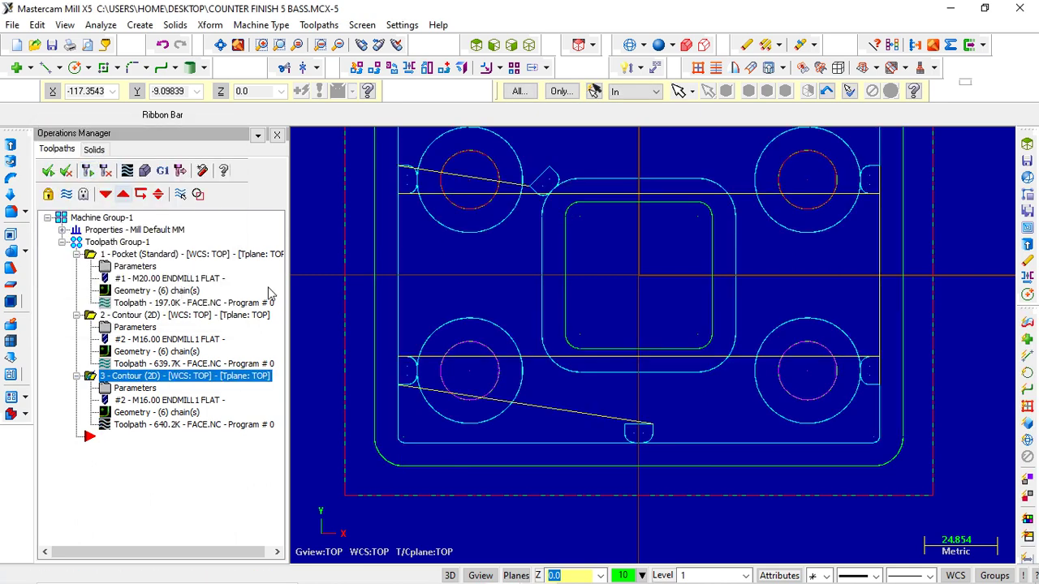
scroll(644, 344, down, 3)
scroll(607, 328, up, 1)
scroll(599, 314, up, 1)
scroll(638, 249, up, 1)
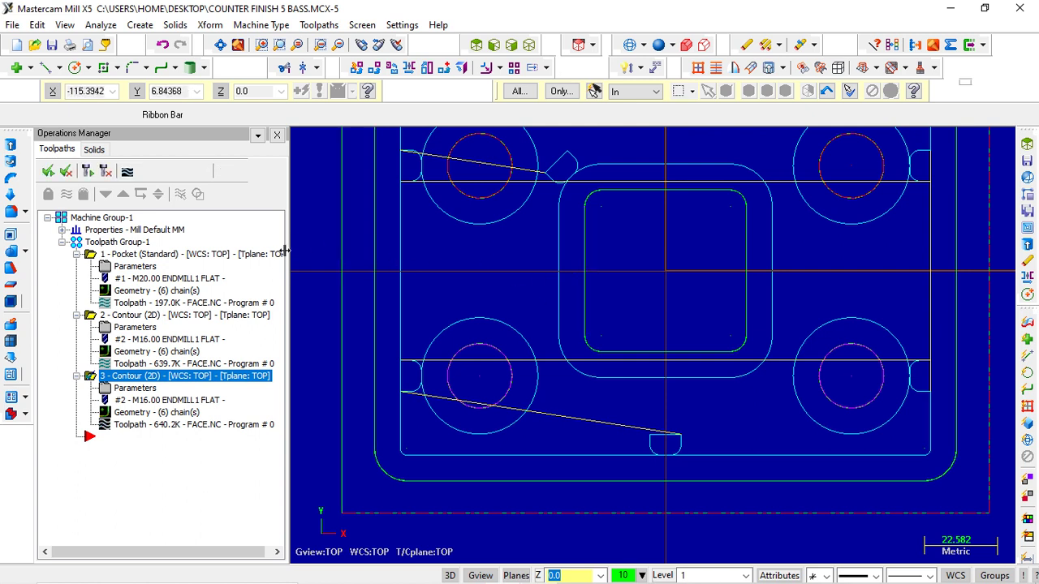
Step: Rechain operation 3's Chain 12 on the centre rounded rectangle and regenerate the contour
click(137, 411)
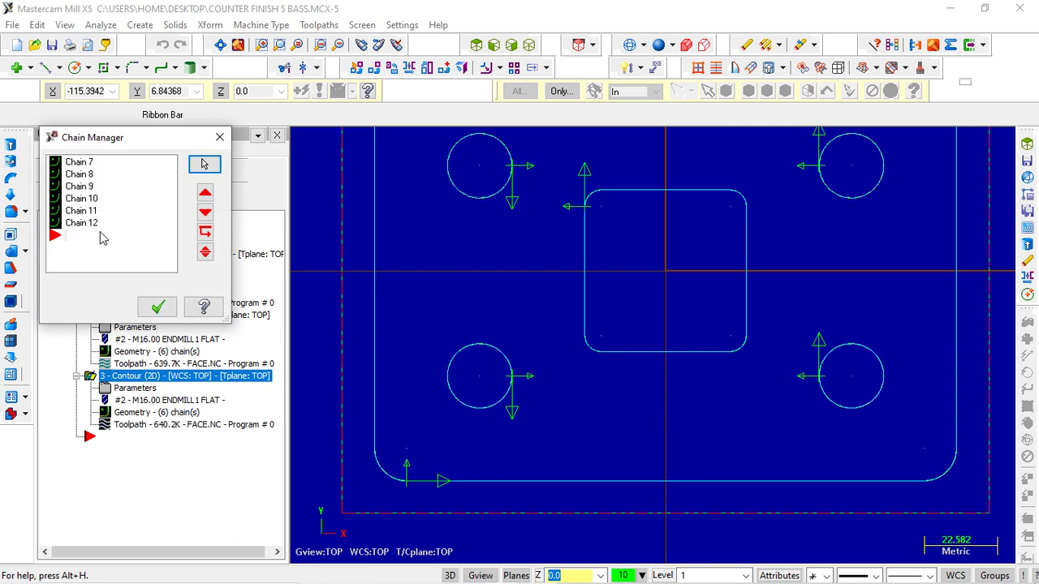
click(94, 227)
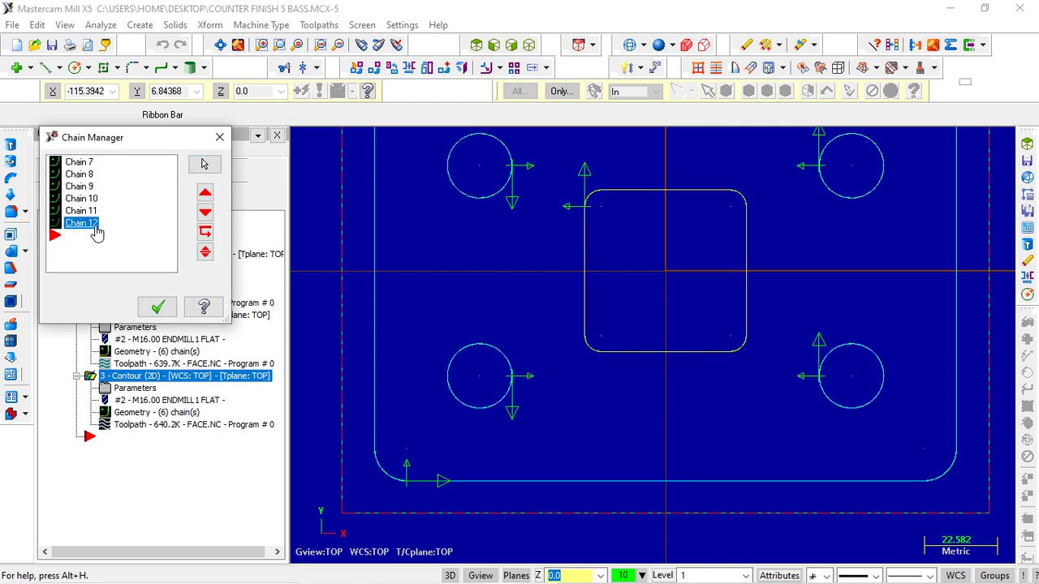
right_click(96, 232)
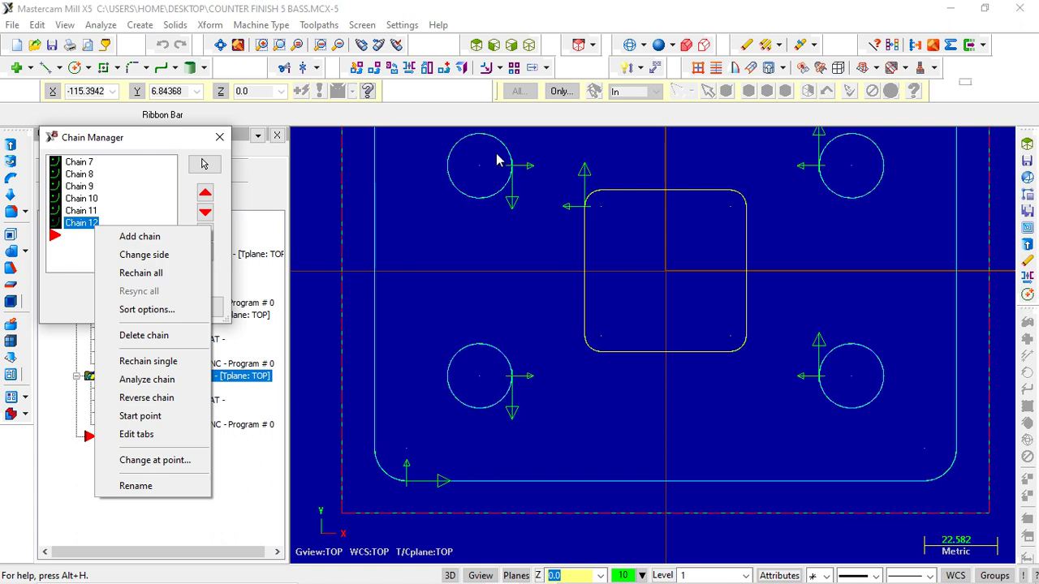
click(163, 369)
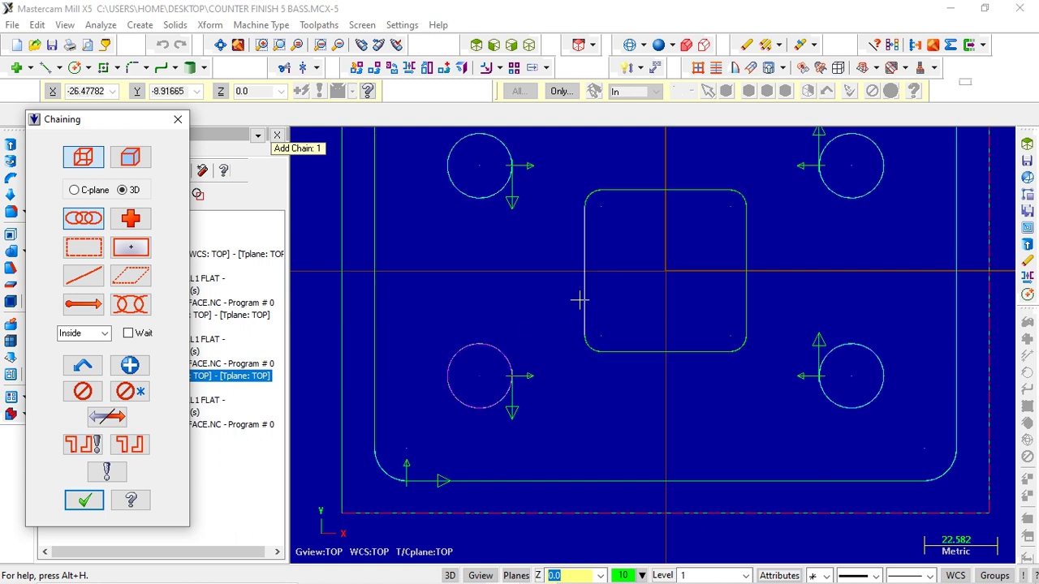
click(579, 300)
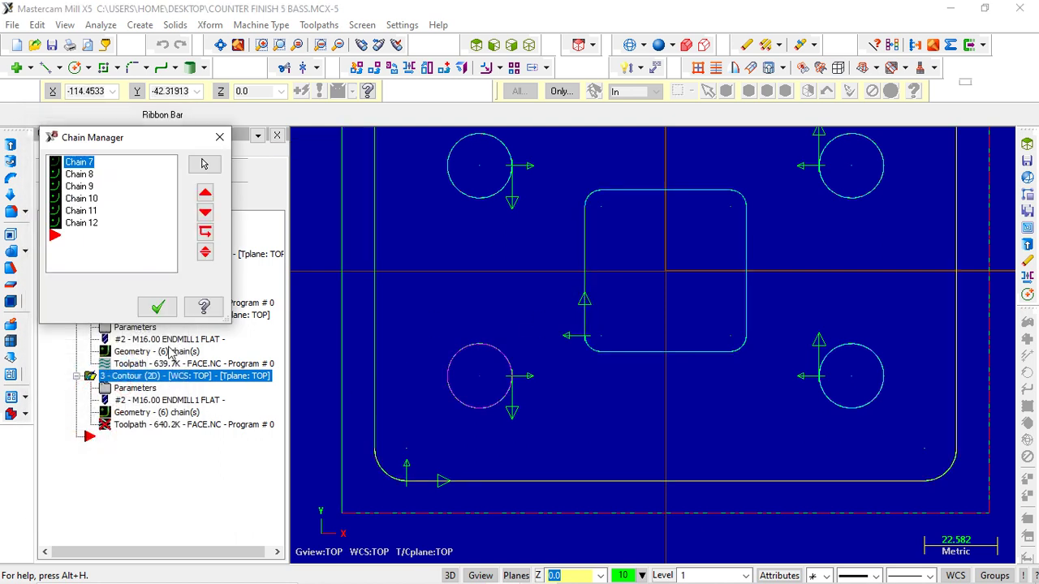
click(170, 314)
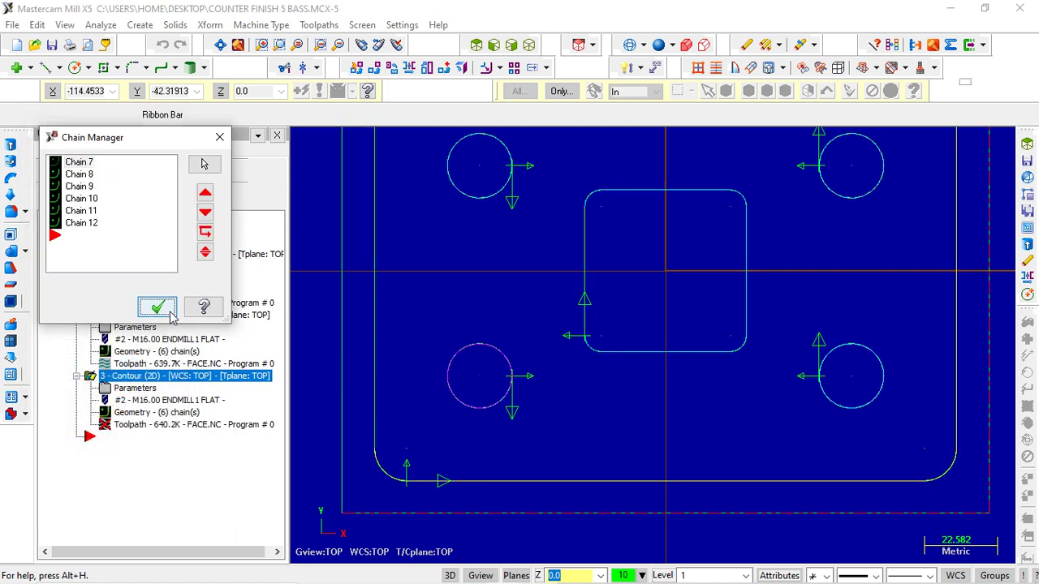
click(86, 170)
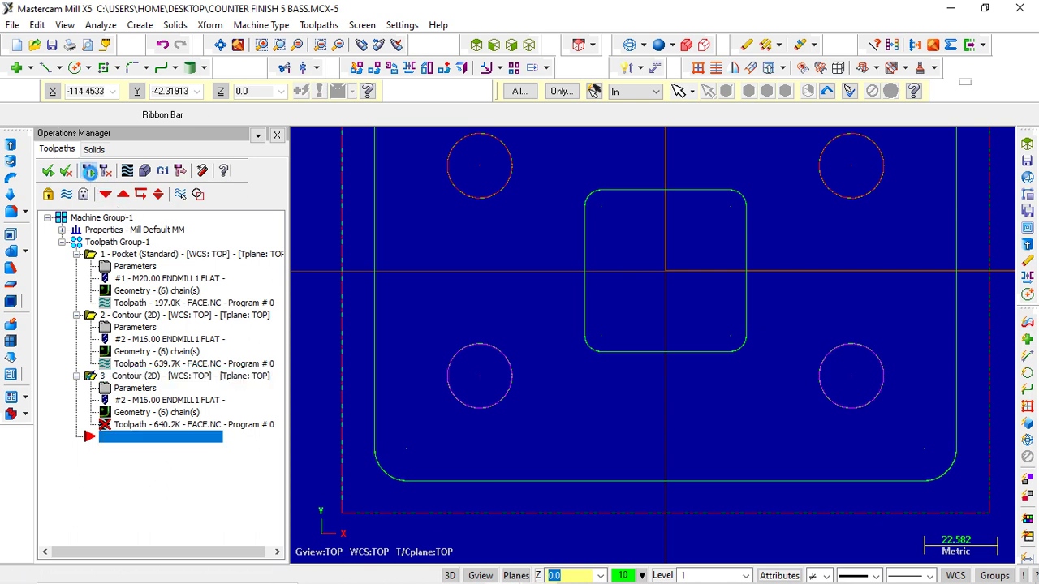
Step: Move Chain 12's start point to the rectangle's lower-left corner and regenerate operation 3
scroll(637, 290, down, 1)
scroll(637, 290, up, 1)
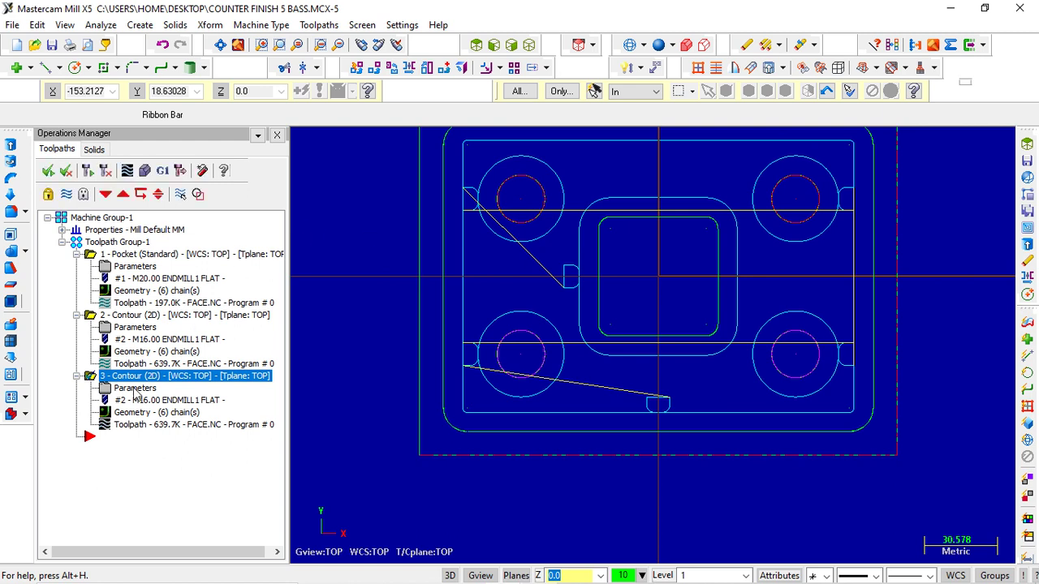
click(161, 411)
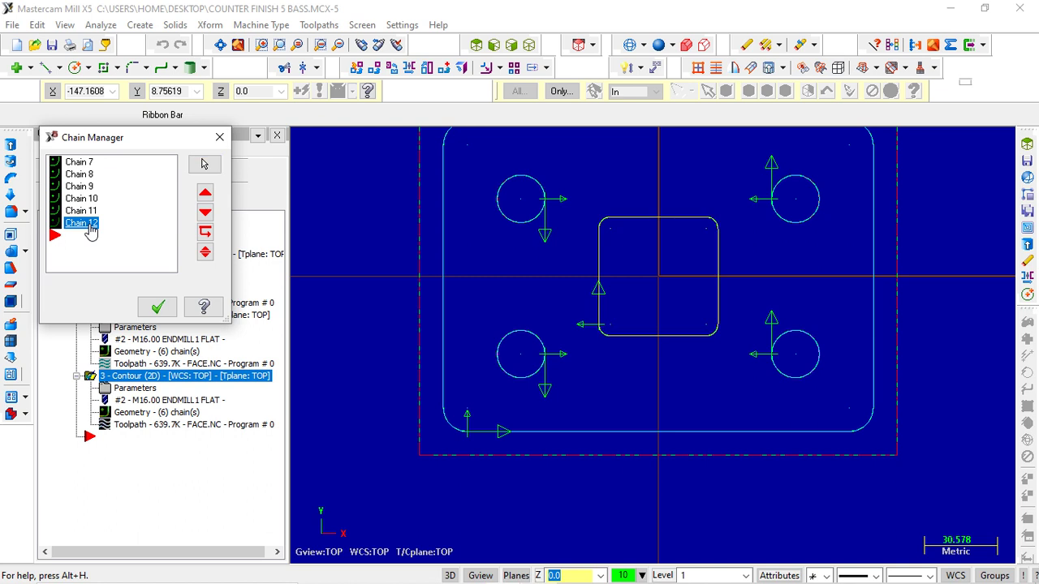
right_click(90, 228)
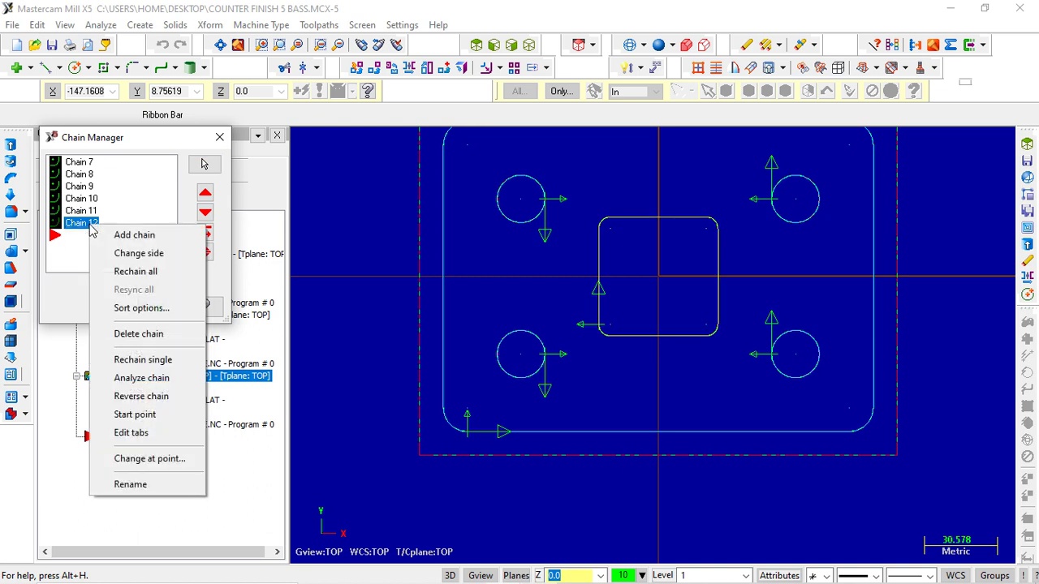
click(150, 417)
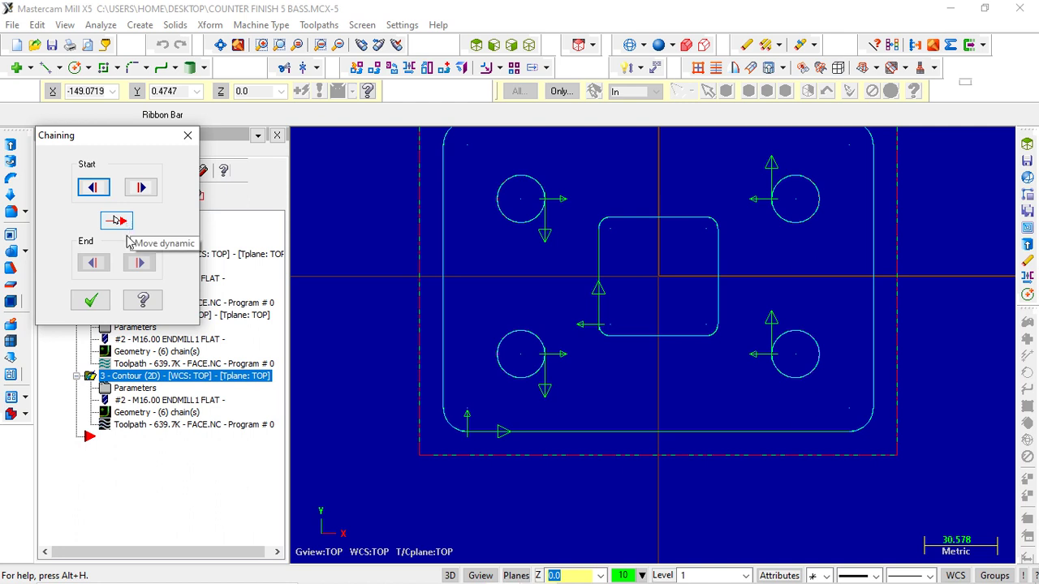
click(117, 222)
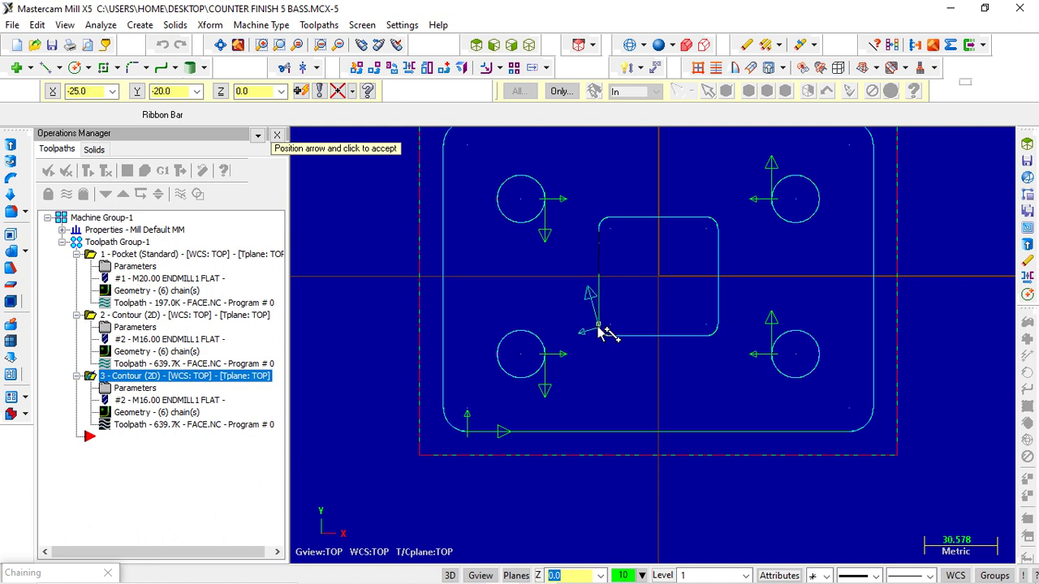
click(602, 325)
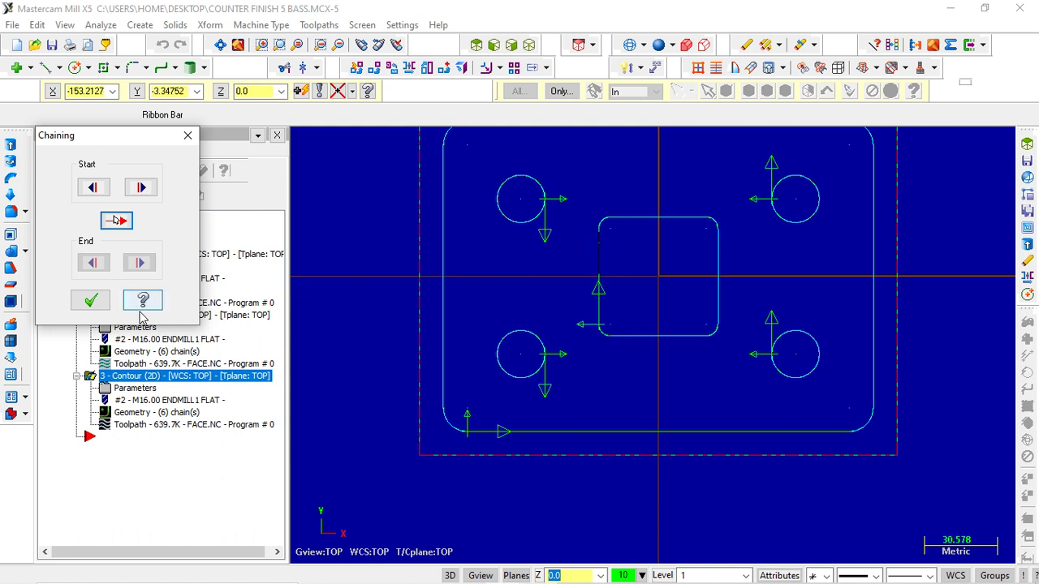
click(92, 301)
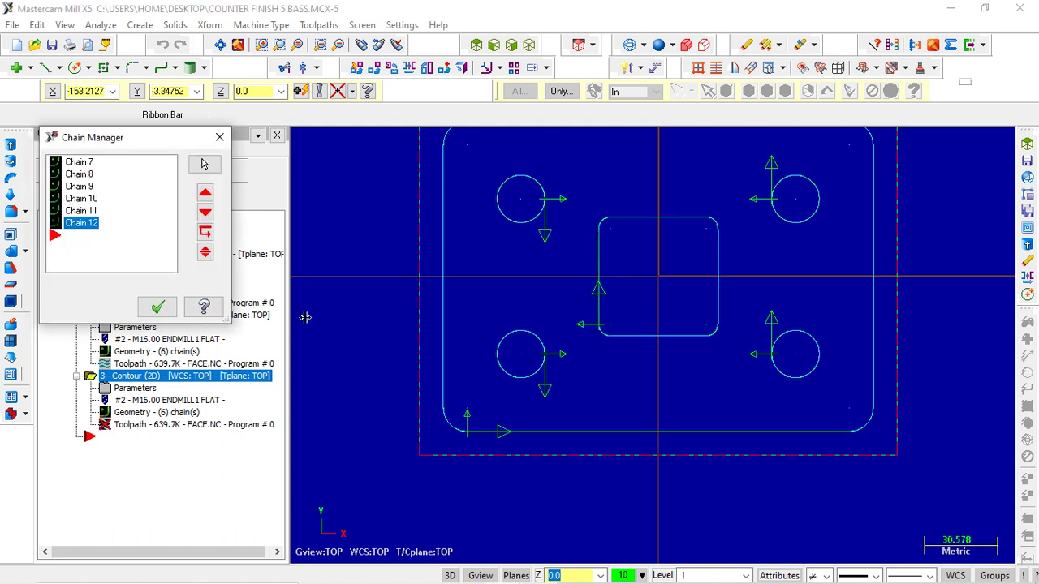
click(157, 307)
click(105, 170)
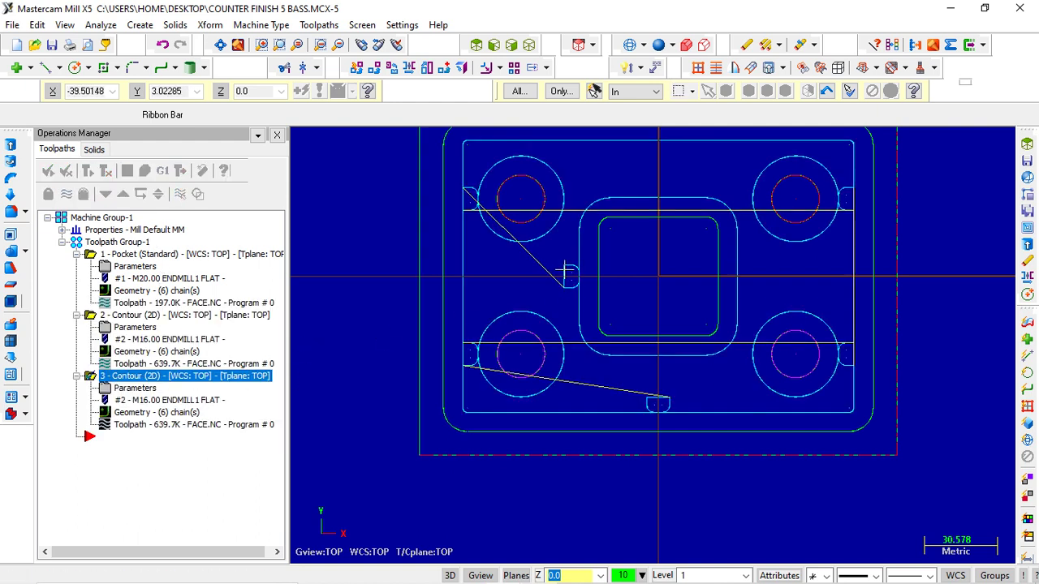
click(130, 390)
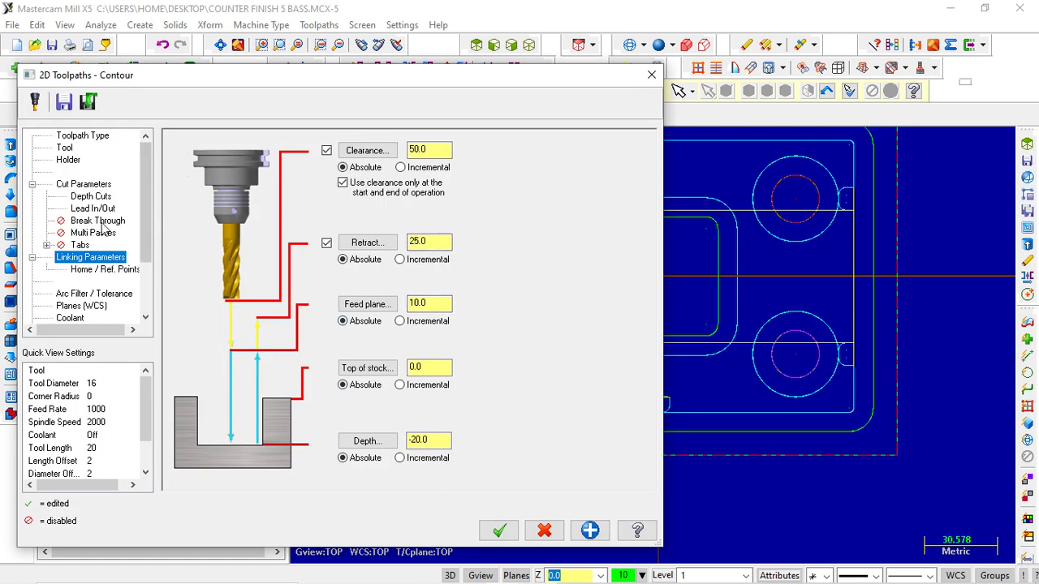
Step: Accept operation 3's Lead In/Out settings and regenerate its toolpath to 636.7K
click(98, 210)
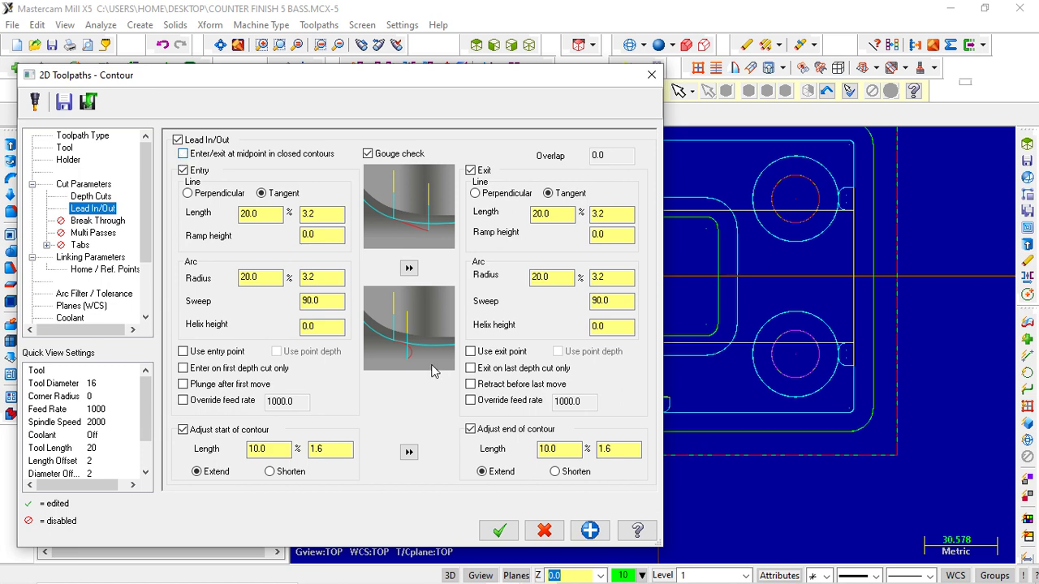
click(498, 531)
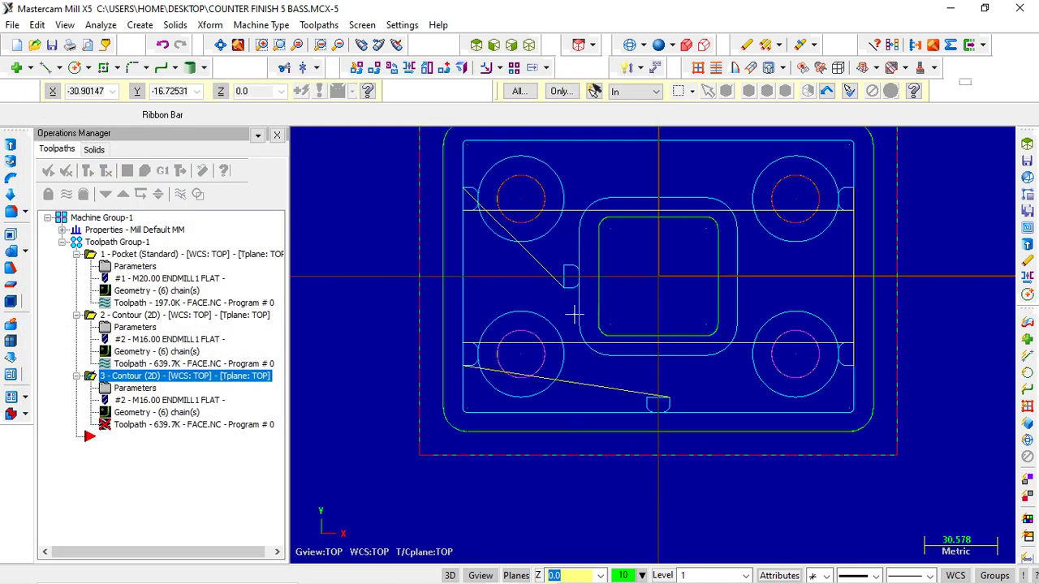
click(89, 178)
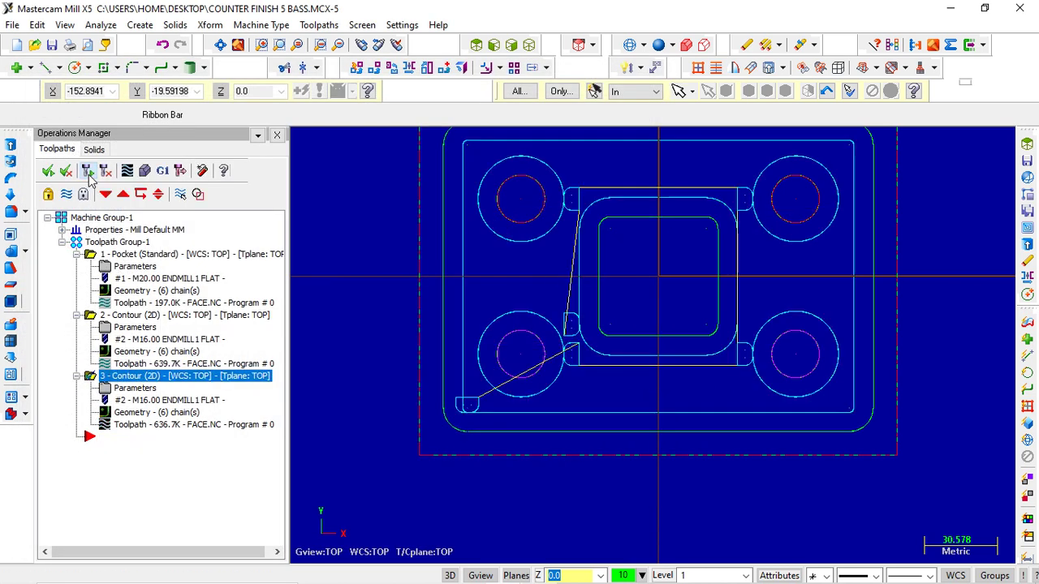
scroll(575, 355, up, 1)
scroll(572, 358, up, 1)
scroll(574, 412, down, 1)
scroll(560, 414, down, 1)
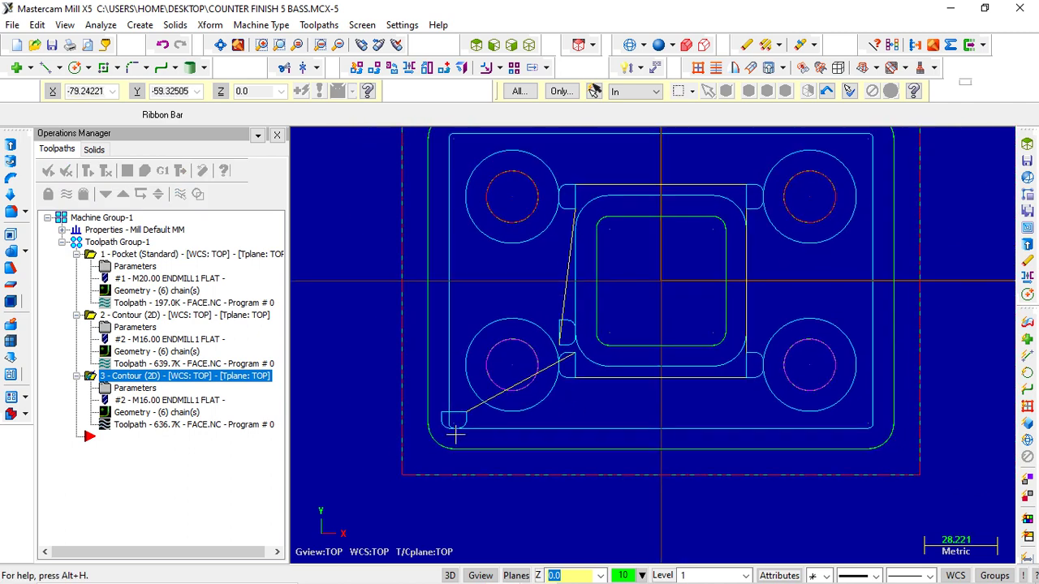
scroll(455, 433, up, 1)
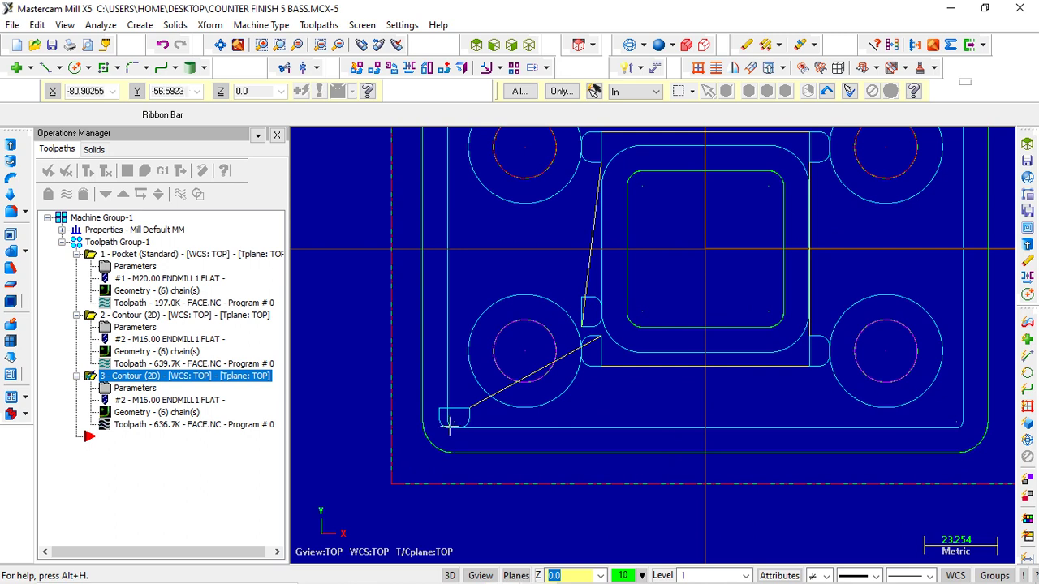
scroll(455, 437, down, 1)
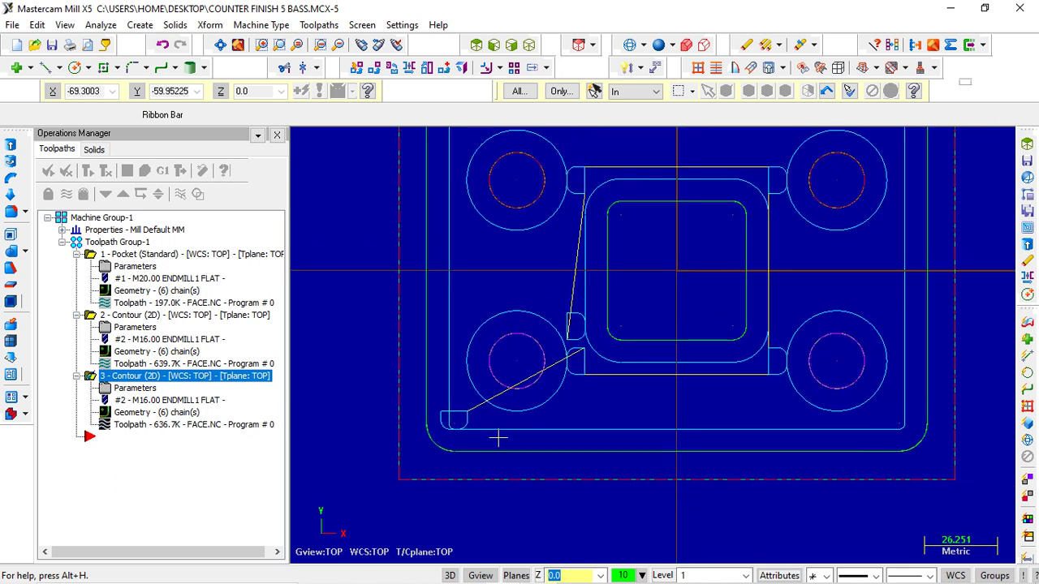
scroll(594, 385, down, 1)
scroll(598, 366, down, 1)
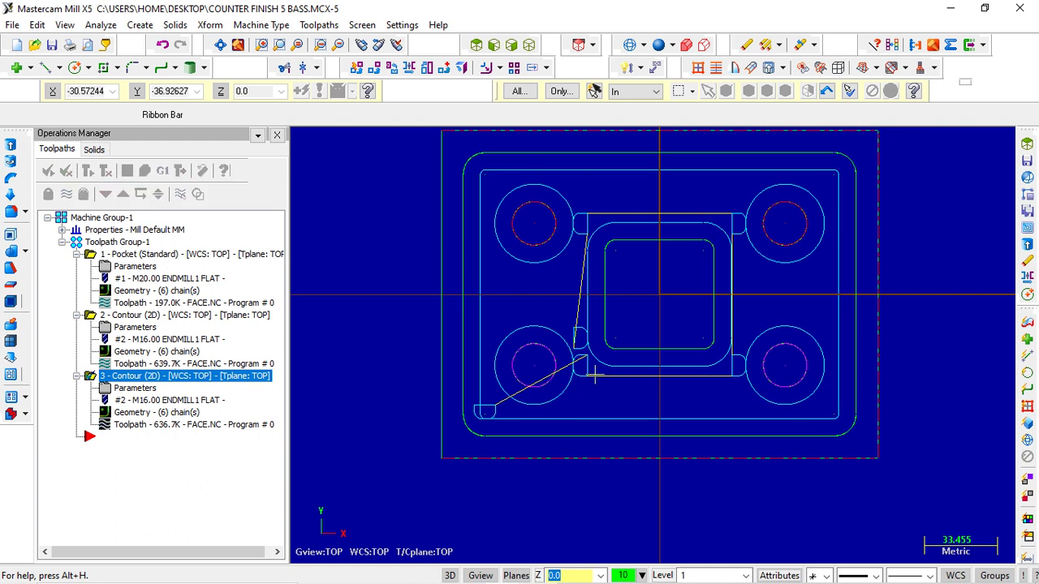
Step: Enable 'Enter/exit at midpoint in closed contours' for operation 3, giving a 639.7K toolpath
click(135, 388)
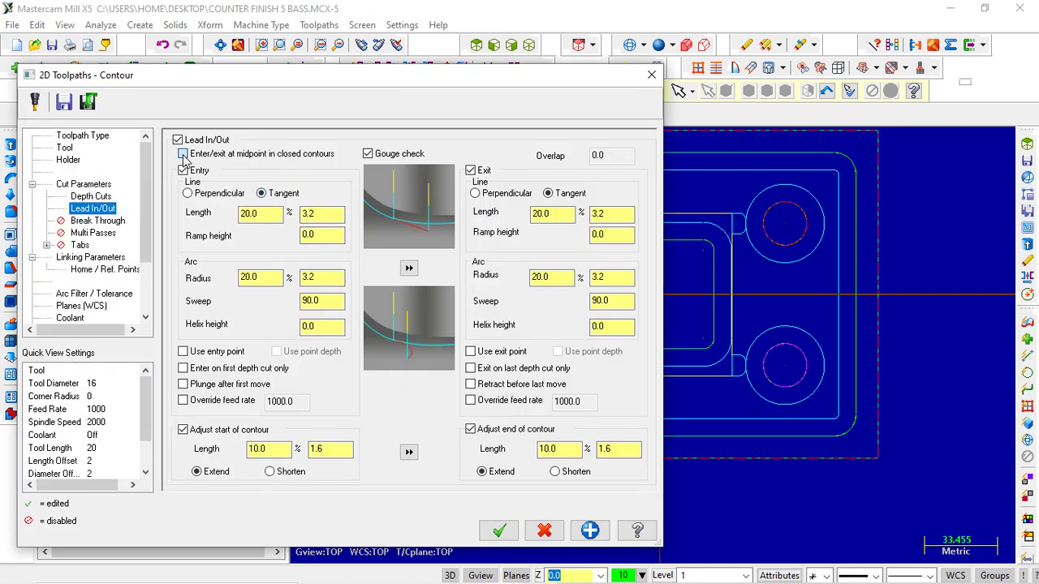
click(183, 155)
click(499, 531)
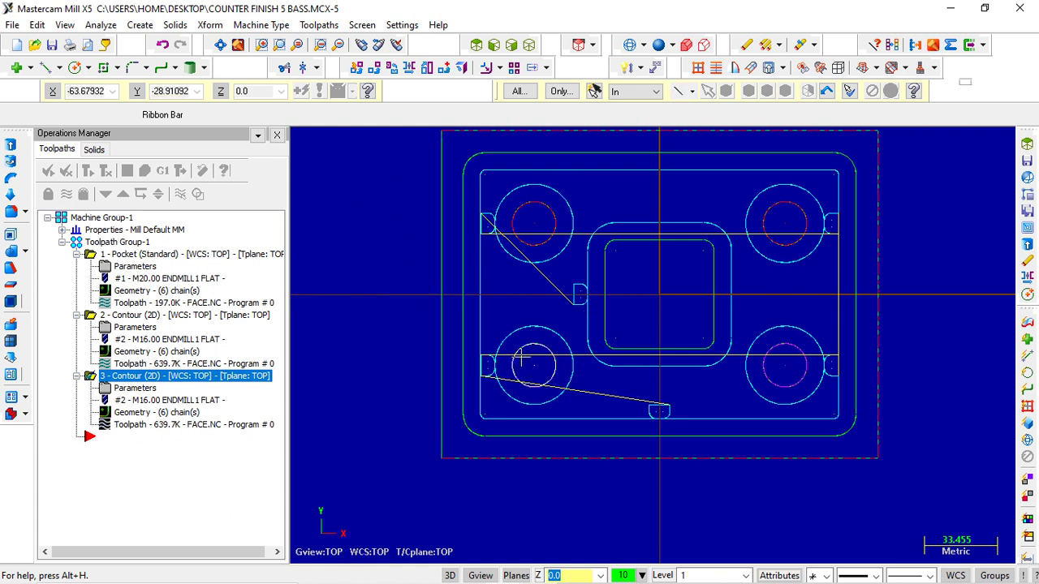
scroll(536, 347, down, 1)
Step: Tilt the part into 3D, then return it to the Top (WCS) view
scroll(605, 410, up, 1)
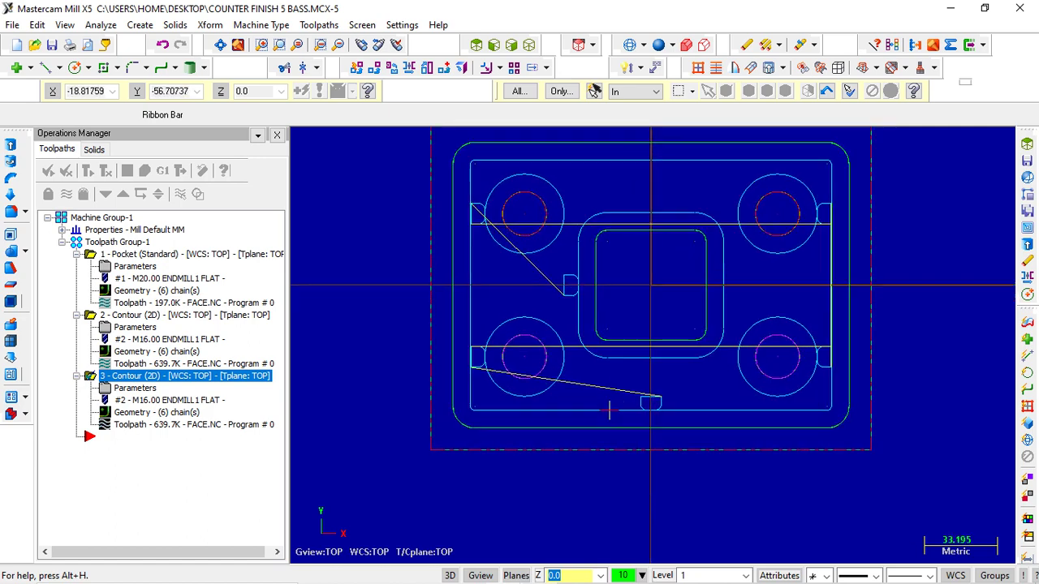
middle_drag(599, 394, 560, 324)
right_click(393, 274)
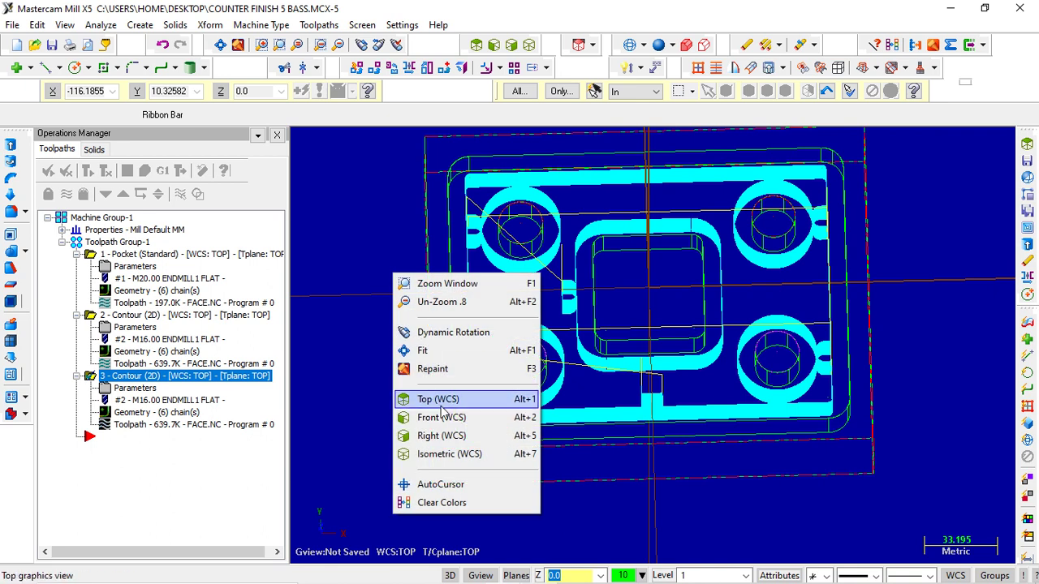
click(440, 402)
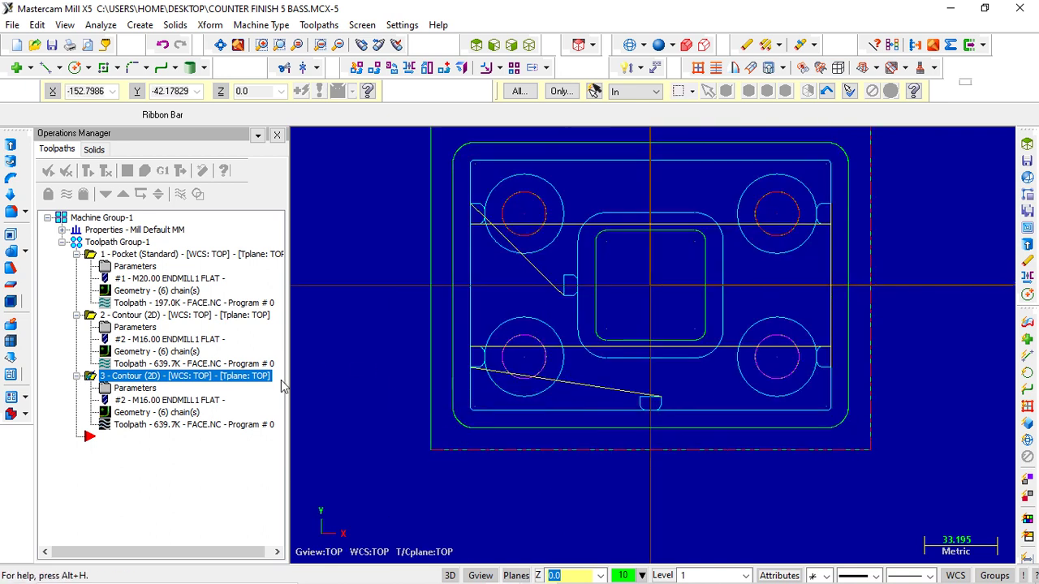
Step: Show operation 3's chains with start arrows on the outer wall, circles and centre square
click(141, 388)
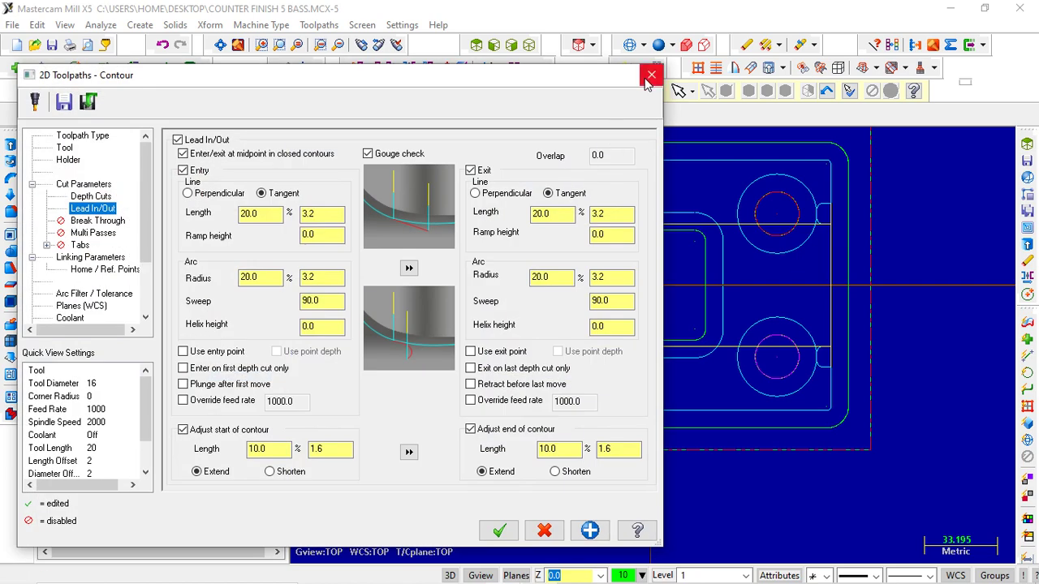
click(651, 76)
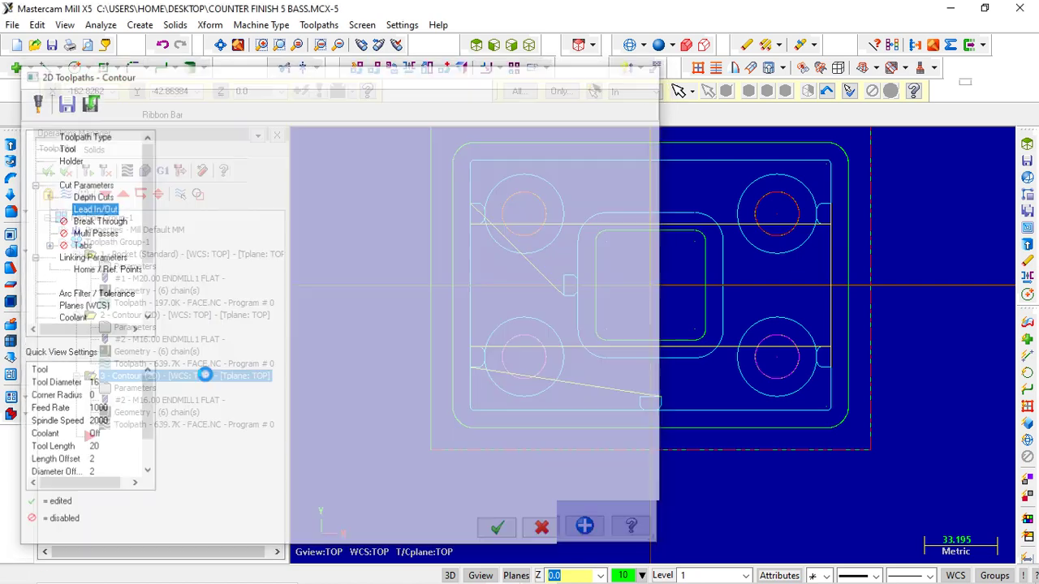
click(142, 414)
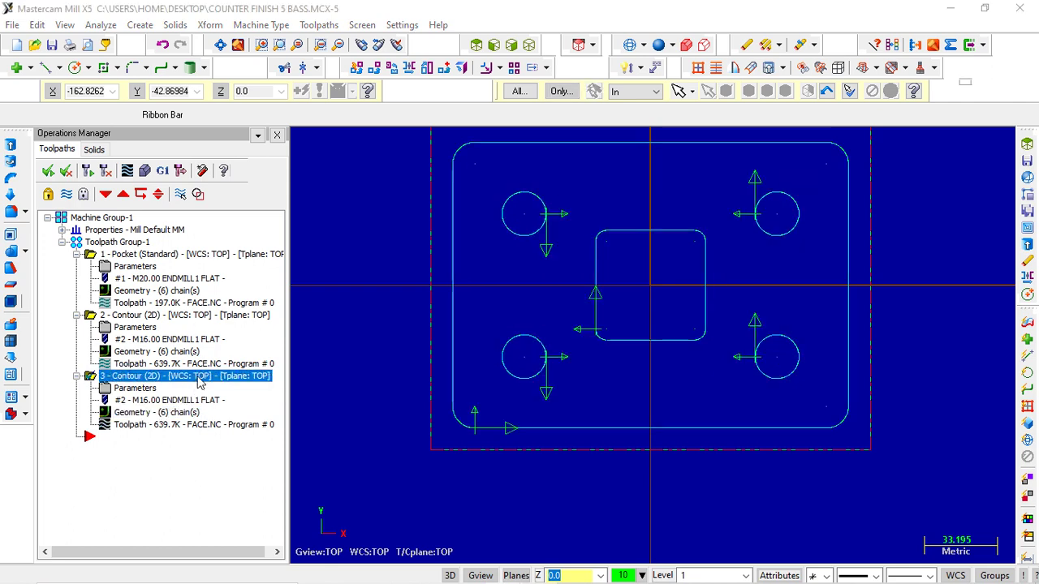
click(91, 224)
right_click(96, 227)
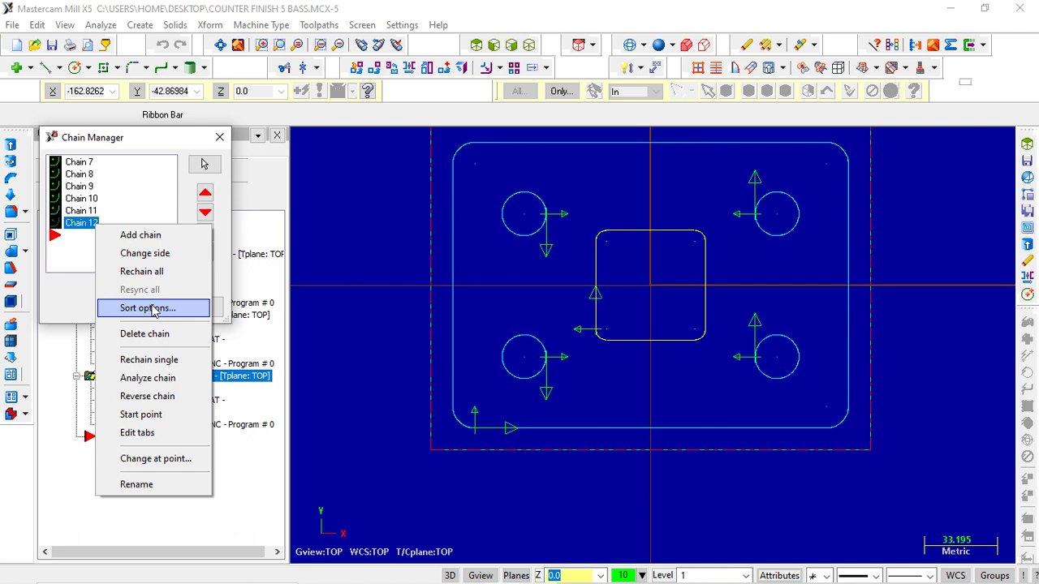
click(151, 256)
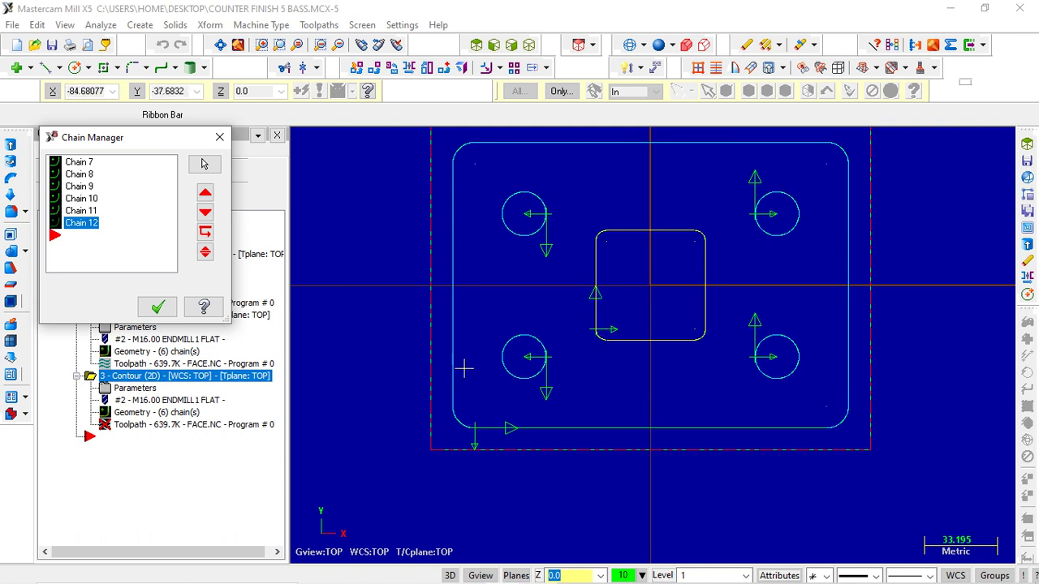
right_click(94, 224)
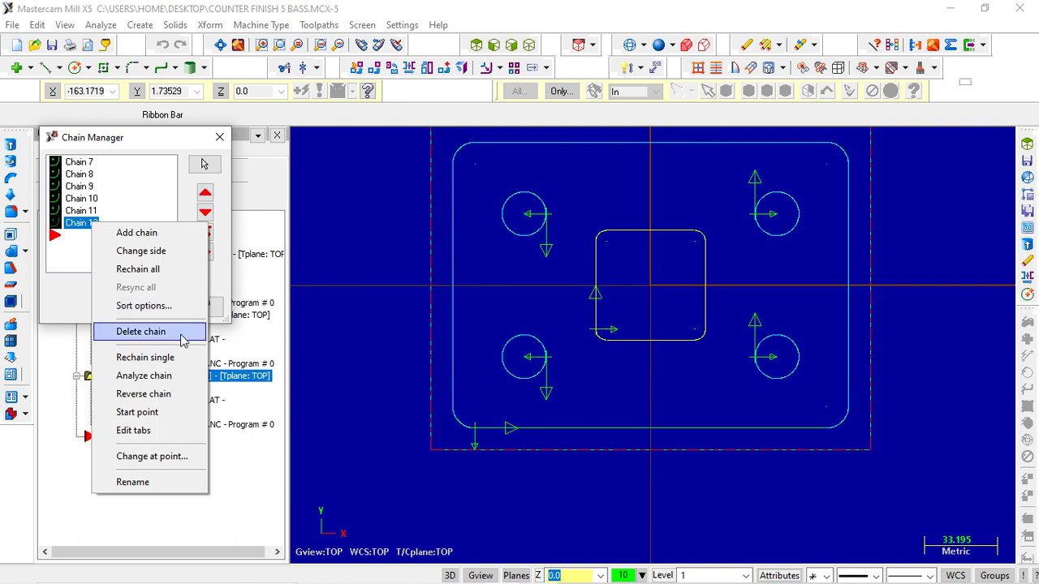
click(169, 252)
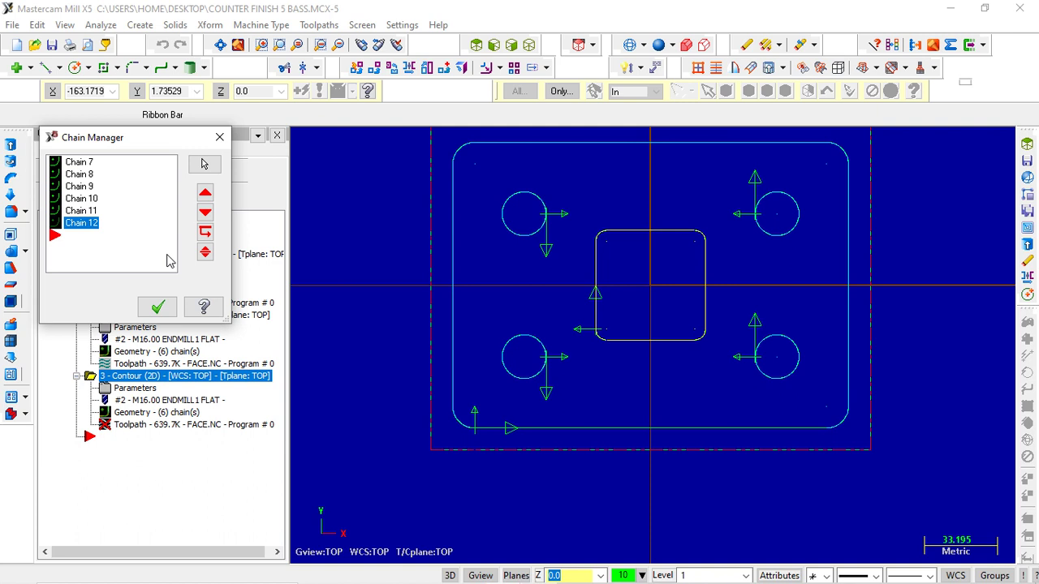
click(89, 225)
right_click(91, 229)
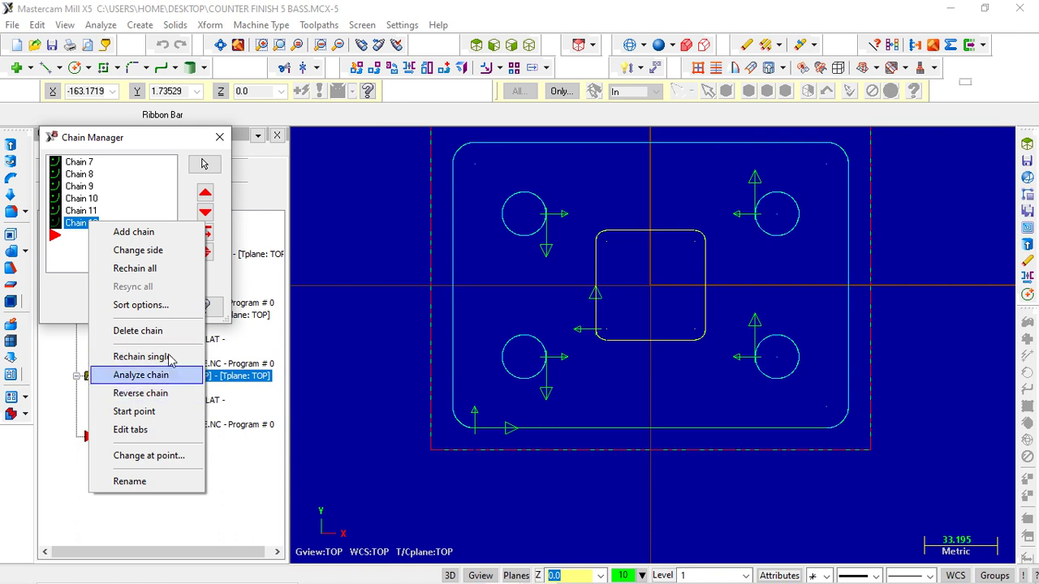
click(160, 306)
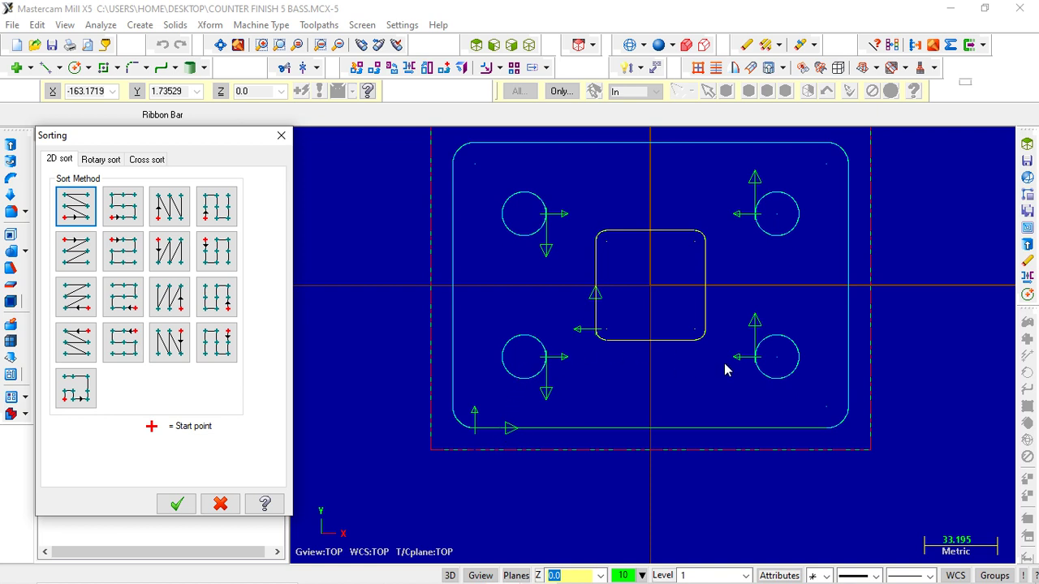
Step: Sort operation 3's chains with the bottom-left 2D sort method after comparing Rotary and Cross options
click(75, 343)
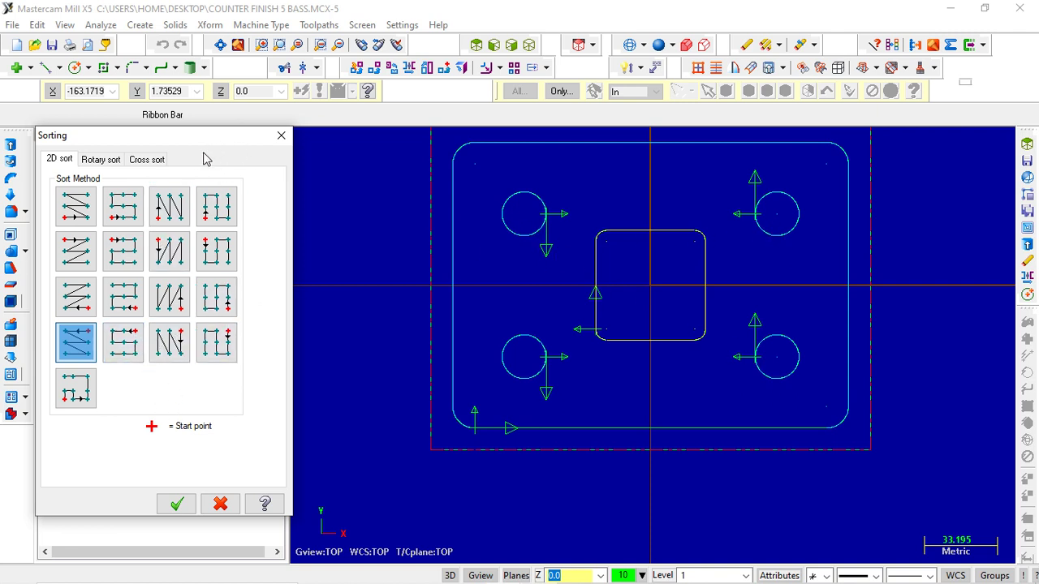
click(107, 160)
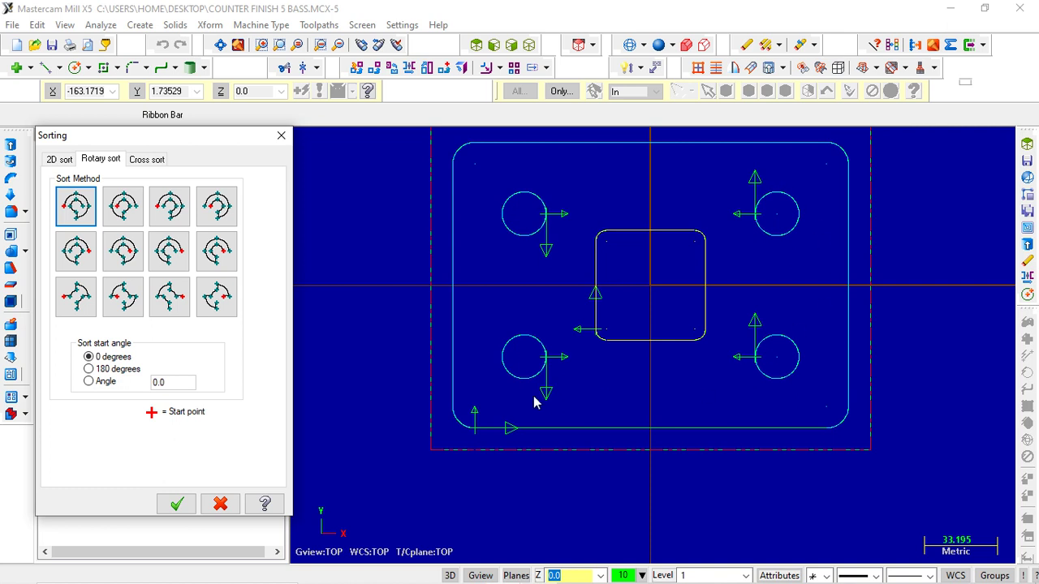
click(148, 160)
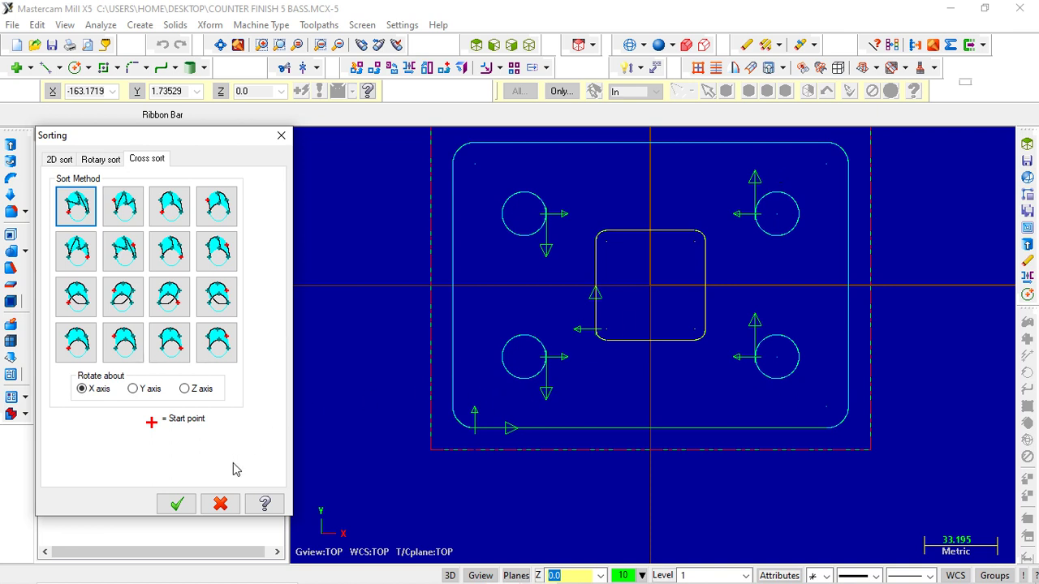
click(64, 160)
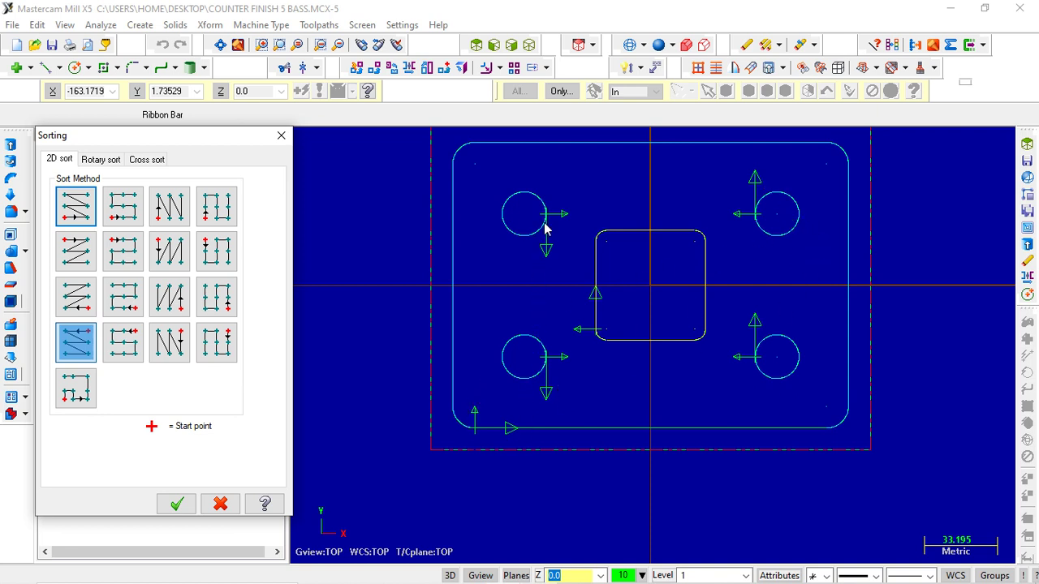
click(74, 396)
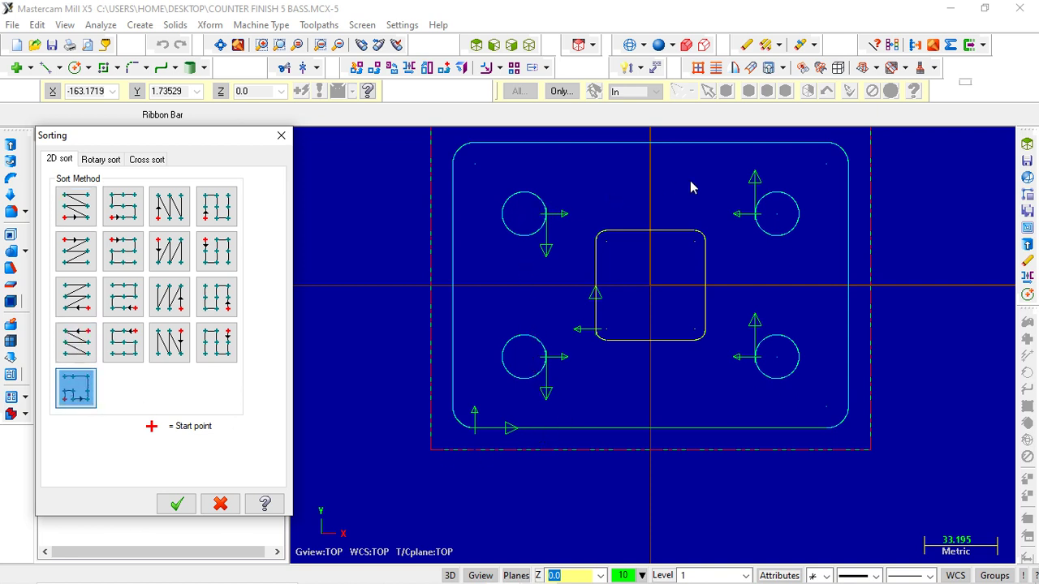
click(281, 135)
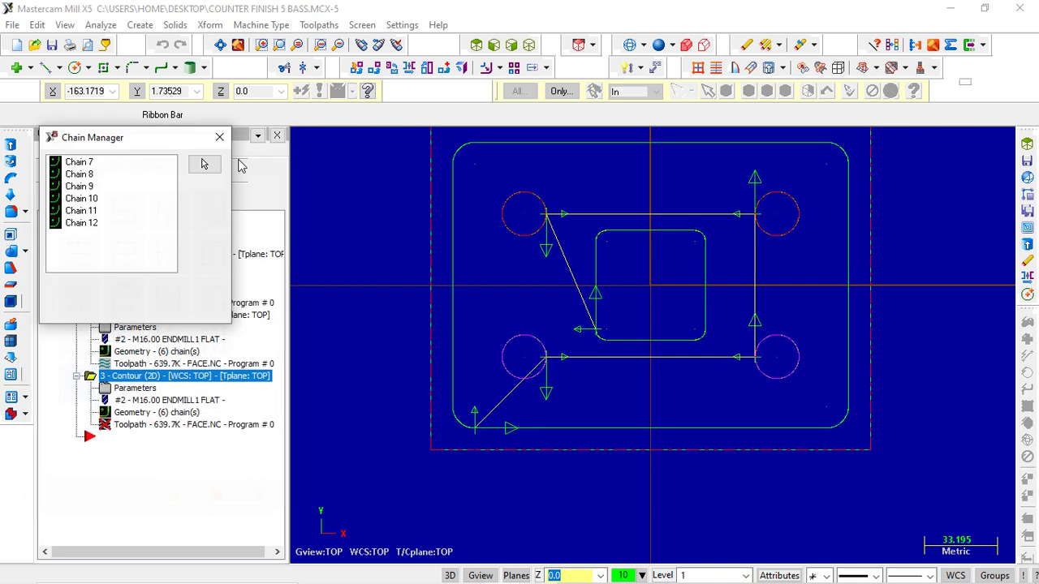
Step: Add the outer rectangle as Chain 19 and regenerate operation 3 to 755.4K
right_click(104, 244)
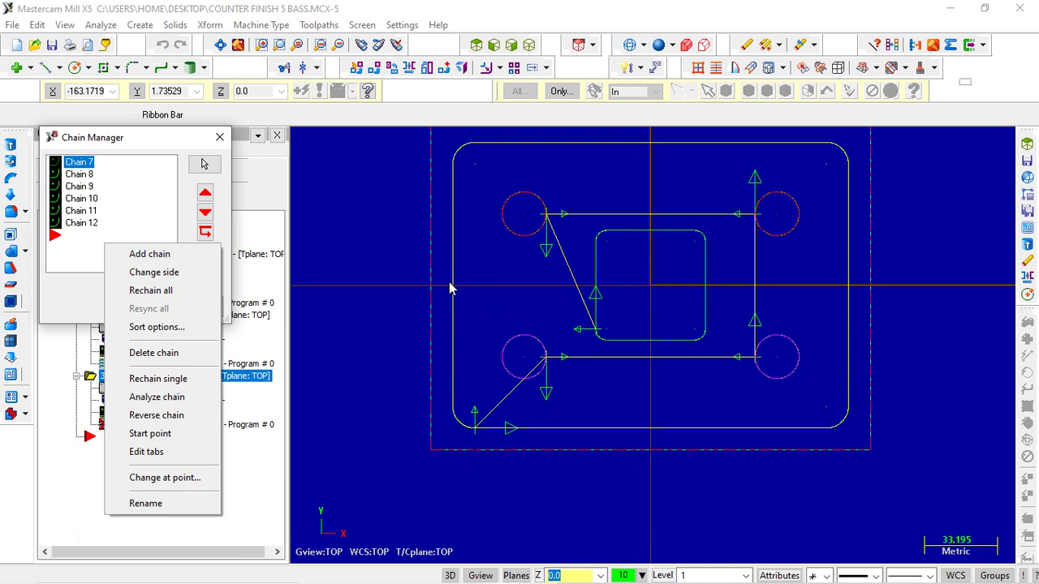
click(197, 253)
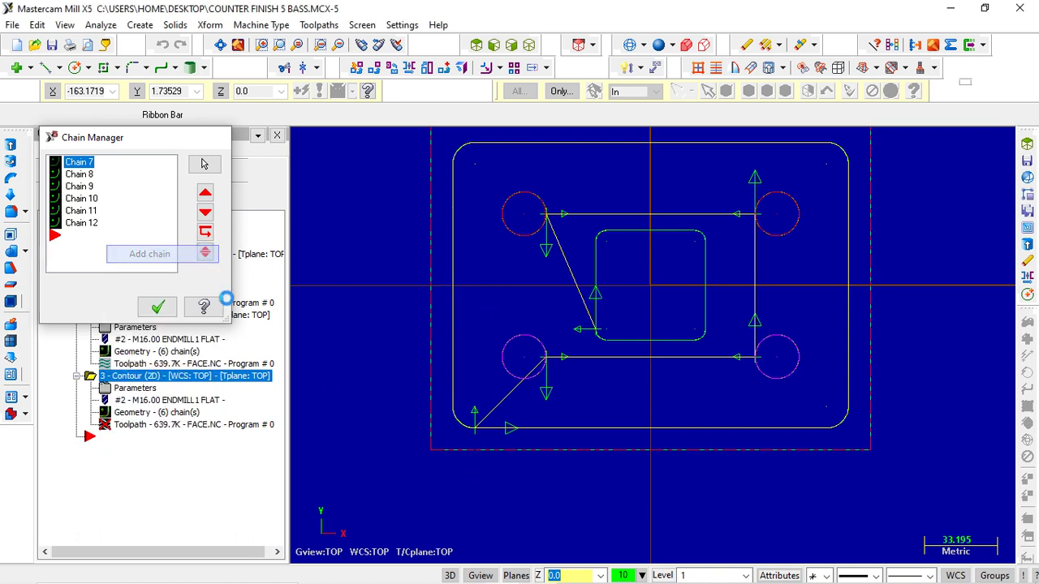
click(425, 349)
click(84, 501)
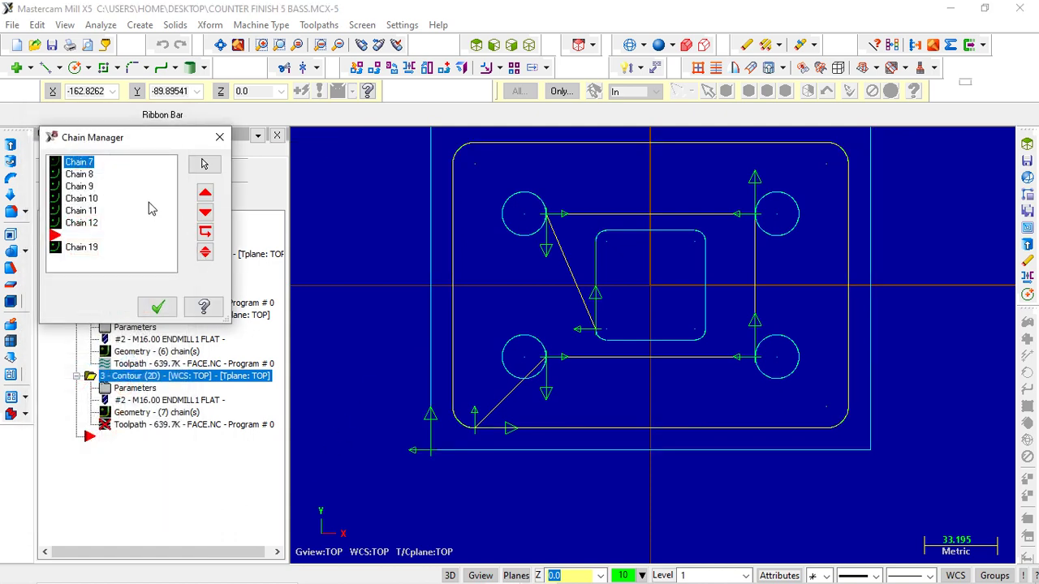
click(157, 306)
click(87, 171)
mouse_move(487, 349)
middle_down()
mouse_move(437, 385)
mouse_move(698, 389)
mouse_move(604, 404)
mouse_move(641, 349)
mouse_move(576, 296)
mouse_move(560, 443)
mouse_move(548, 422)
middle_up()
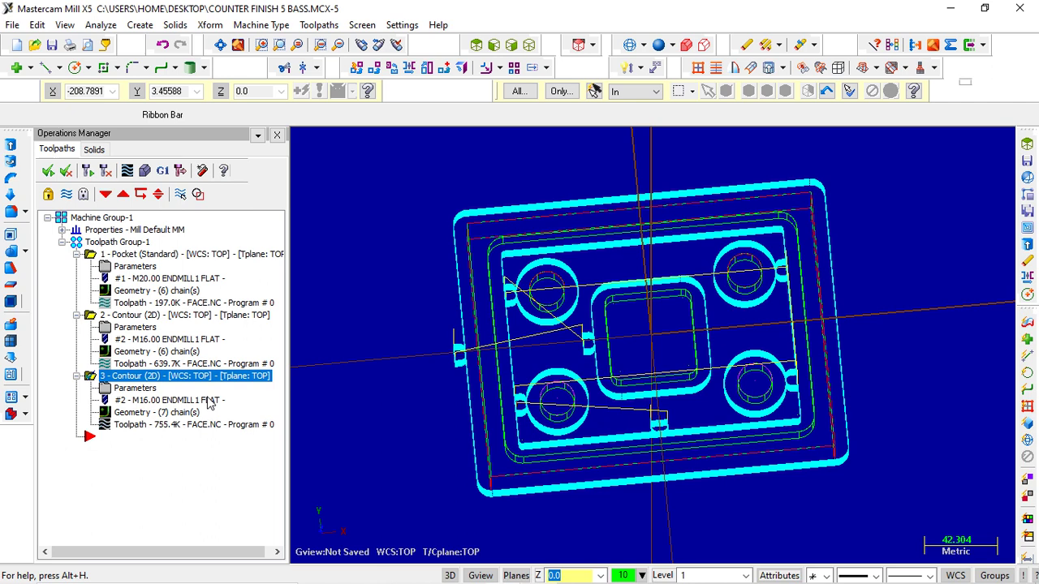
click(143, 412)
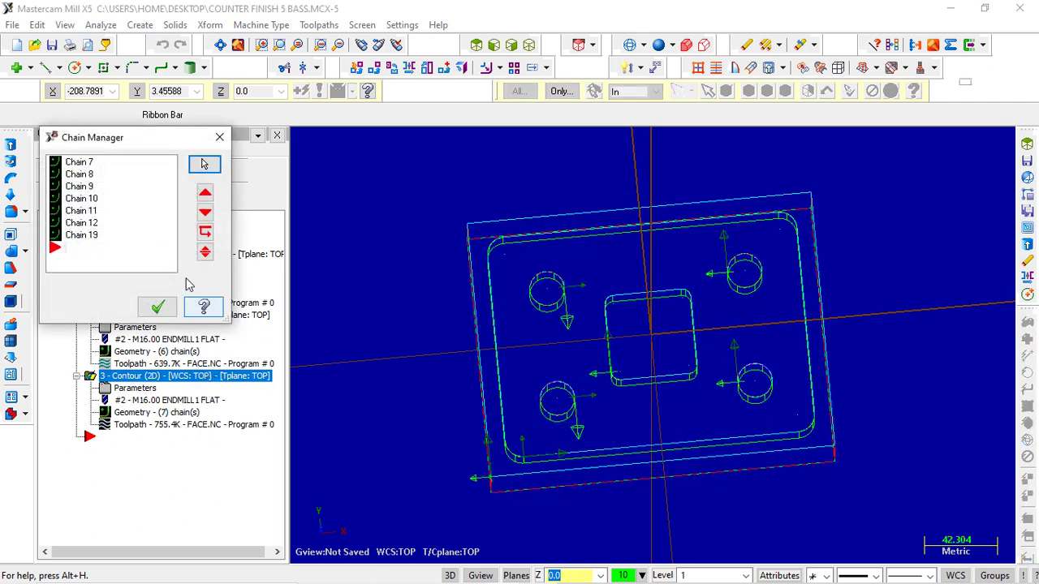
right_click(123, 235)
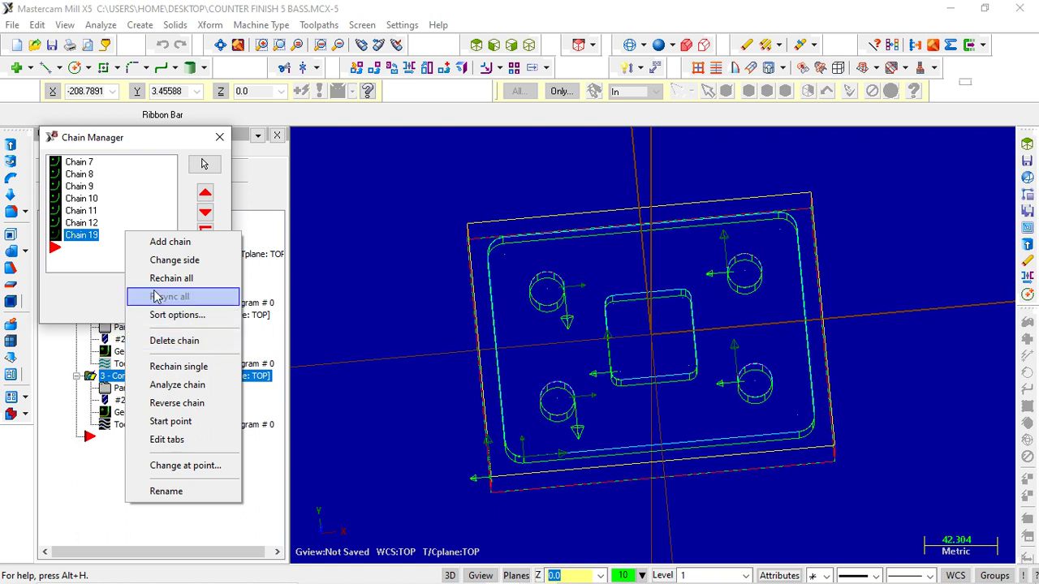
click(198, 443)
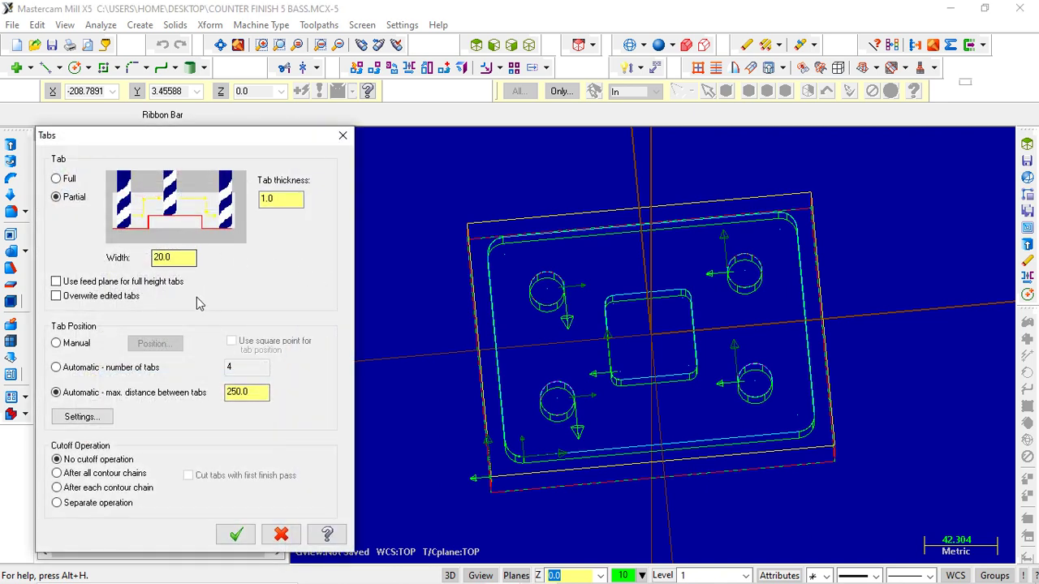
click(343, 137)
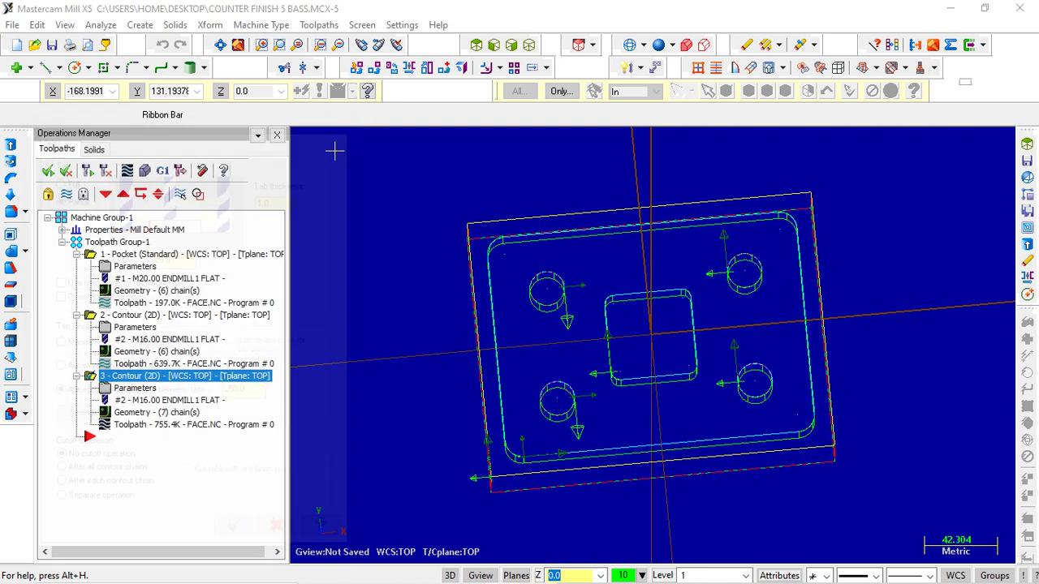
Step: Display the toolpaths, then reopen operation 3's Chain Manager listing Chains 7–12 and 19
click(136, 412)
click(190, 378)
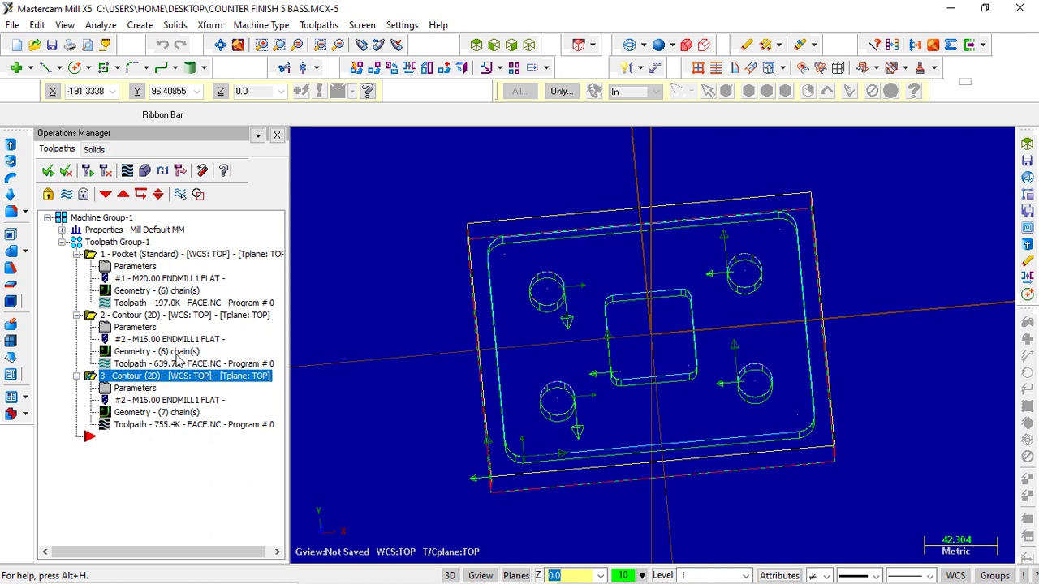
click(128, 415)
click(99, 198)
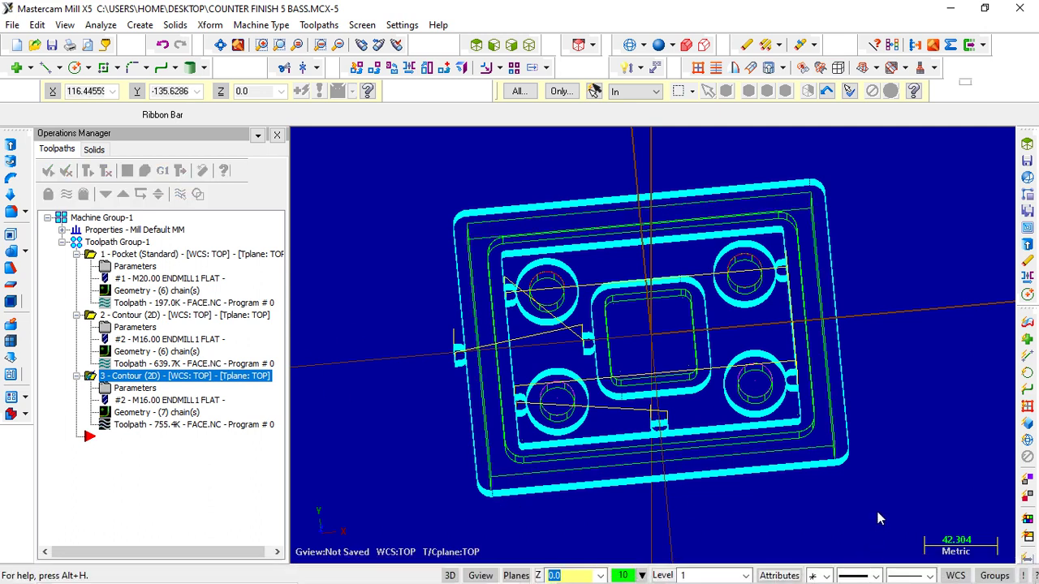
click(183, 411)
right_click(115, 254)
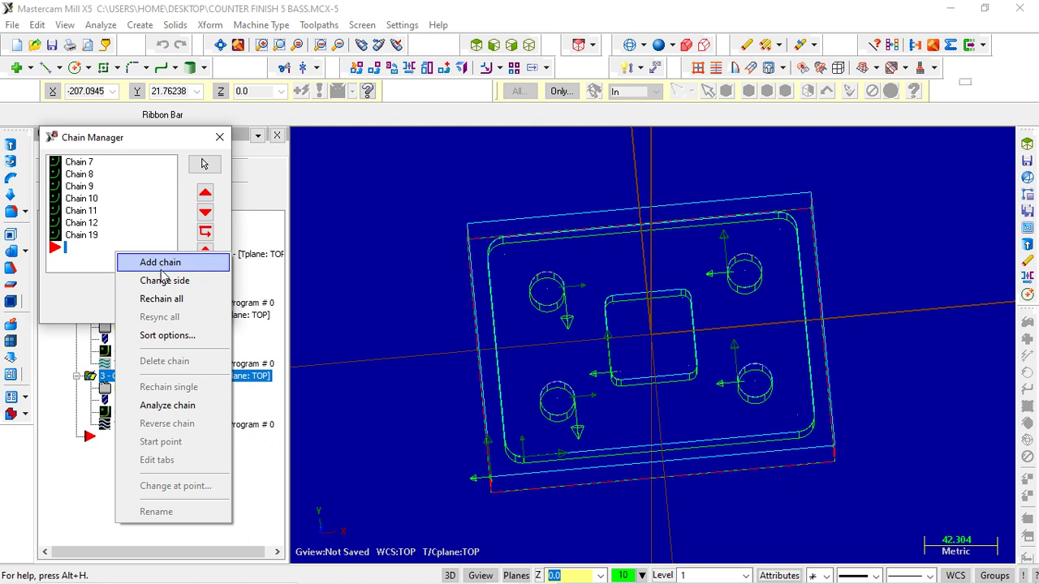
click(97, 251)
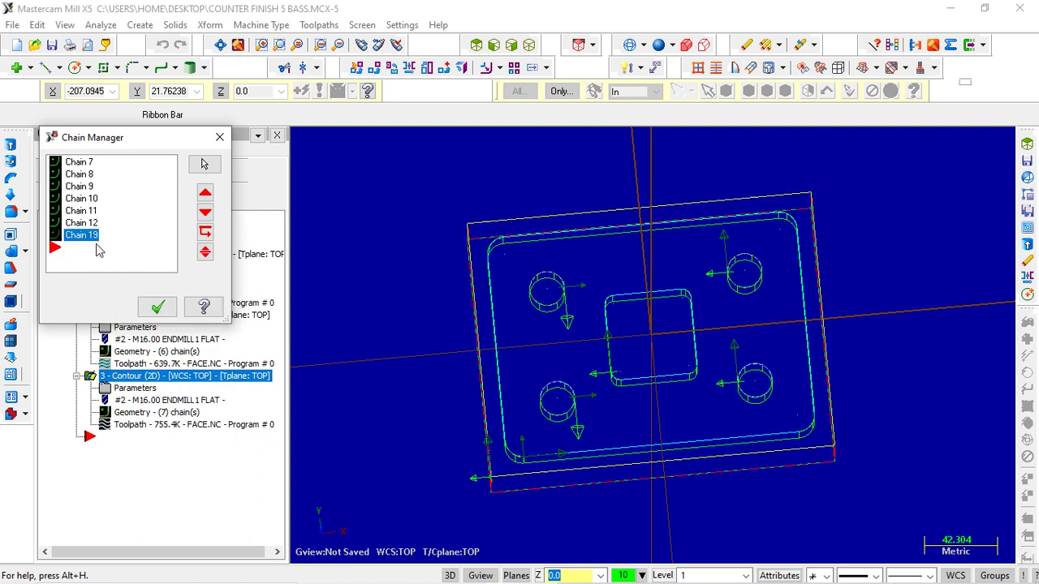
right_click(133, 237)
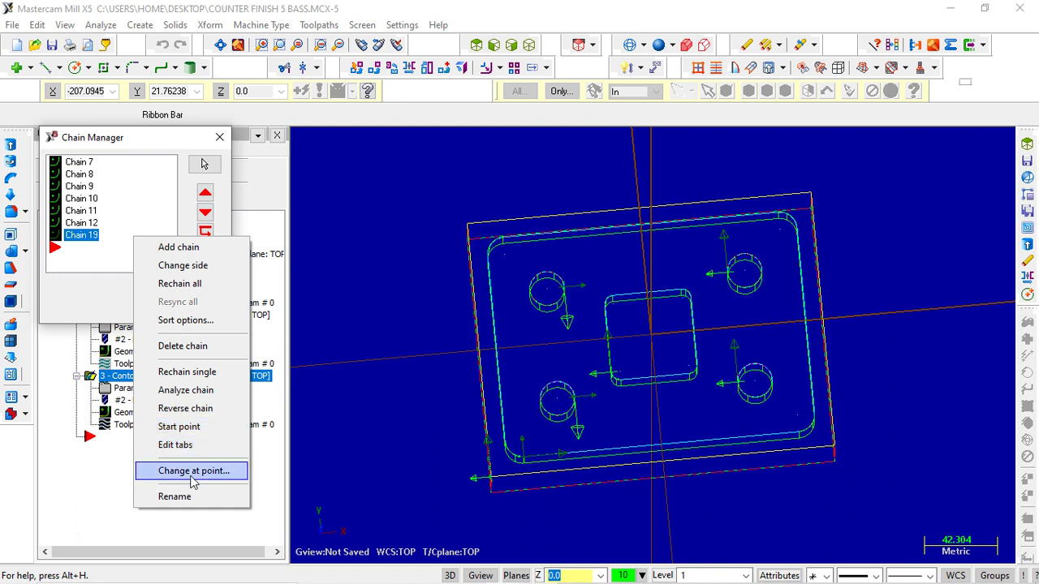
click(222, 472)
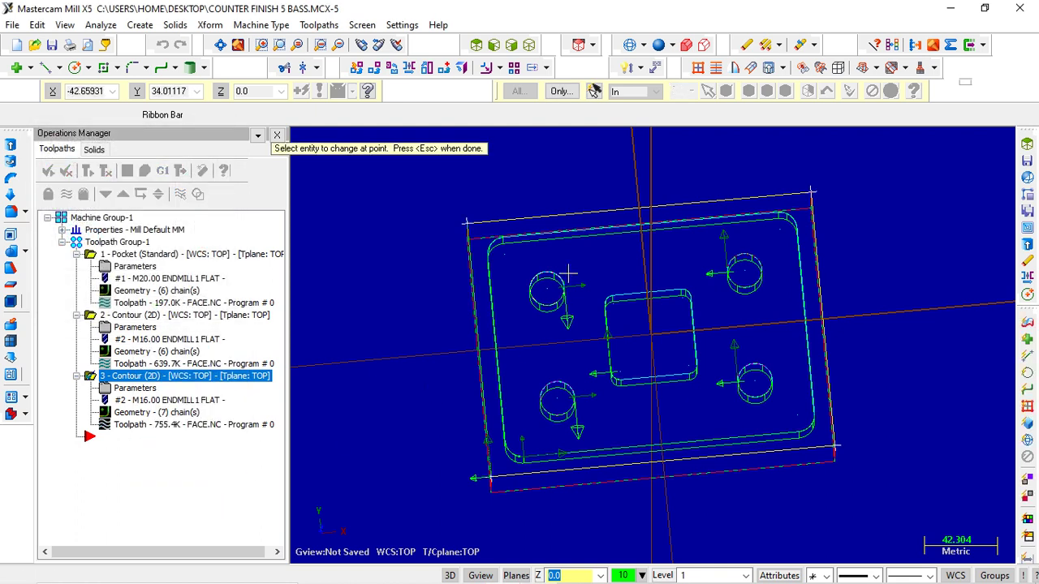
middle_drag(468, 333, 468, 362)
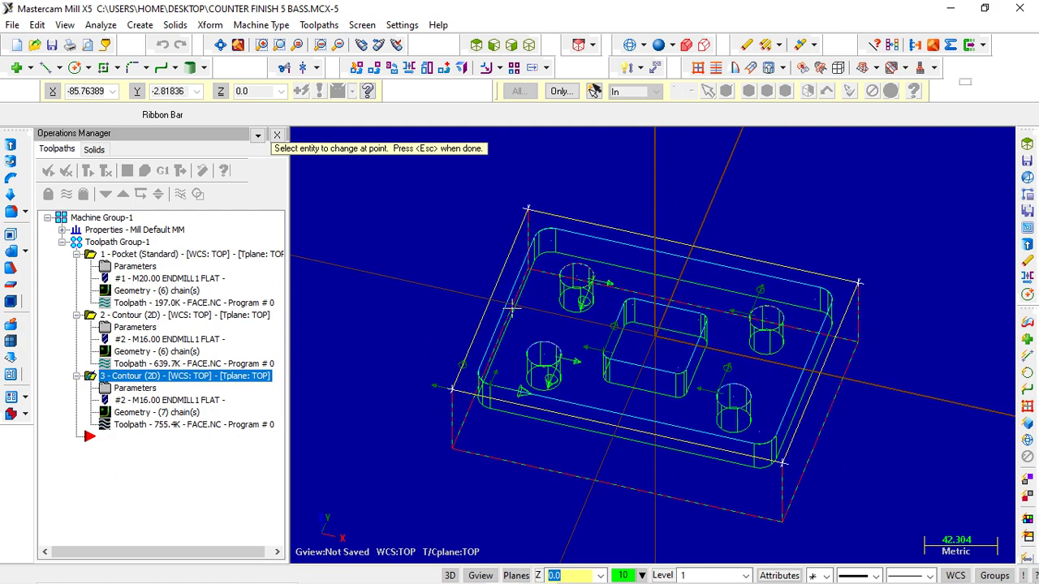
click(478, 341)
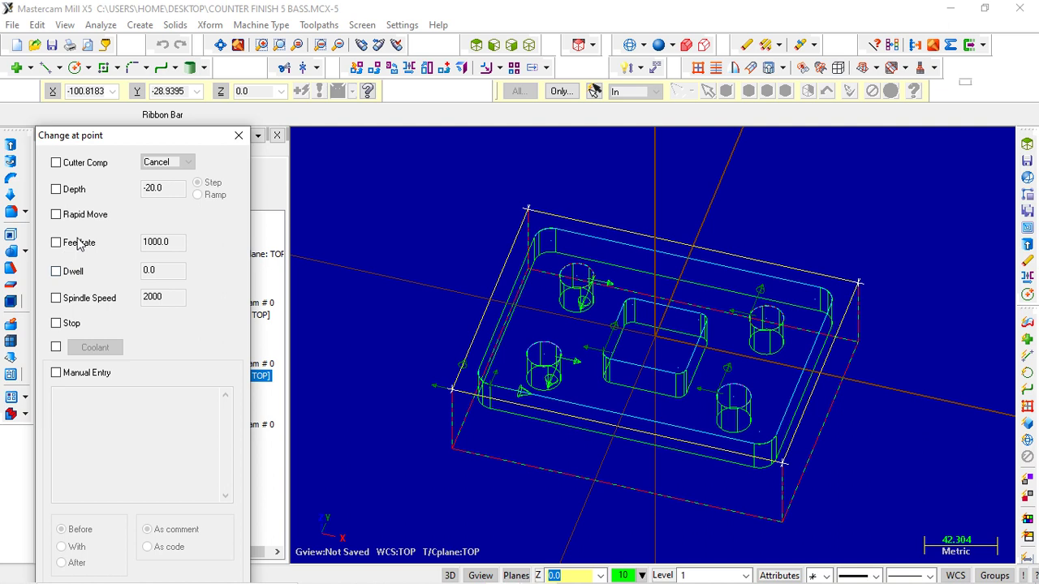
click(57, 163)
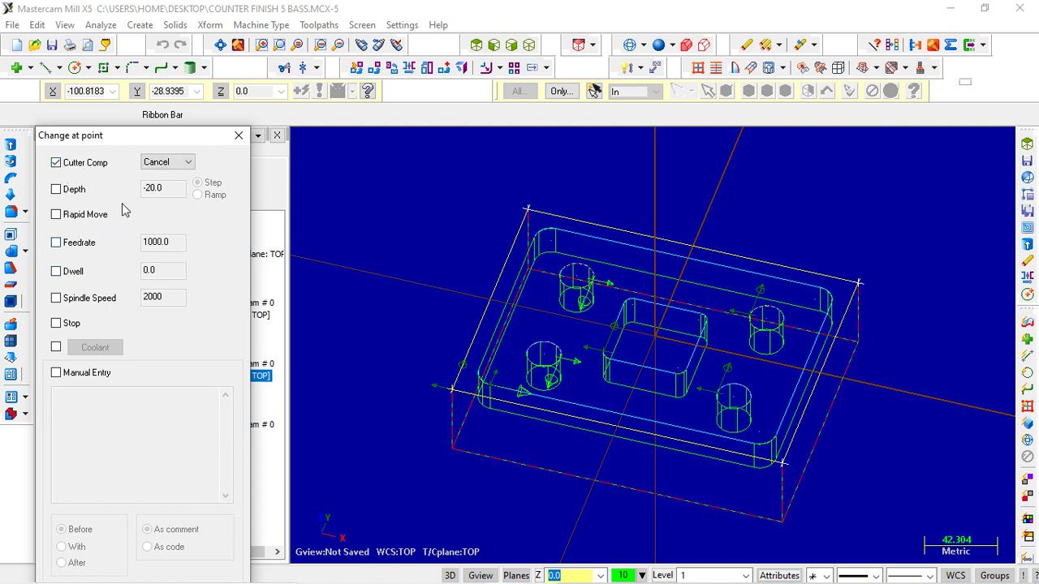
click(67, 167)
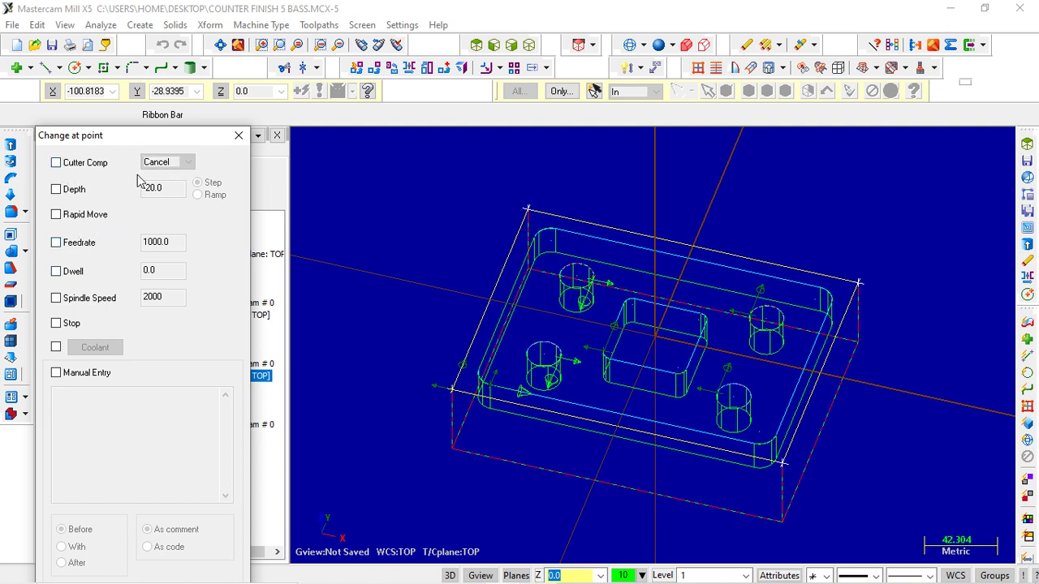
click(57, 164)
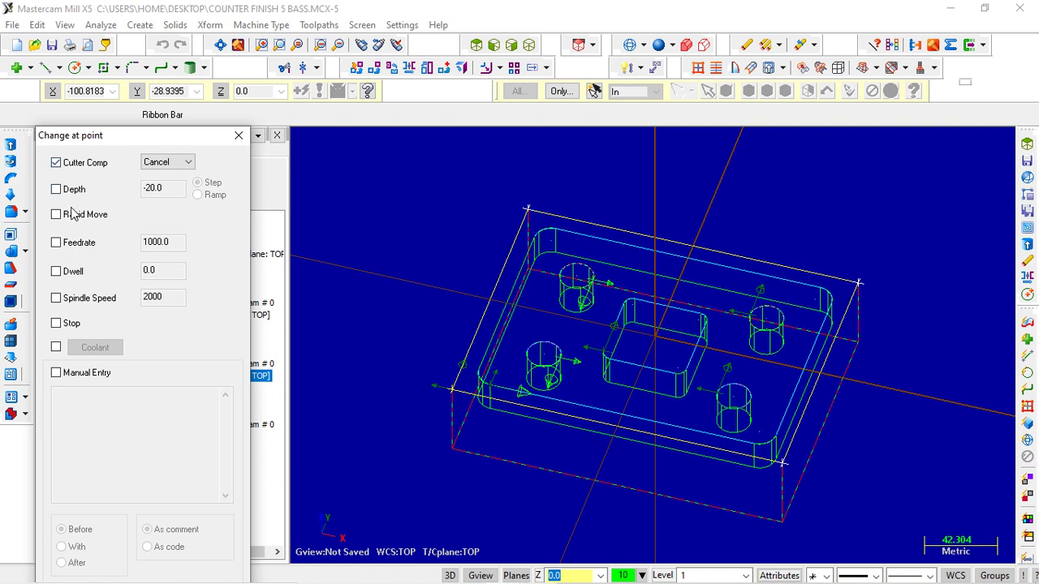
click(56, 189)
click(56, 163)
click(56, 189)
click(56, 214)
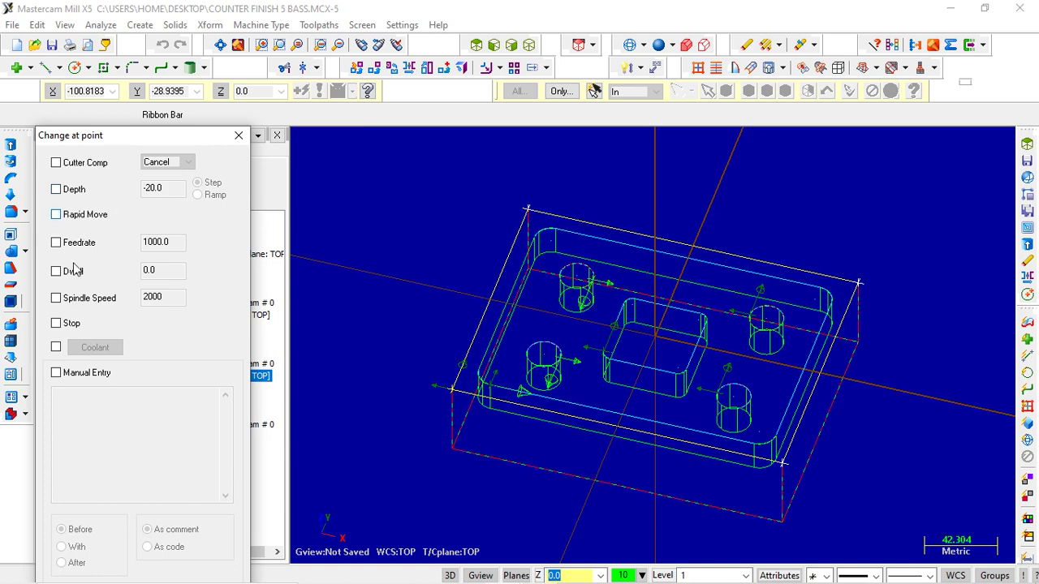
click(239, 136)
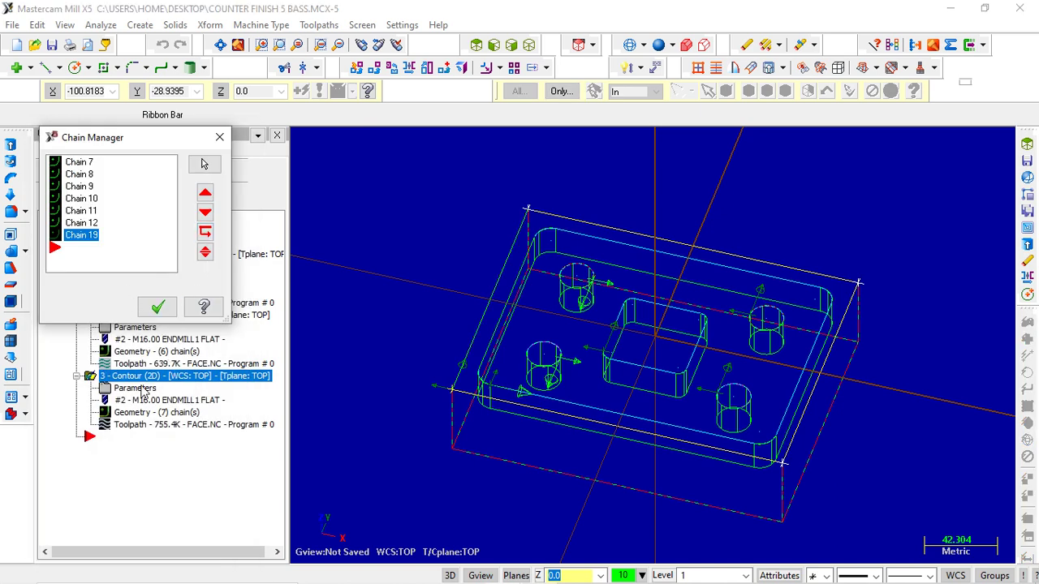
Step: Run Analyze chain with a 170.0 minimum angle on operation 3's chains
right_click(107, 253)
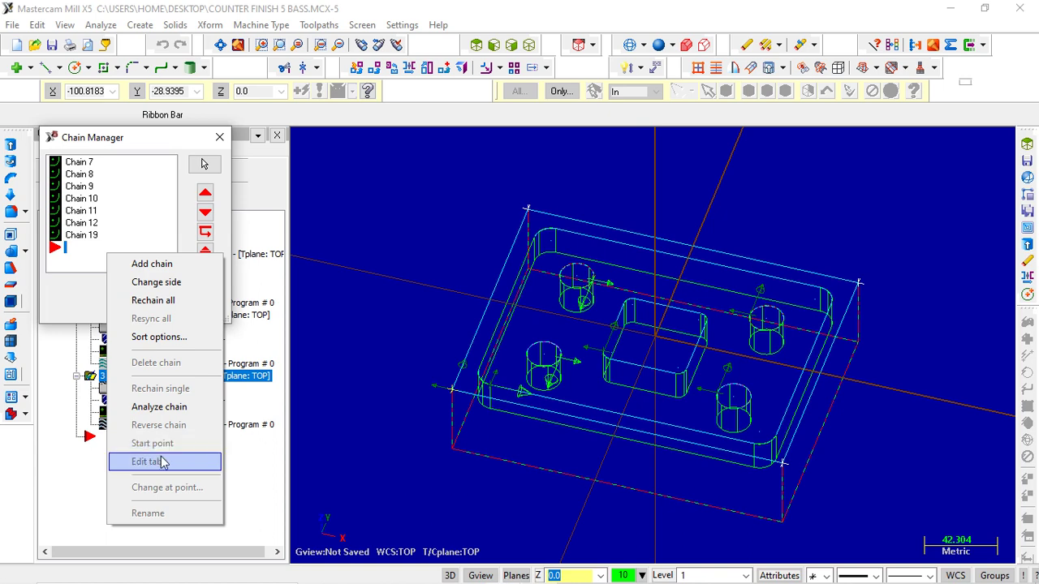
click(187, 408)
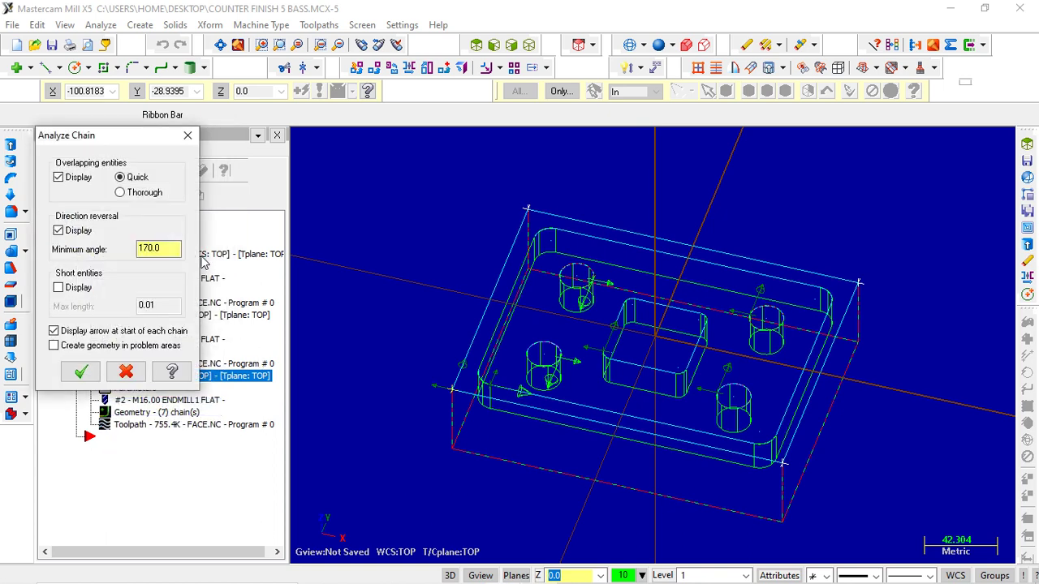
click(526, 258)
click(168, 251)
double_click(160, 248)
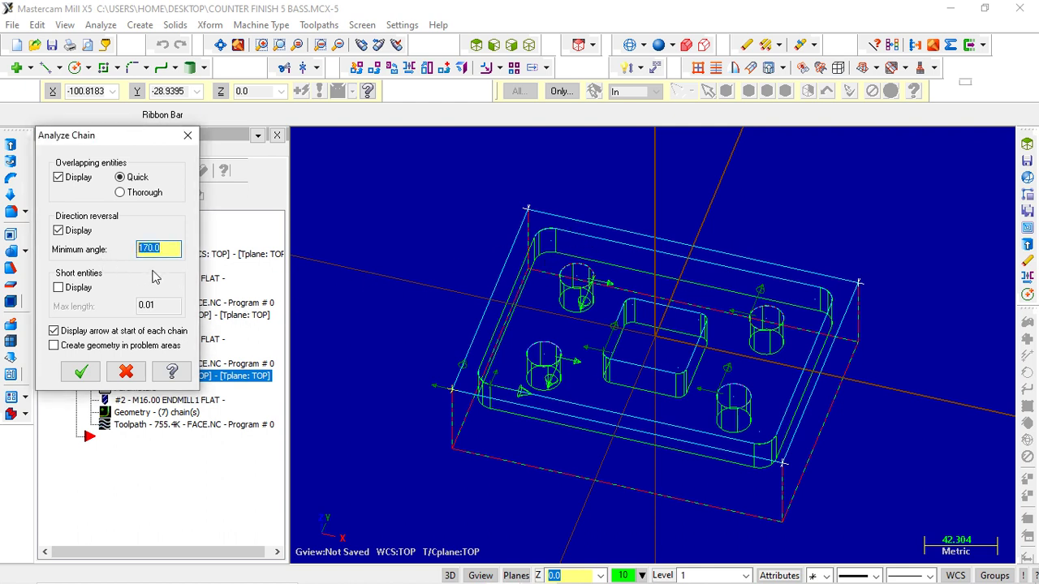
click(187, 136)
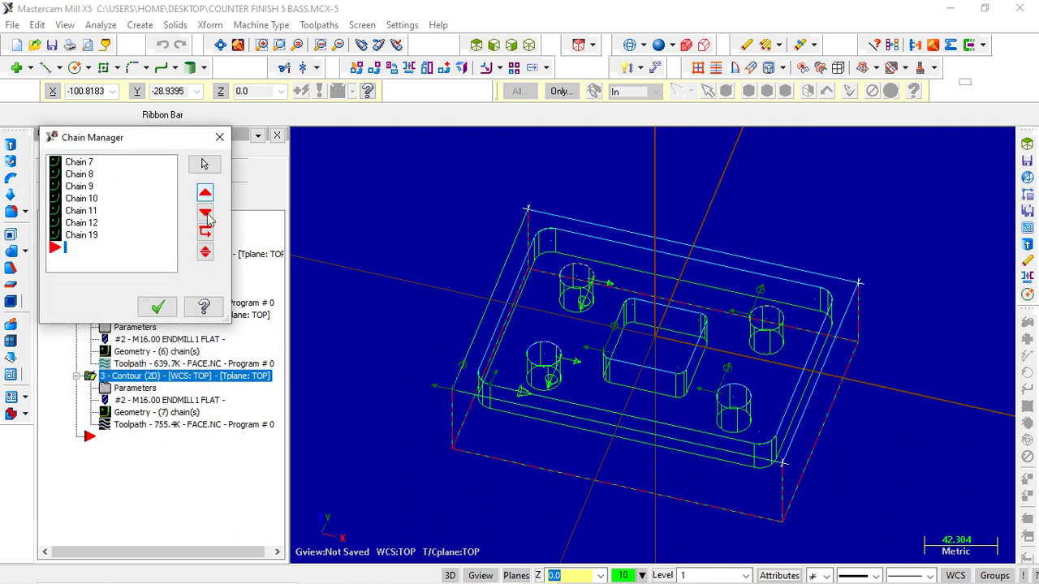
Step: Accept the seven chains and close Chain Manager, keeping the 755.4K toolpath
right_click(136, 256)
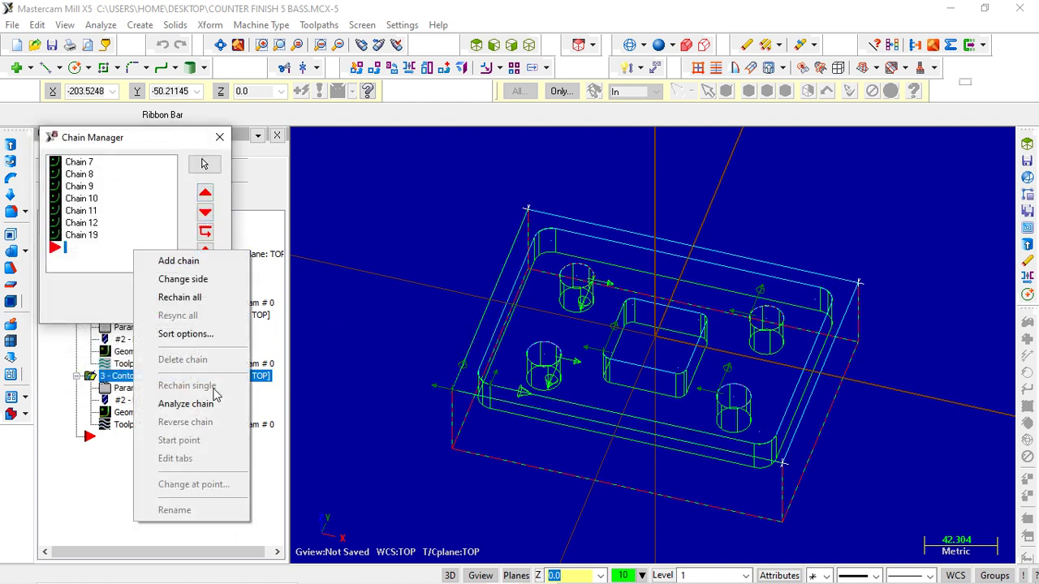
click(103, 252)
right_click(104, 252)
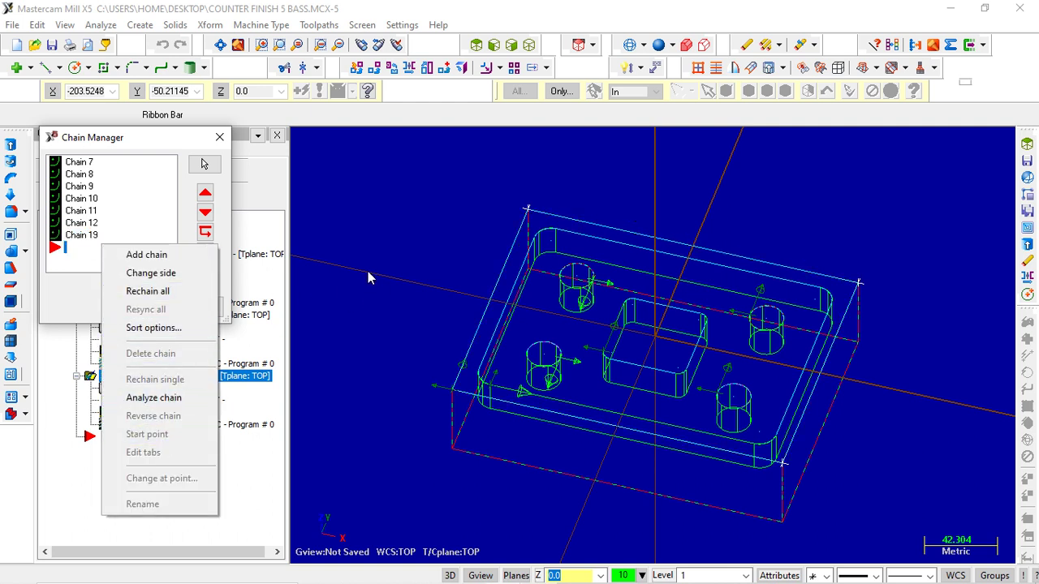
click(246, 301)
click(165, 303)
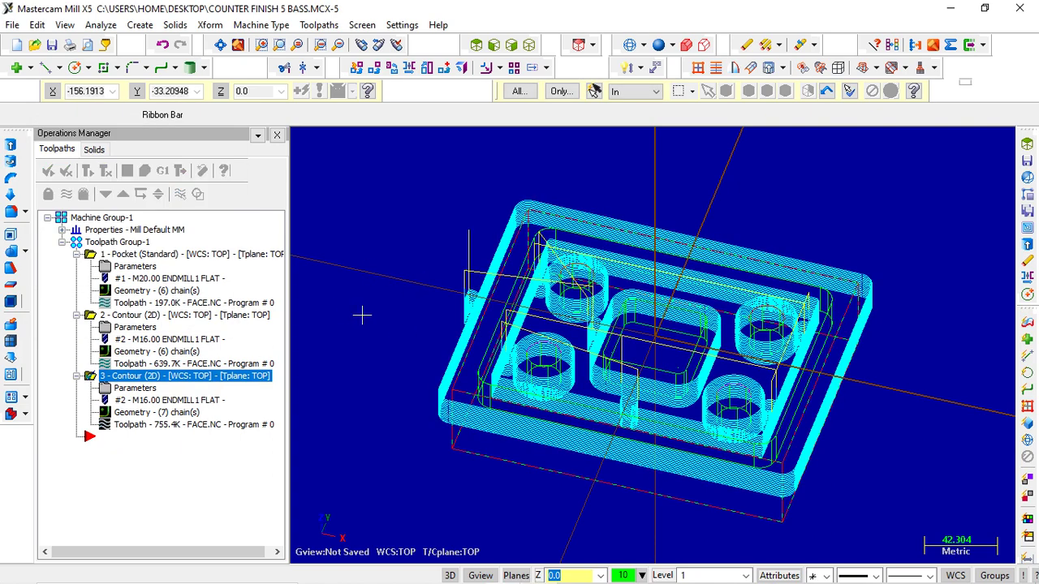
Step: Orbit the four-boss part from Top into a tilted 3D view and hide the toolpaths
middle_drag(431, 292, 431, 287)
right_click(398, 231)
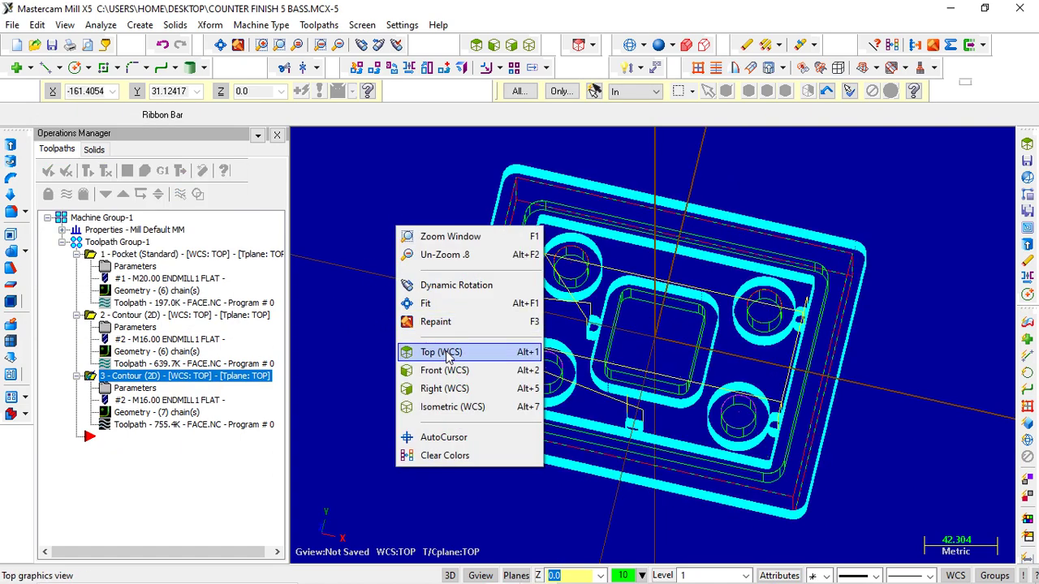
click(441, 351)
scroll(431, 317, down, 2)
scroll(573, 358, down, 2)
middle_drag(573, 358, 487, 381)
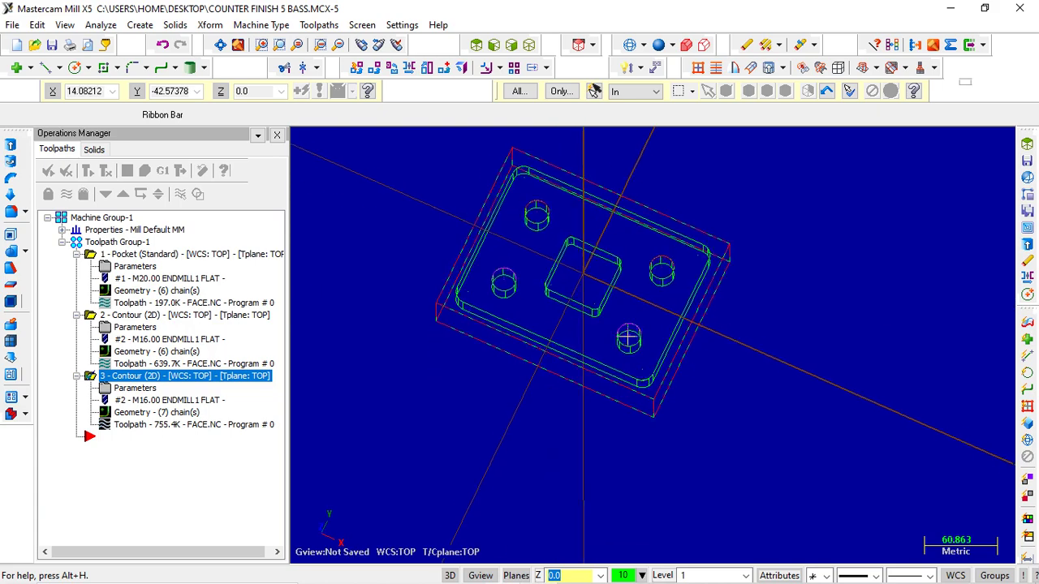
scroll(475, 281, up, 1)
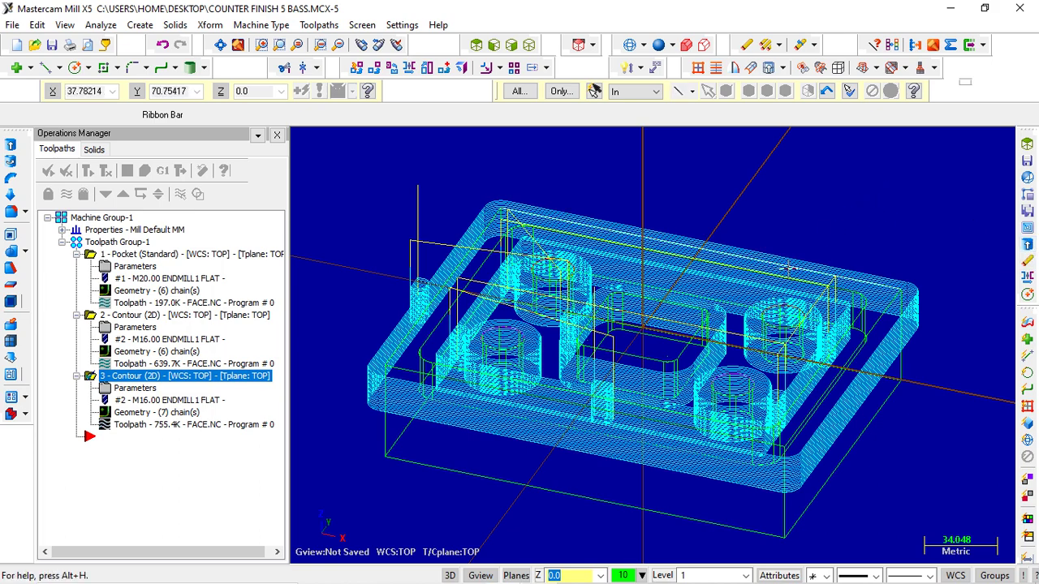
middle_drag(884, 192, 755, 276)
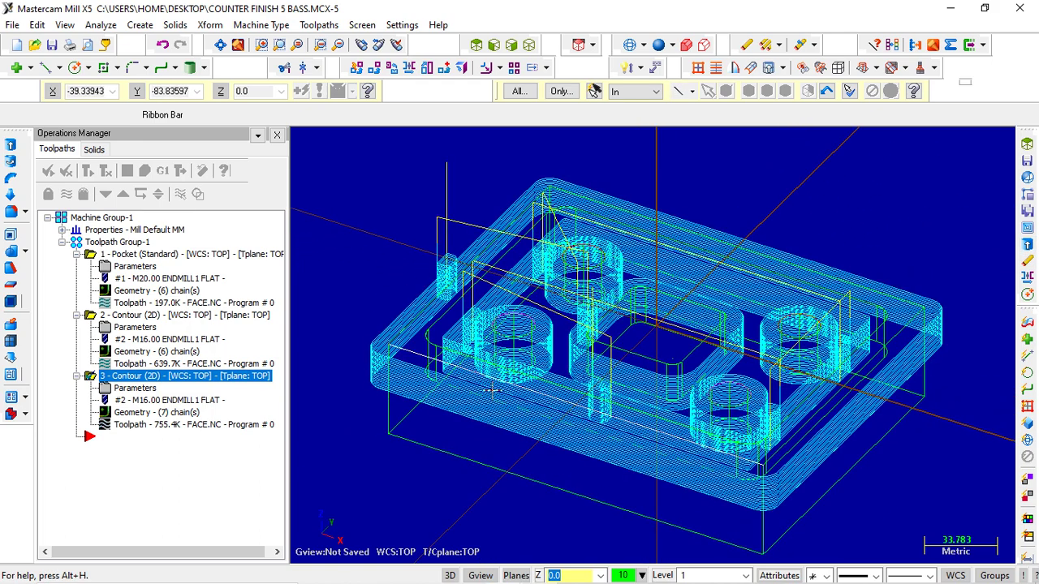
scroll(487, 391, down, 1)
scroll(483, 390, down, 1)
scroll(475, 391, down, 1)
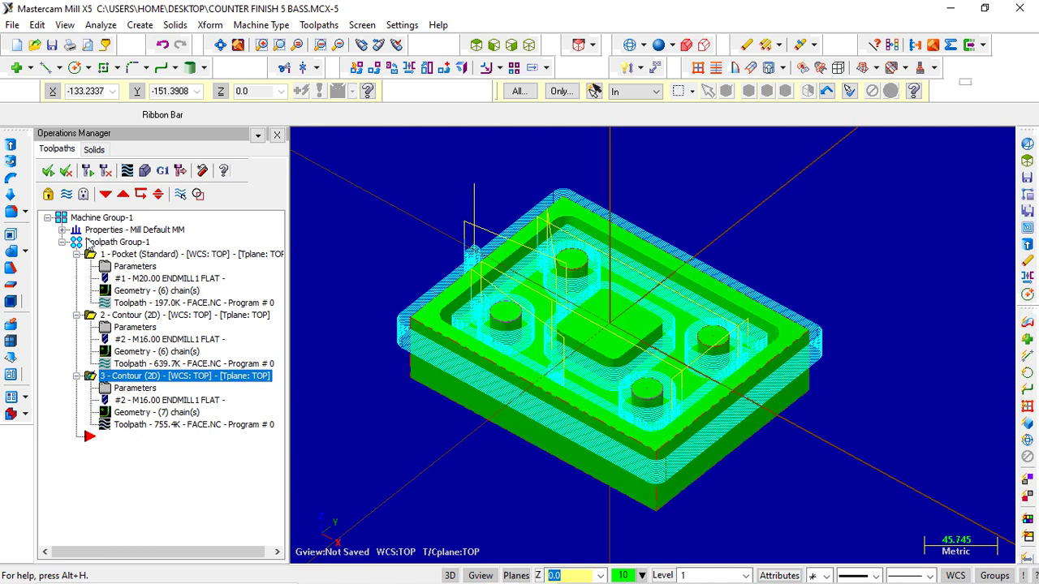
click(67, 195)
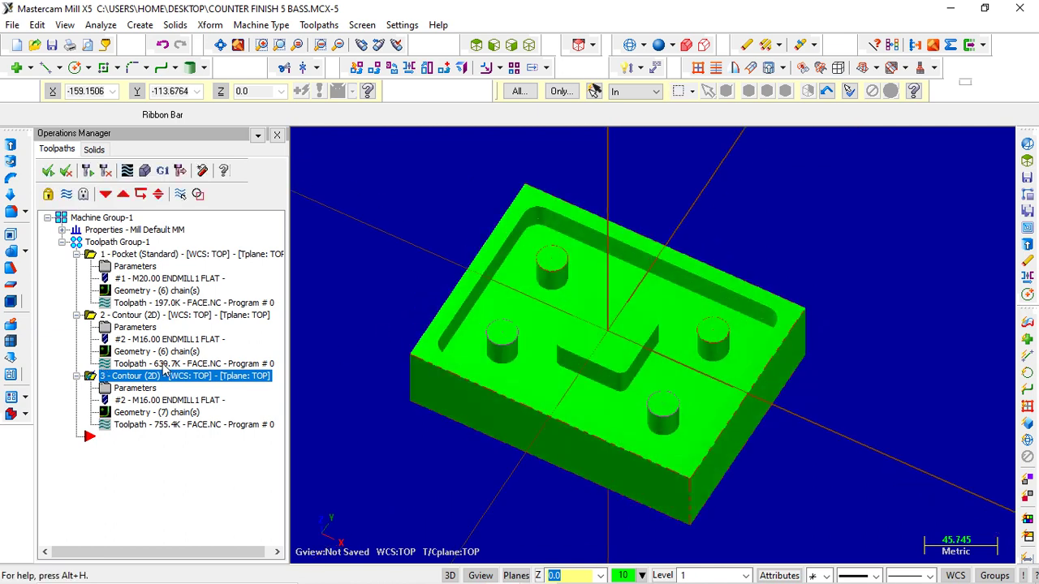
Step: Select the pocket and contour 2 operations, then orbit from top into a 3-D view
click(91, 255)
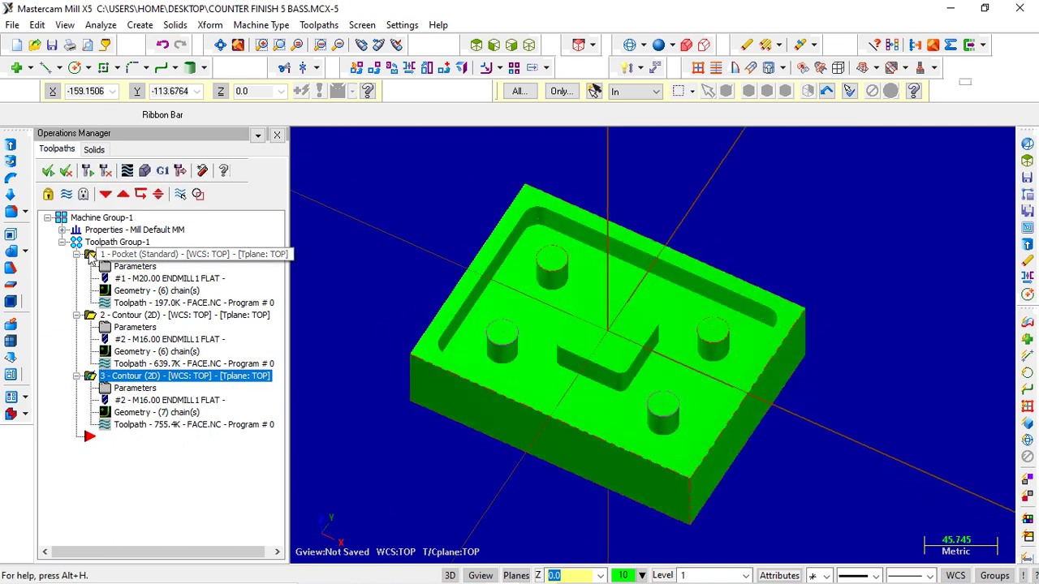
click(94, 316)
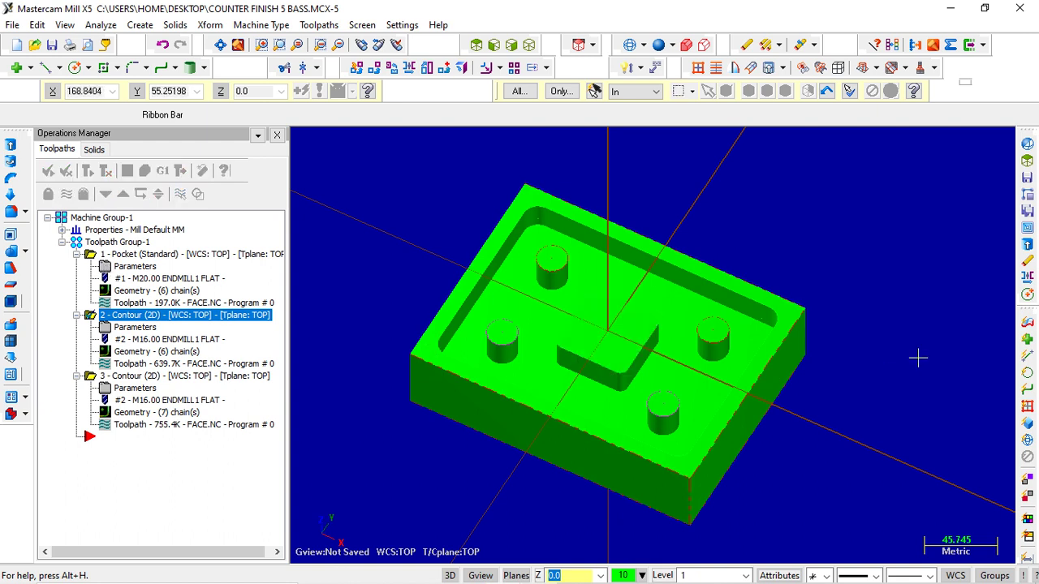
right_click(804, 221)
click(841, 345)
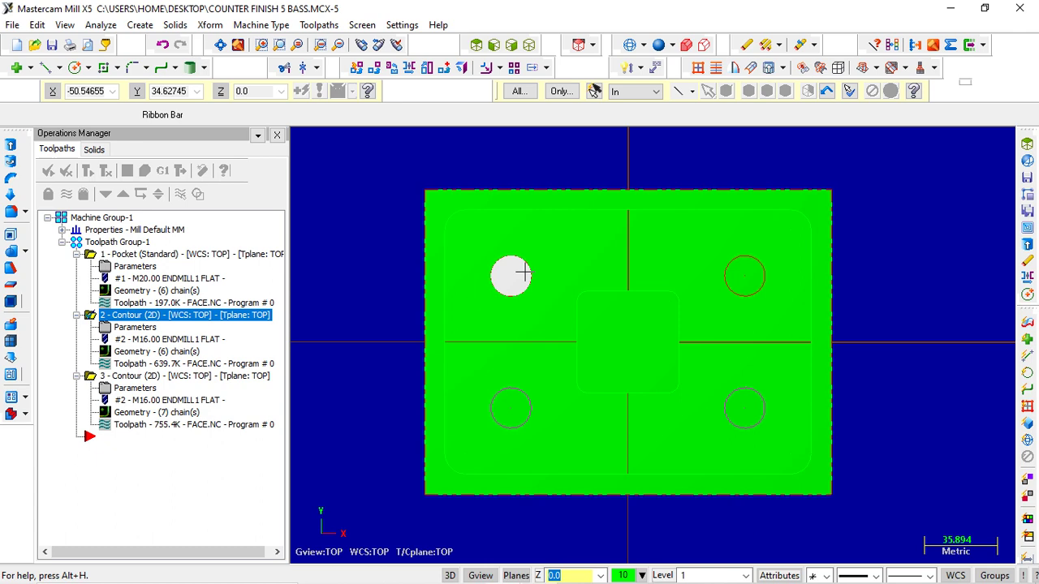
middle_drag(512, 270, 510, 259)
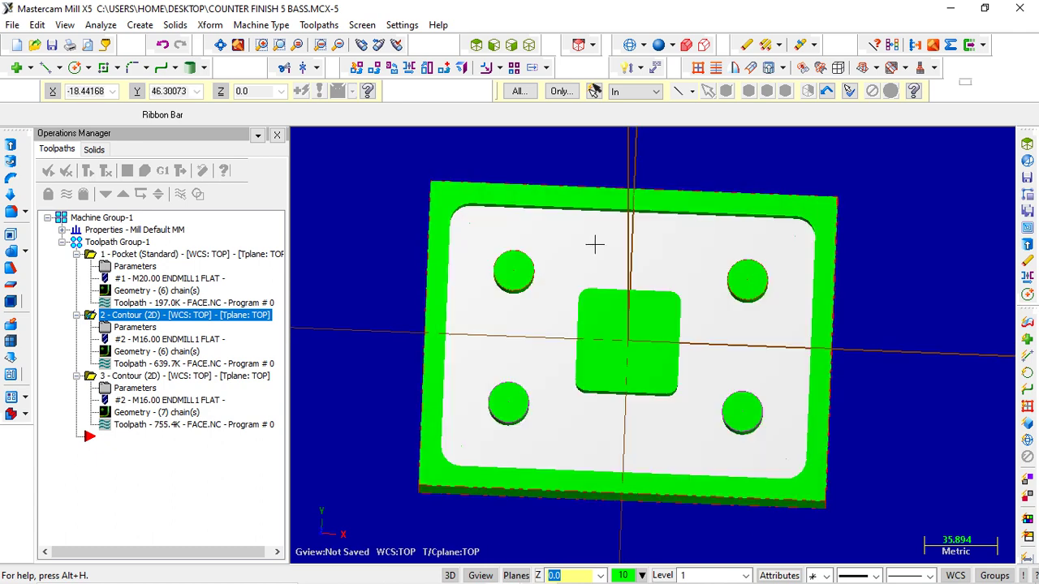
mouse_move(579, 243)
middle_down()
mouse_move(578, 325)
mouse_move(390, 258)
middle_up()
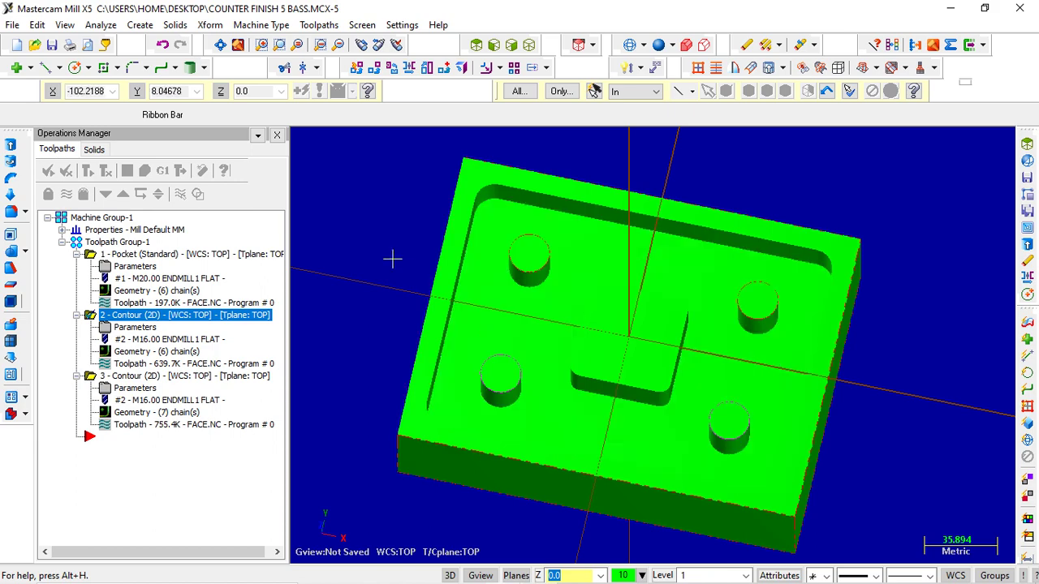
Step: Return to the top view, then tilt and zoom to inspect the pocket and side walls
right_click(345, 199)
click(397, 331)
middle_drag(516, 362, 564, 380)
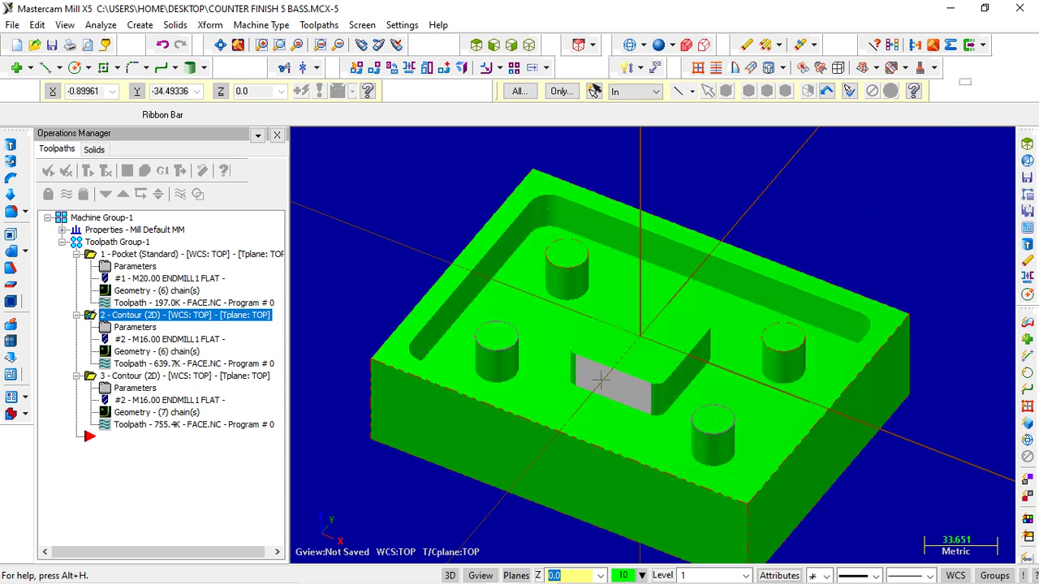
scroll(592, 349, up, 1)
scroll(568, 319, up, 2)
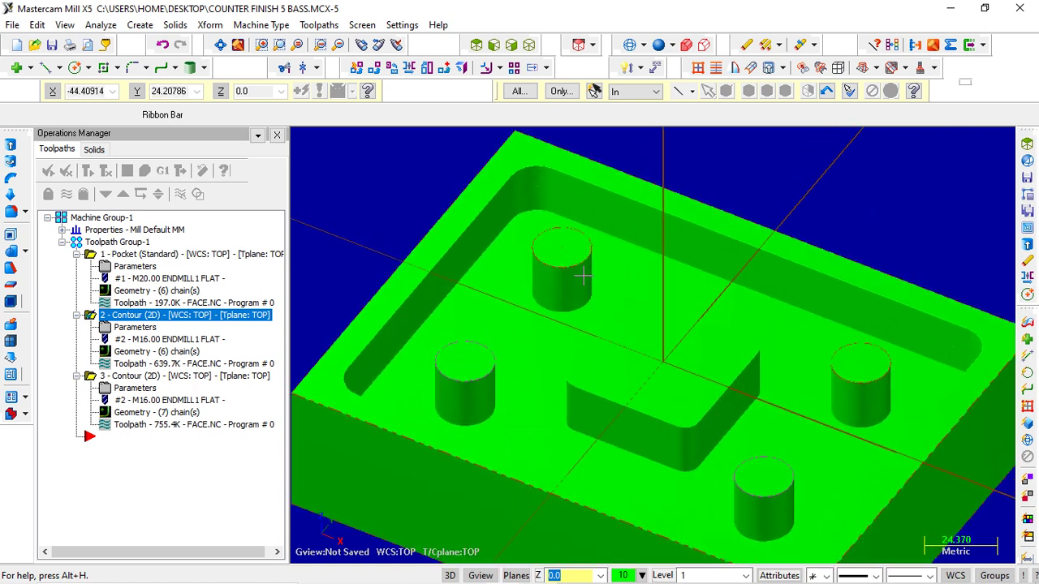
scroll(520, 166, down, 1)
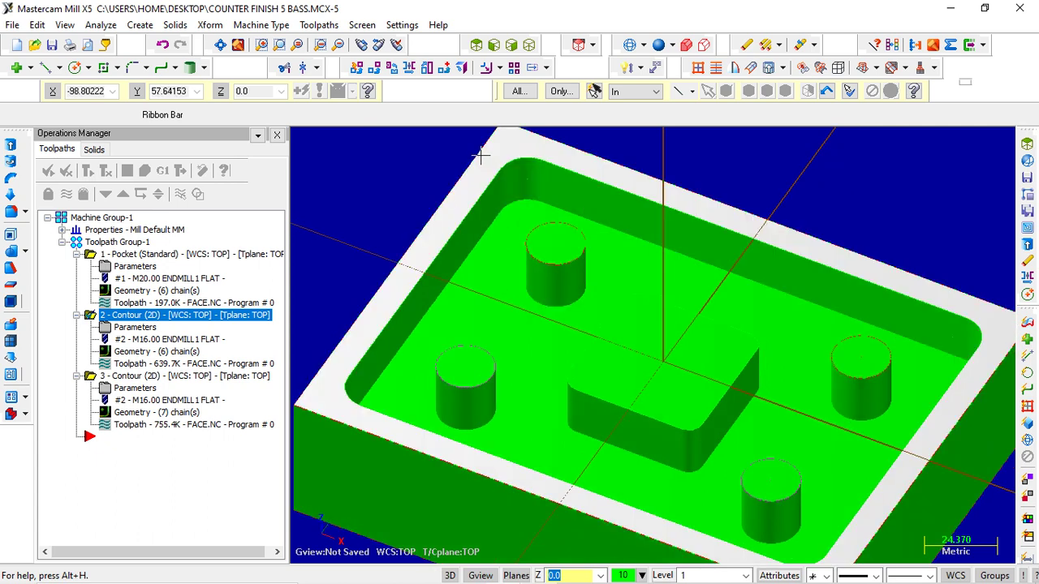
scroll(487, 163, down, 1)
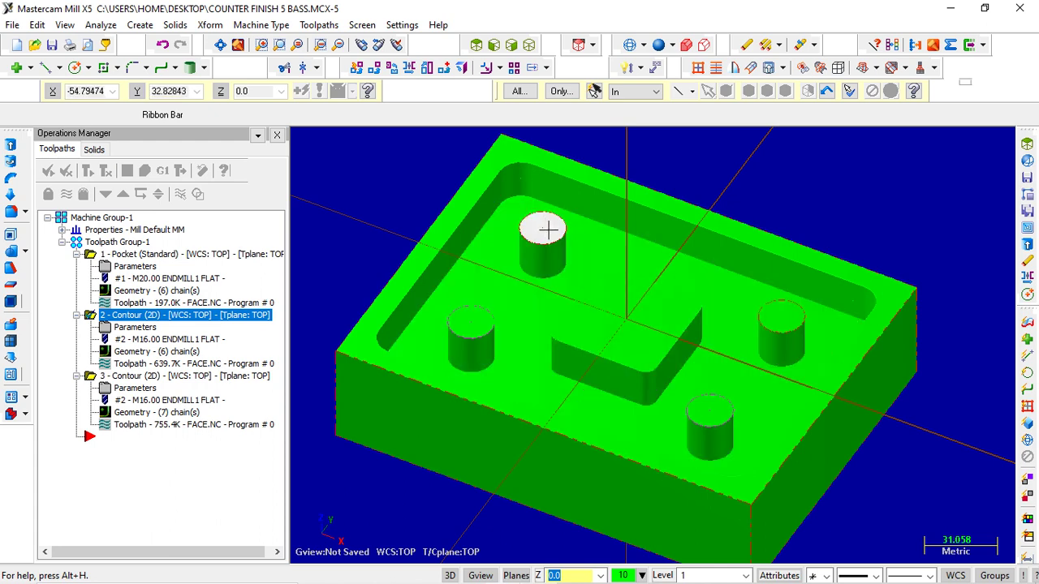
Step: Show contour operation 2's linking parameters, with depth -20.0
middle_drag(556, 229, 597, 322)
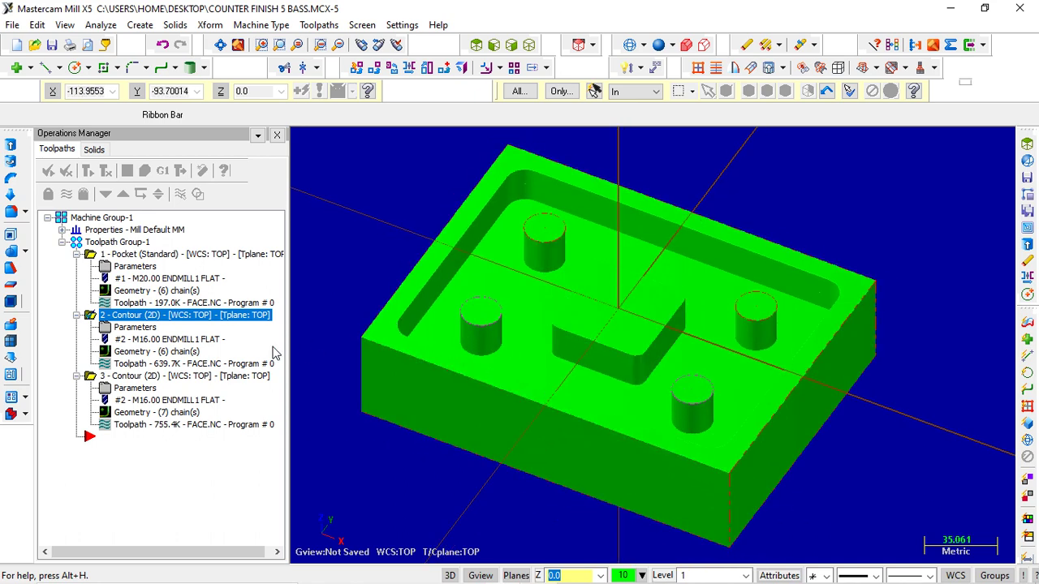
click(136, 336)
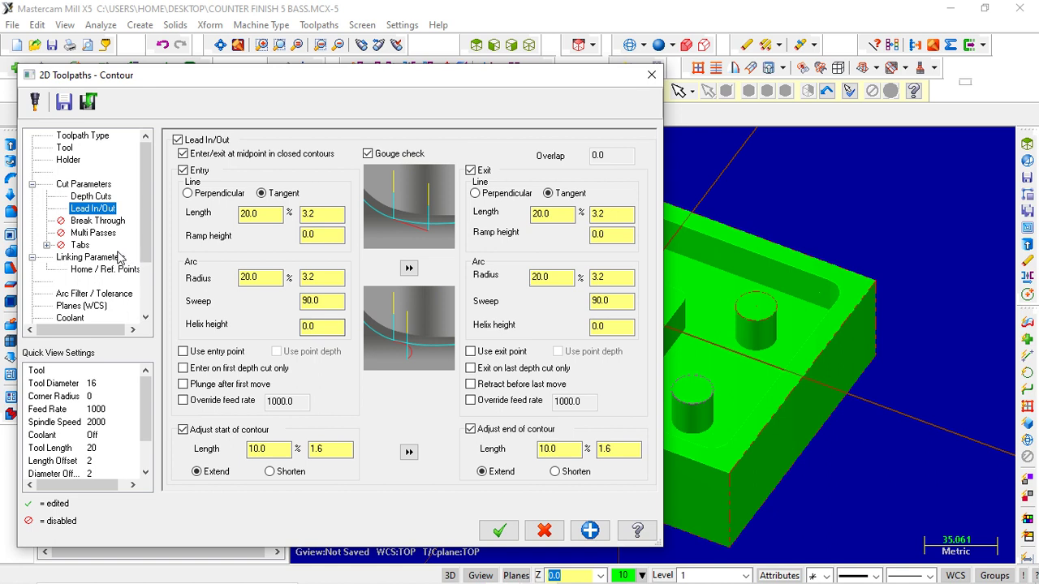
click(118, 260)
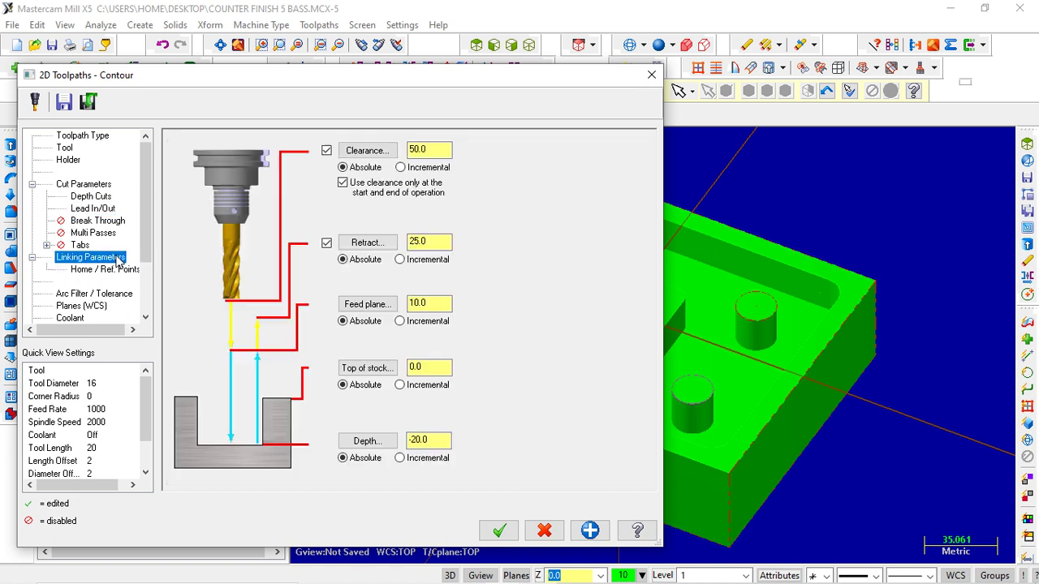
Step: Keep the contour depth at -20.0, close its settings, and select the pocket operation
double_click(408, 440)
click(499, 531)
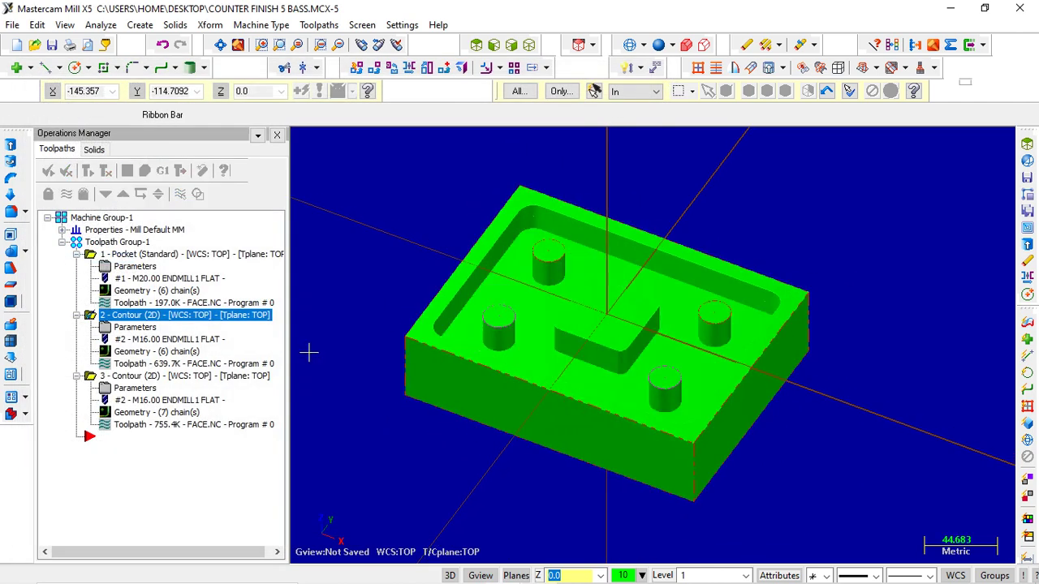
click(94, 256)
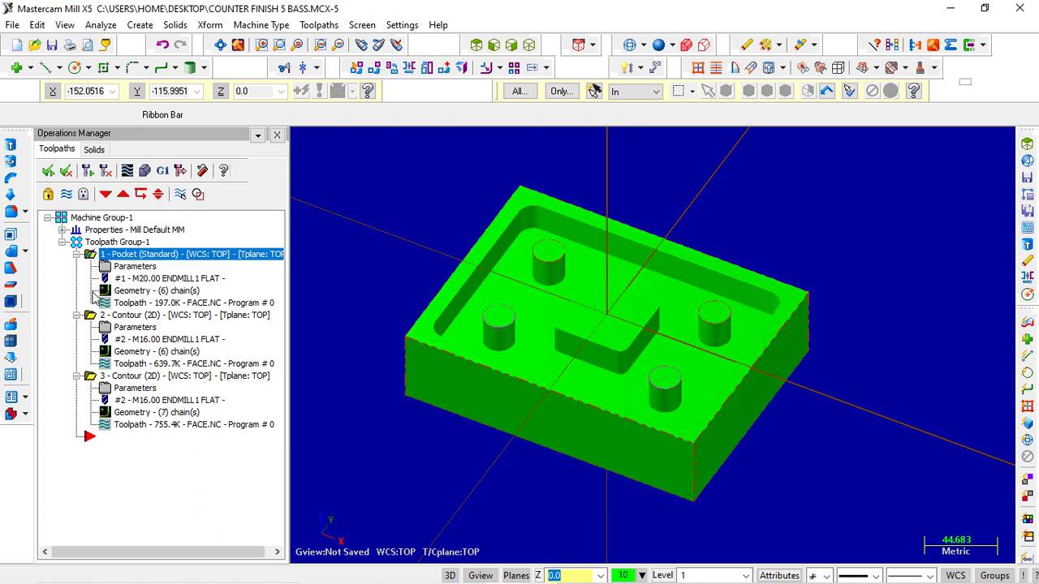
click(92, 316)
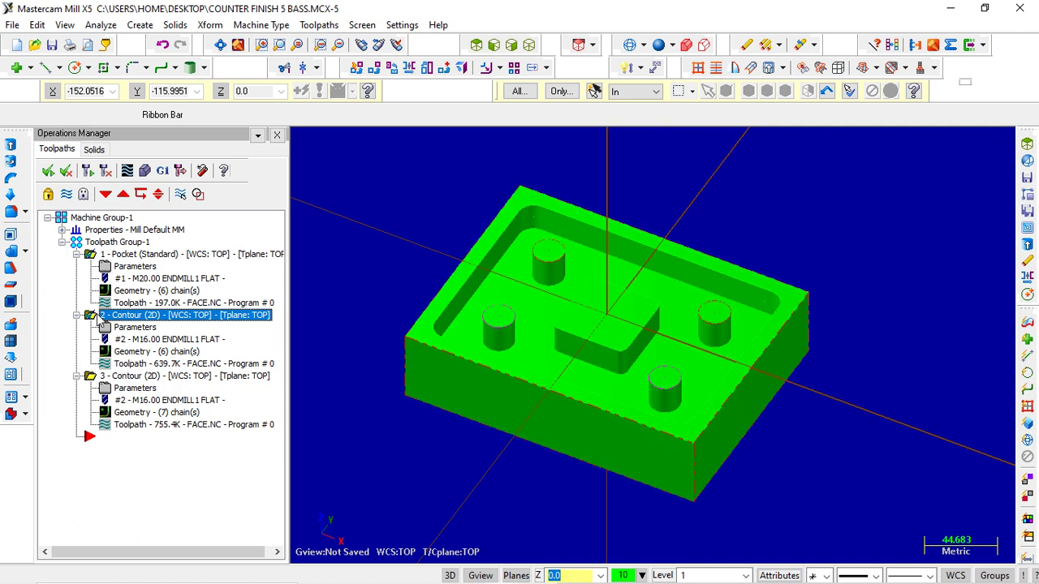
click(144, 171)
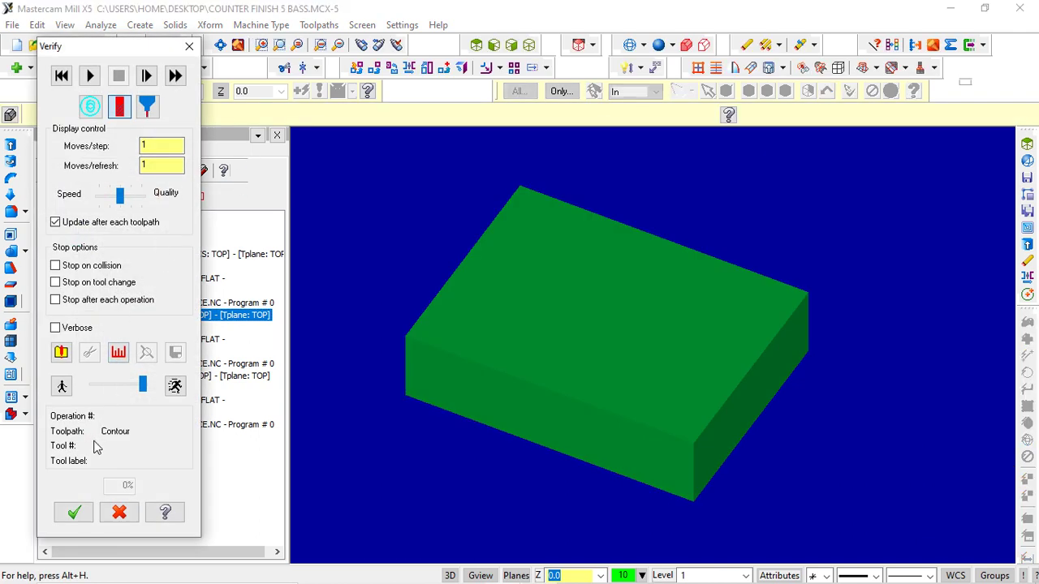
click(90, 75)
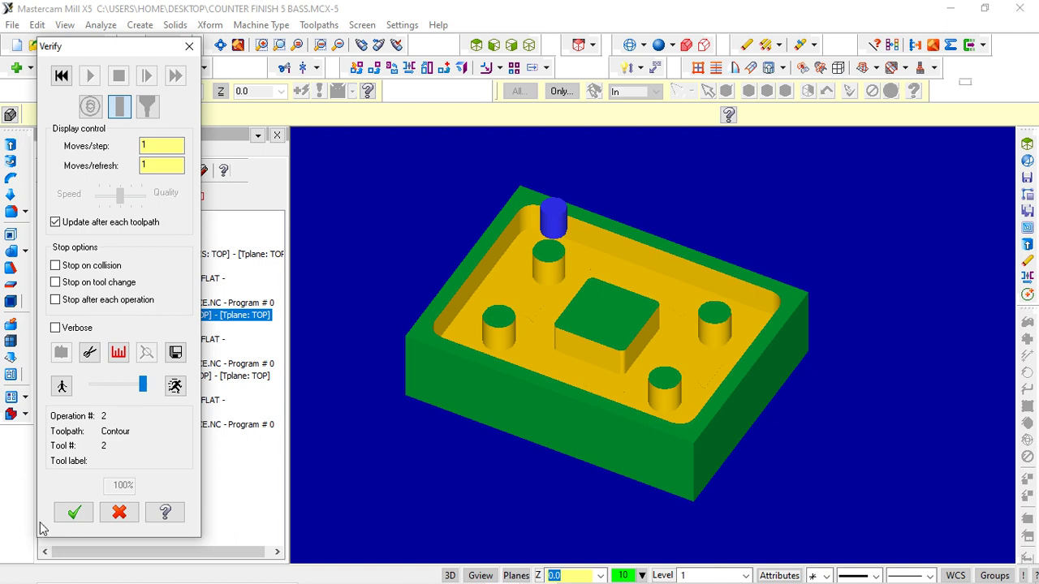
click(77, 514)
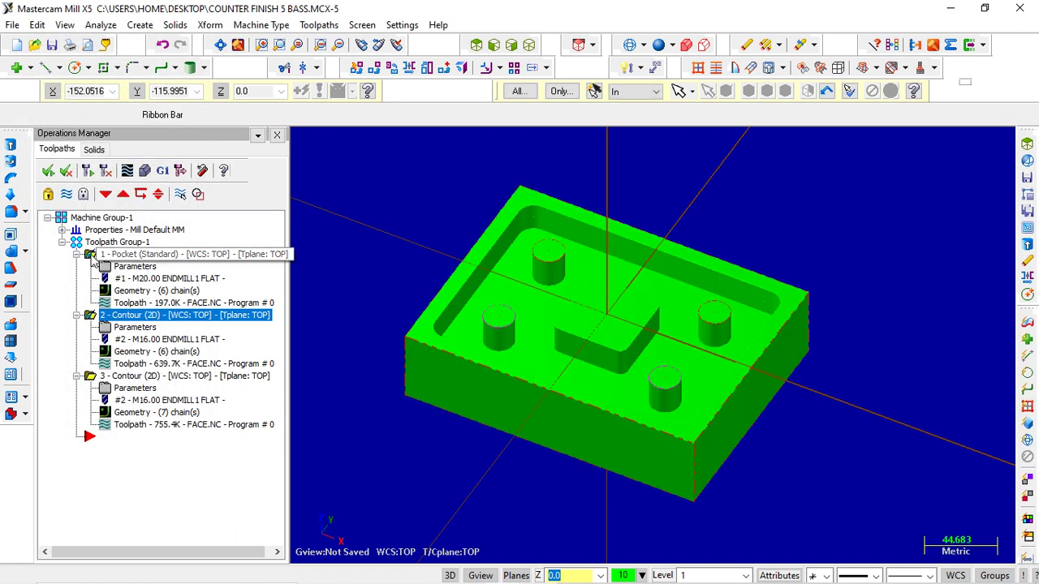
Step: Copy pocket operation 1 and paste it at the end of the list as operation 4
click(101, 257)
right_click(101, 257)
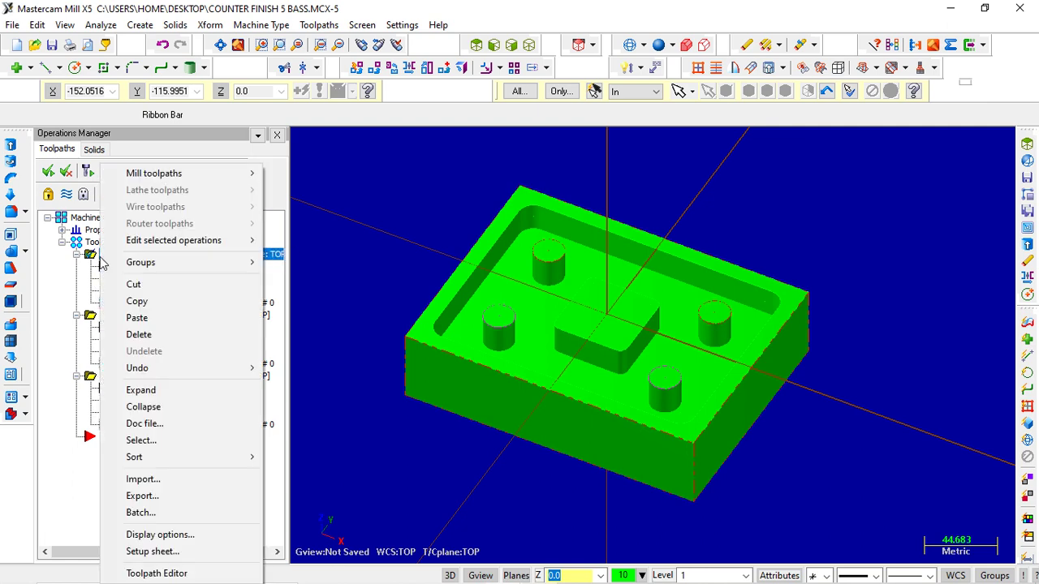
click(150, 303)
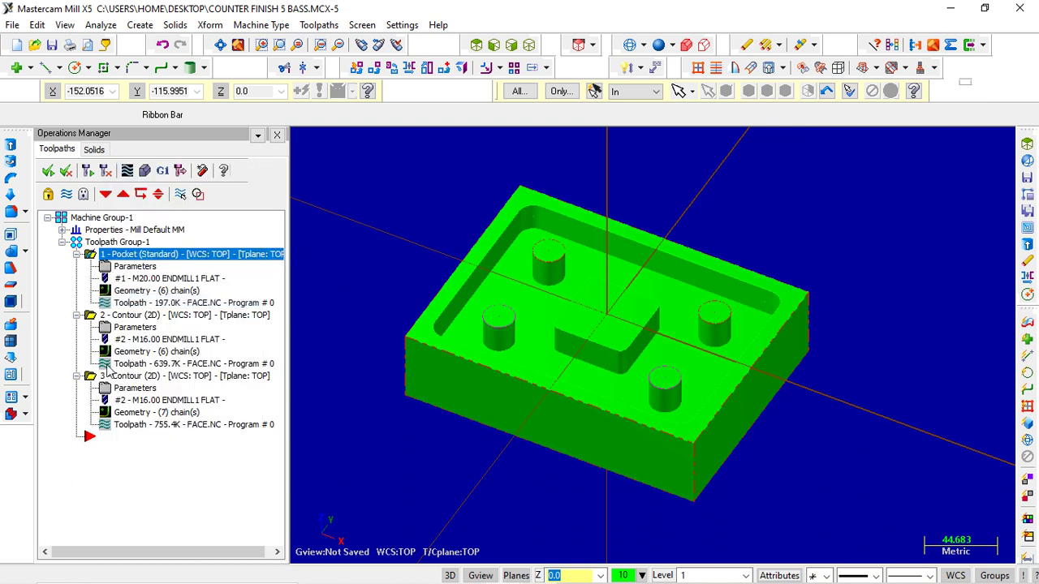
click(106, 443)
right_click(106, 442)
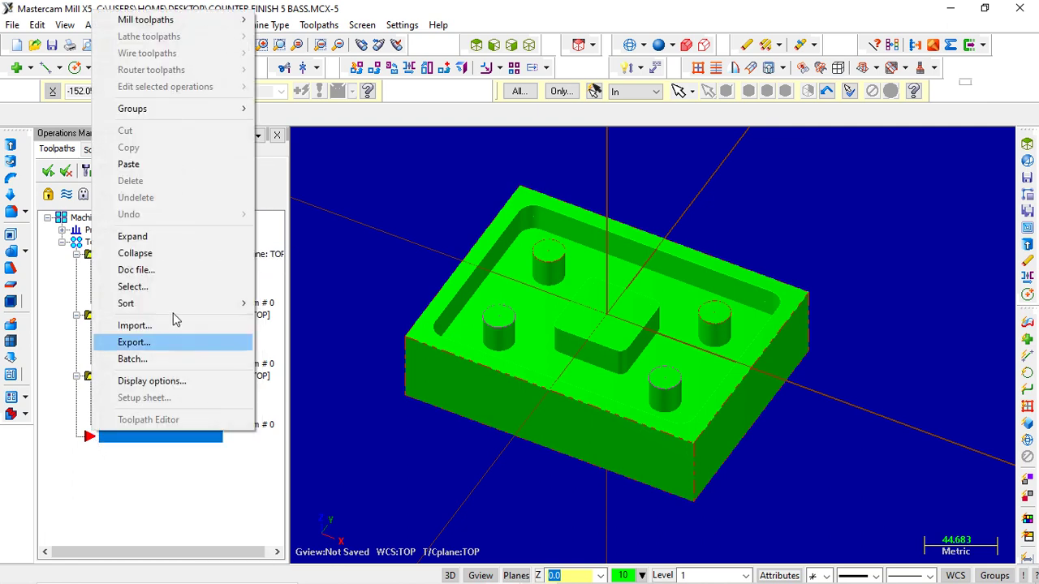
click(195, 165)
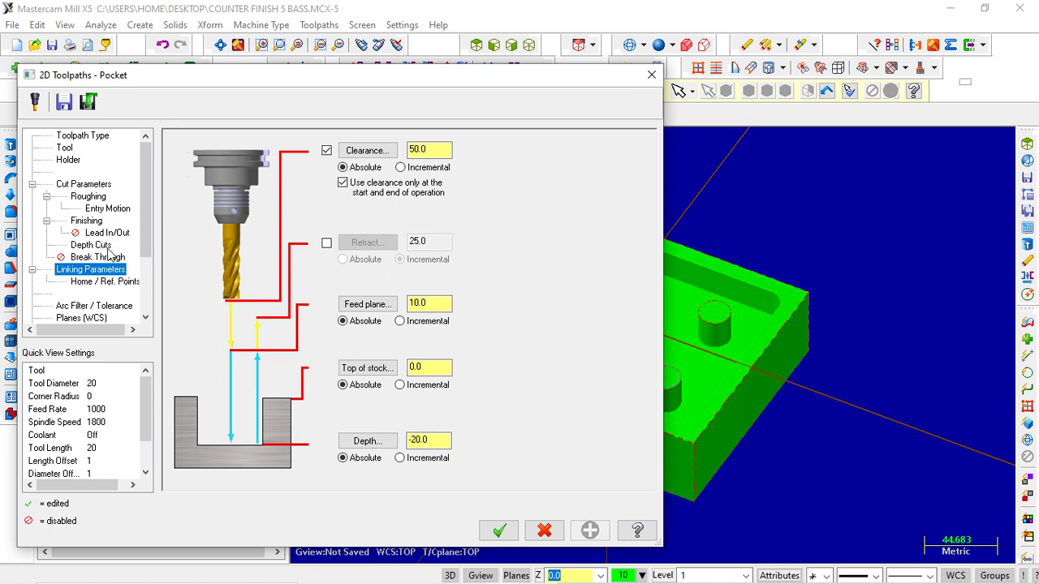
Step: Give operation 4 depth cuts (0.2 rough step, 0.1 finish step) and top of stock -19.8
click(104, 235)
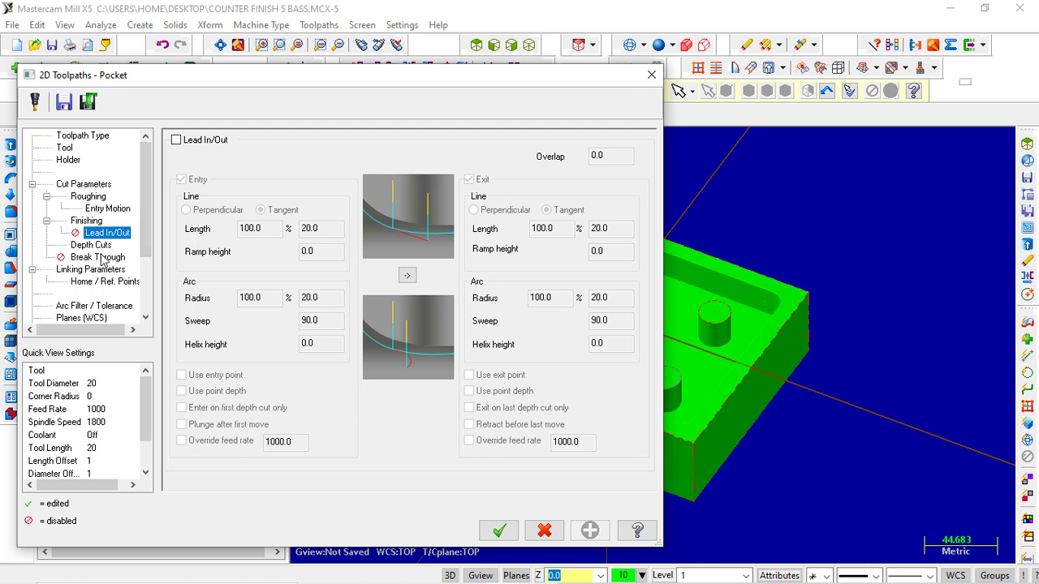
click(101, 245)
drag(317, 179, 268, 190)
text(0.2)
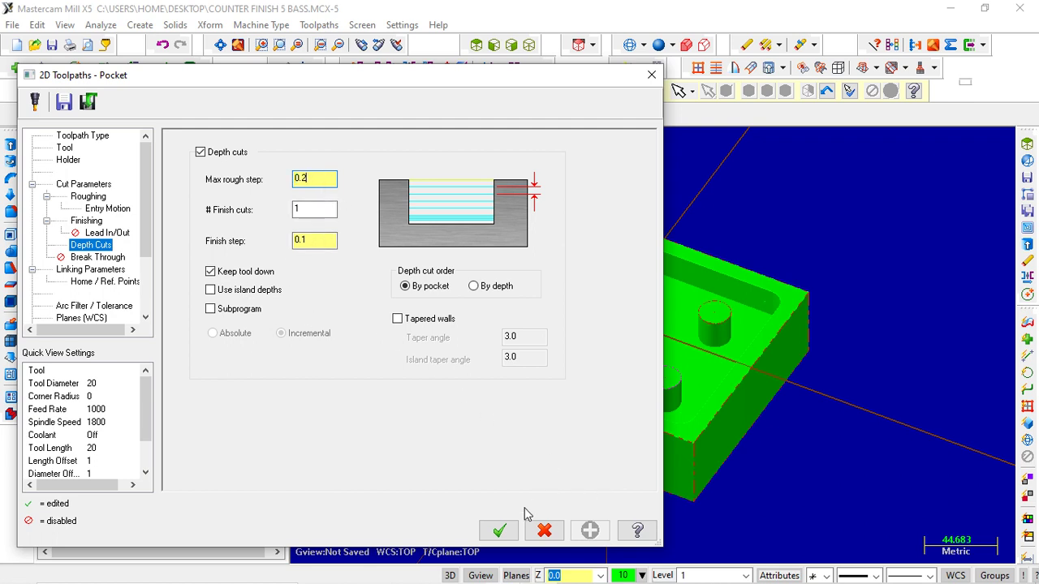
click(91, 269)
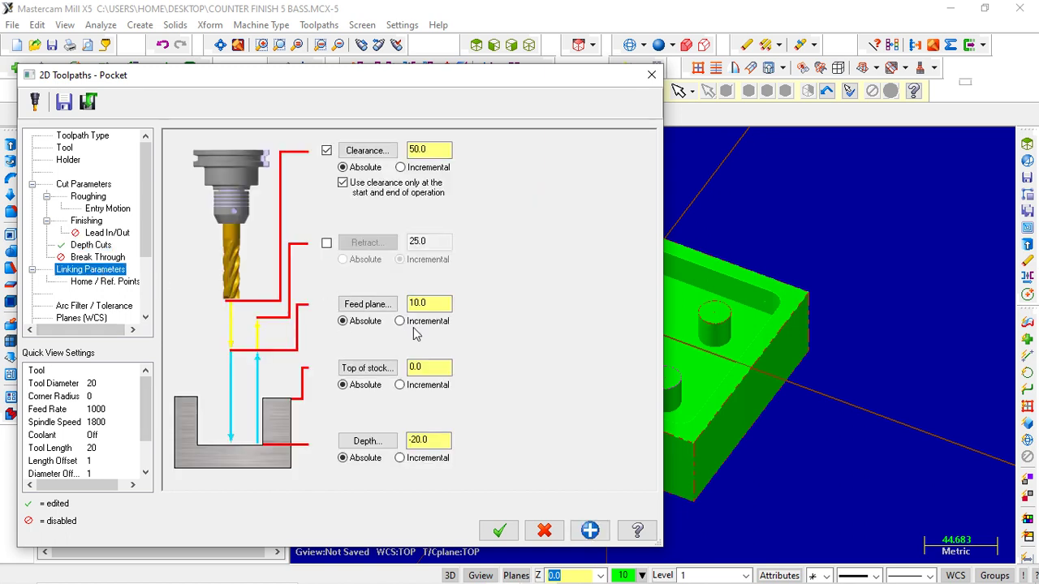
drag(438, 366, 380, 370)
text(198)
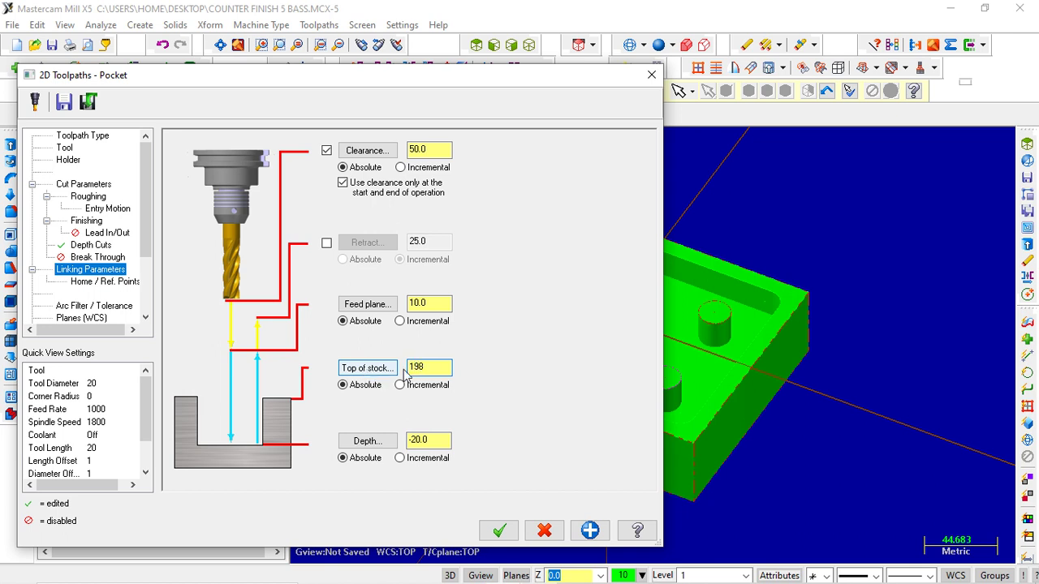
double_click(409, 368)
text(-19.8)
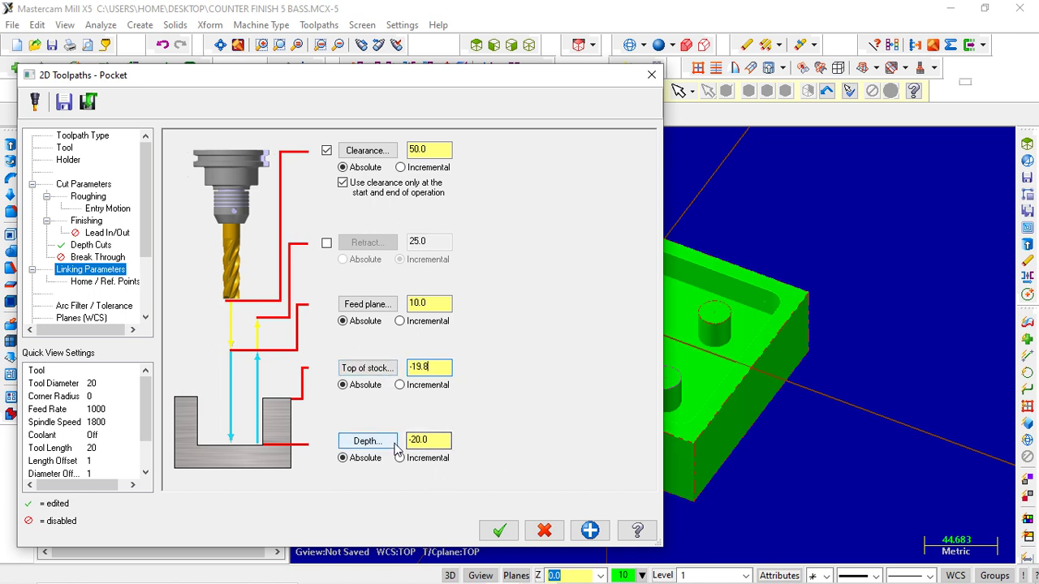
click(498, 530)
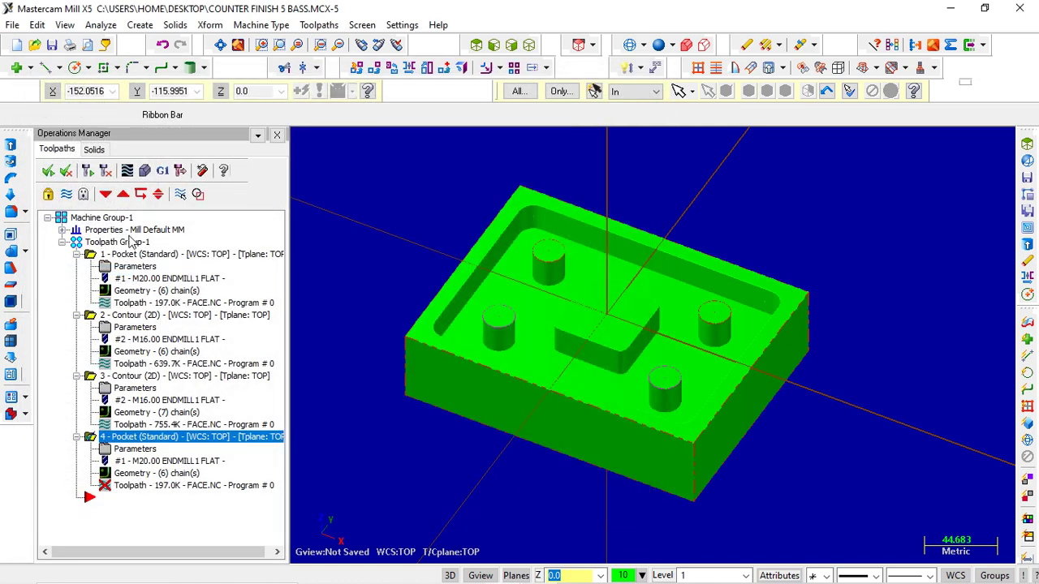
Step: Regenerate operation 4's pocket toolpath, now reading 9.6K
click(87, 177)
scroll(543, 296, up, 2)
scroll(543, 295, up, 2)
scroll(543, 296, down, 1)
scroll(633, 321, down, 2)
scroll(714, 341, down, 2)
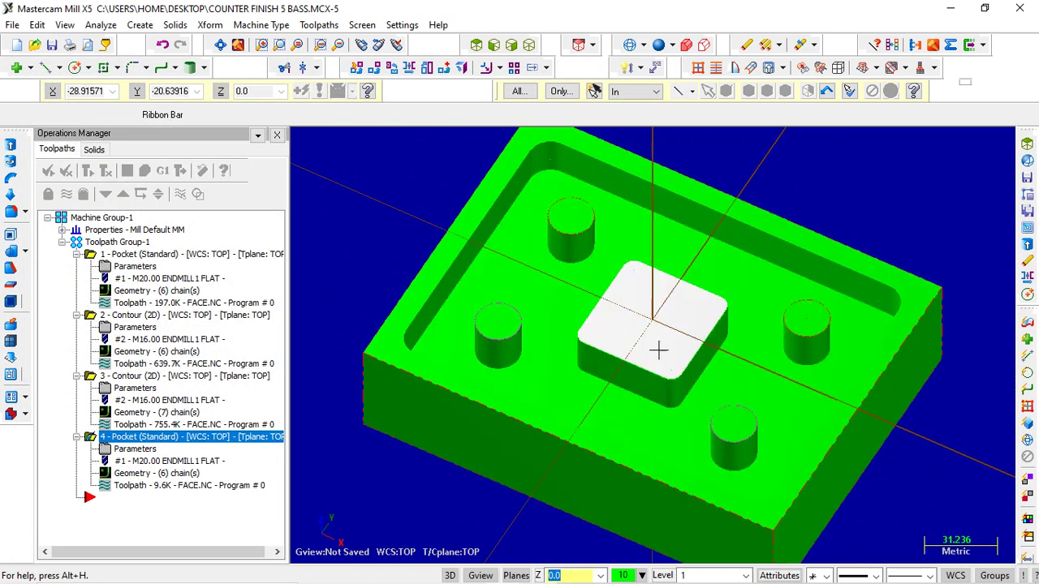
Step: Switch the part to wireframe with Alt+S and zoom to fit the part and toolpaths
key(alt+s)
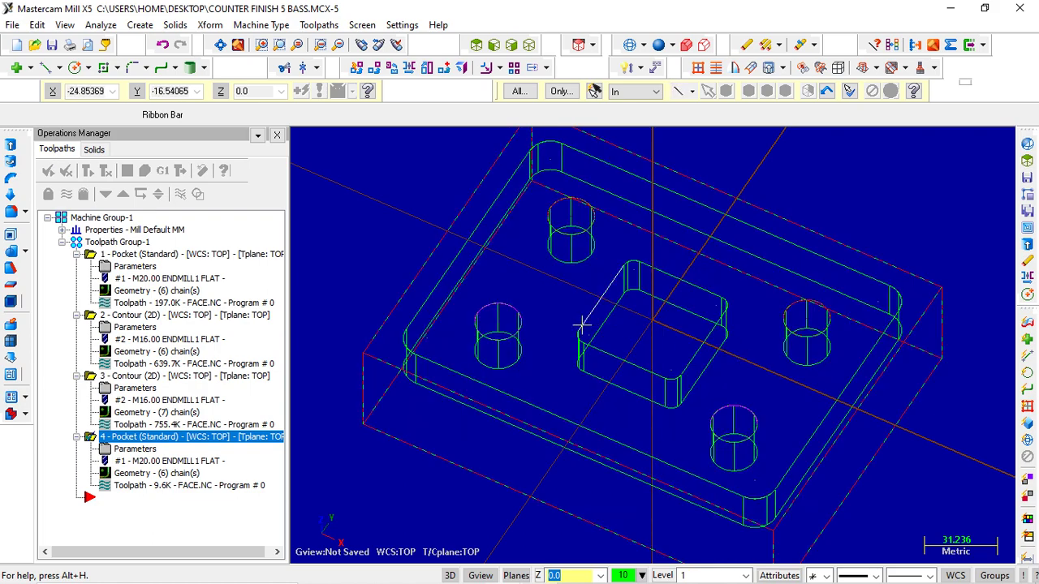
scroll(573, 332, up, 1)
scroll(527, 338, up, 3)
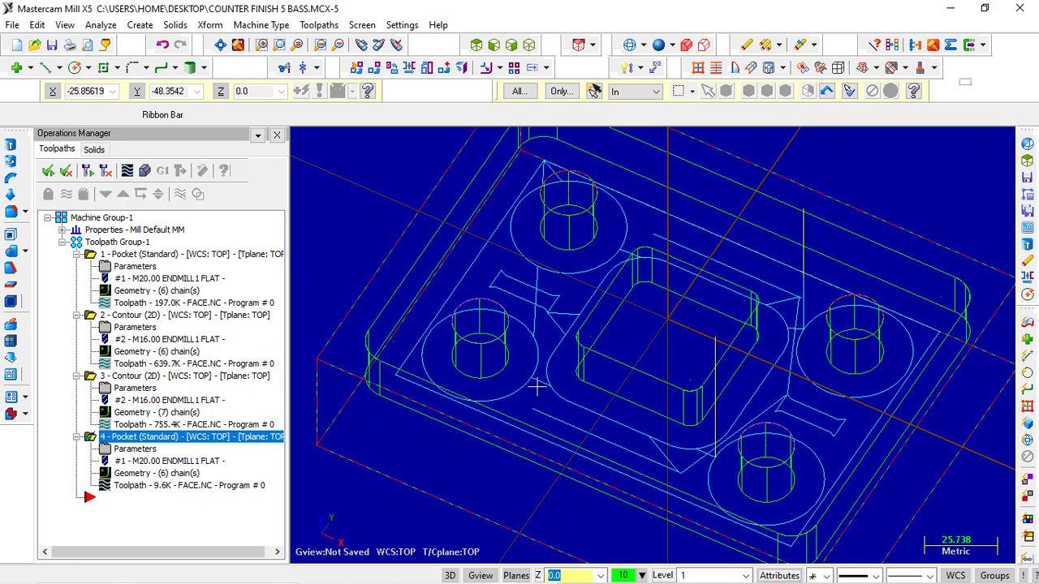
scroll(527, 339, down, 1)
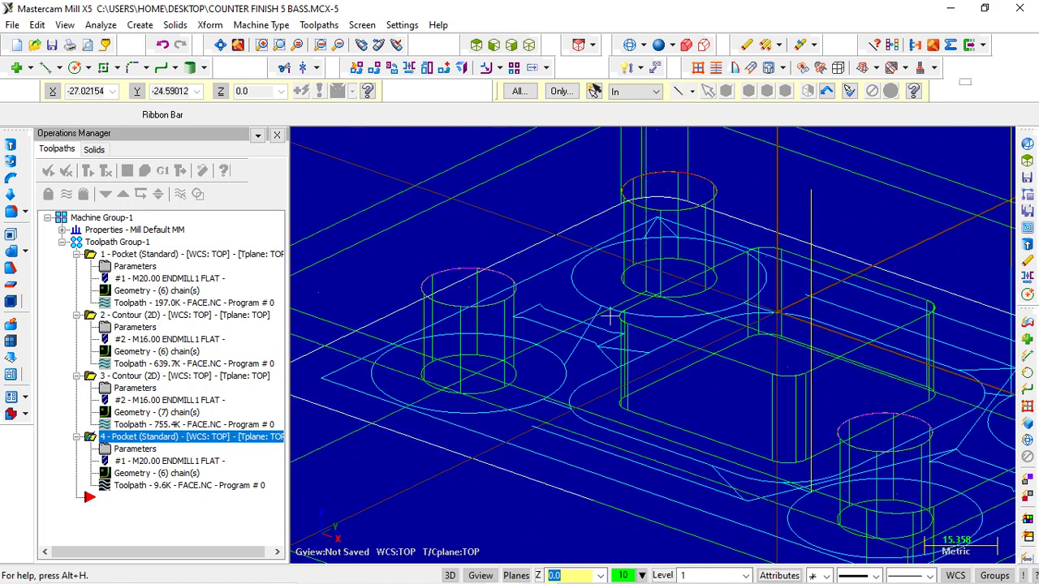
scroll(617, 406, down, 1)
scroll(704, 490, down, 1)
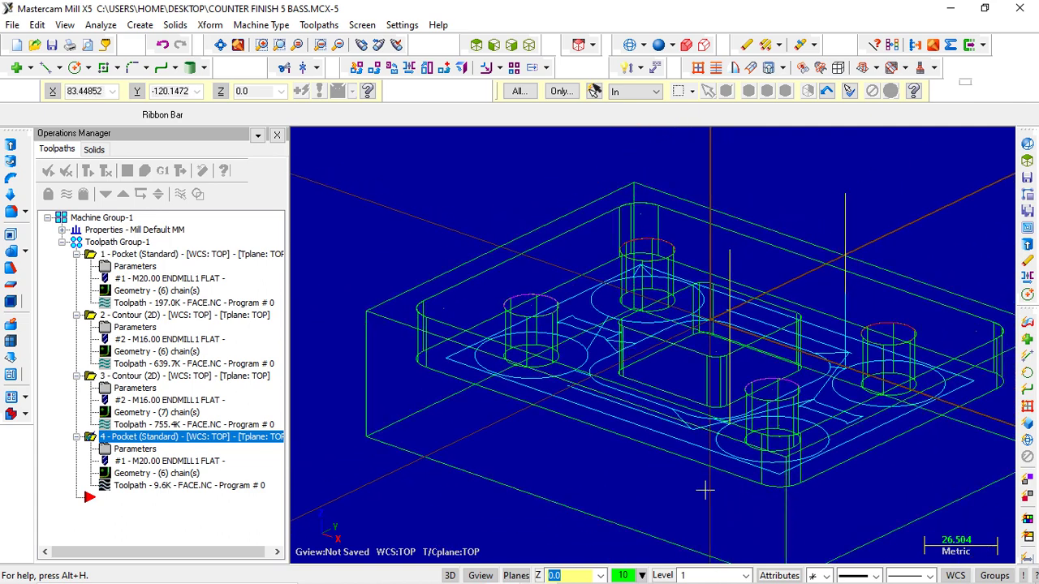
Step: Make operation 4's pocket leave 0.5 stock on walls and 0.0 on floors
click(144, 438)
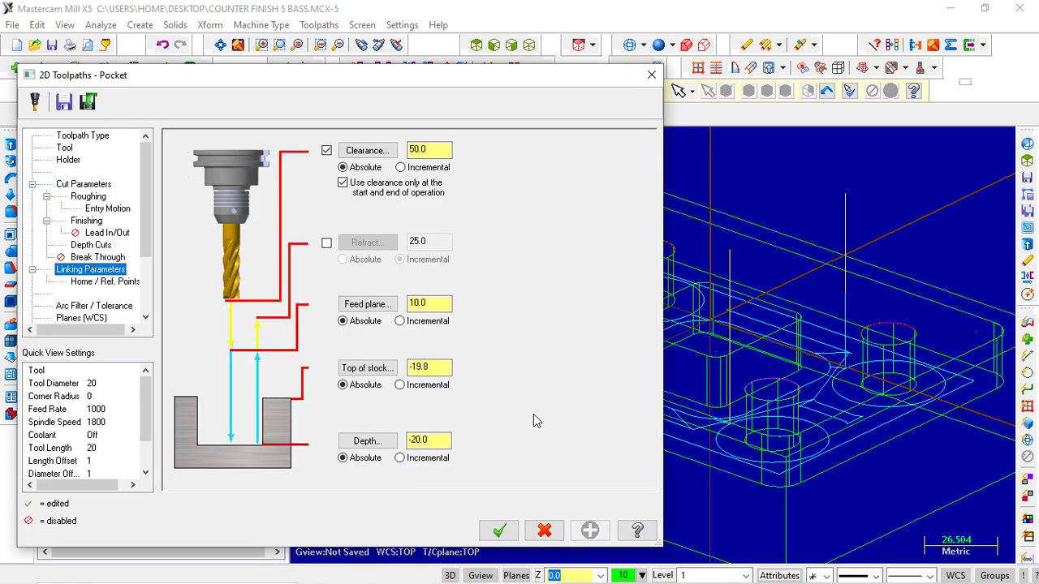
click(83, 185)
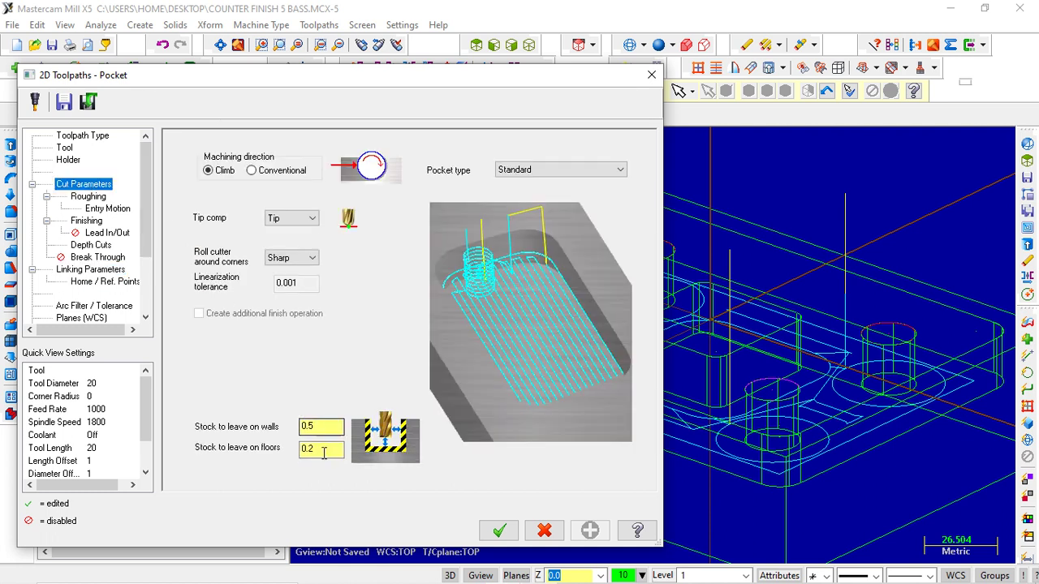
mouse_move(323, 431)
mouse_down()
mouse_move(297, 430)
mouse_move(288, 454)
mouse_up()
text(0)
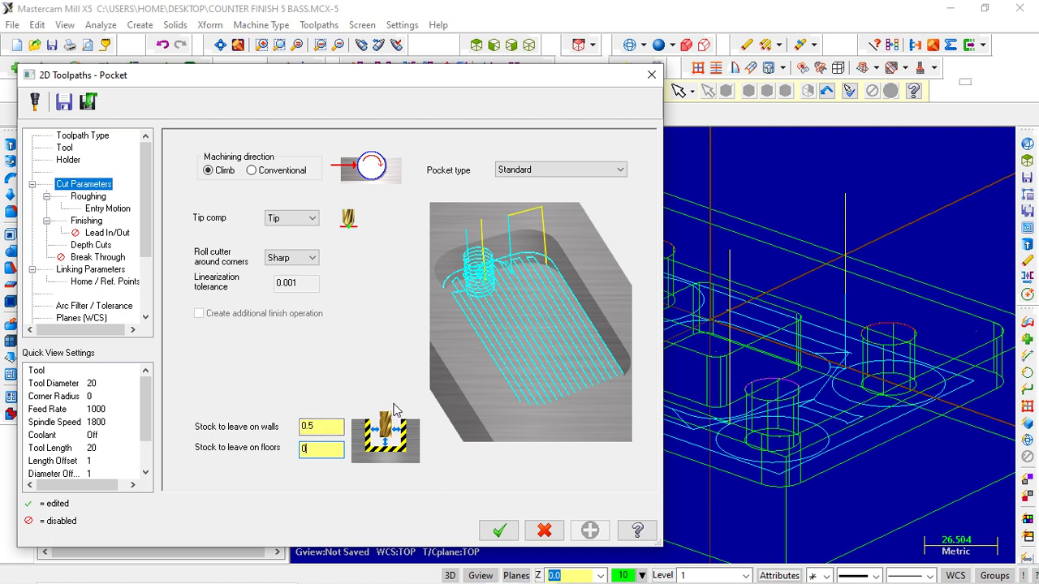
drag(325, 426, 288, 428)
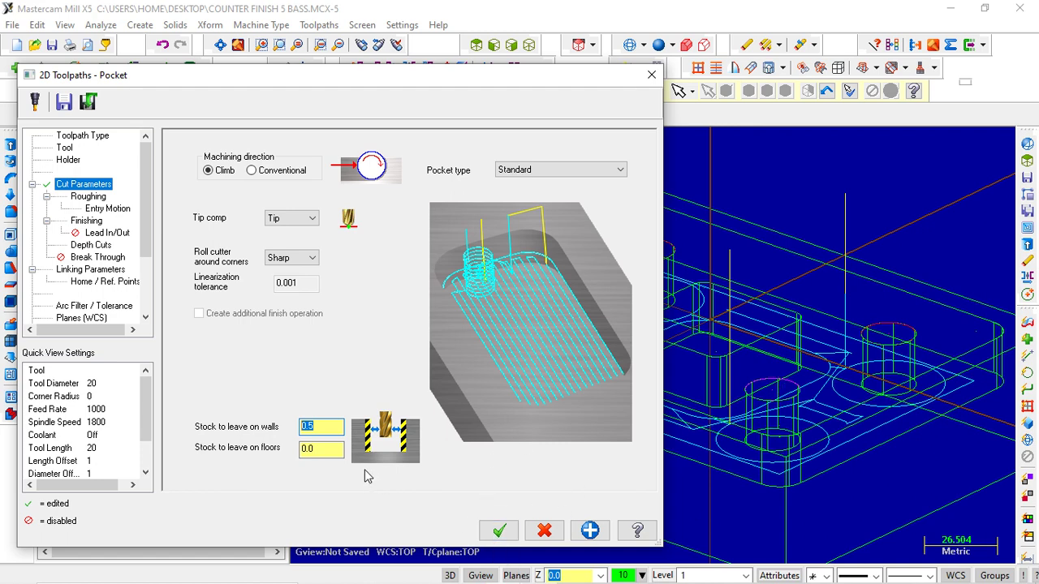
click(497, 529)
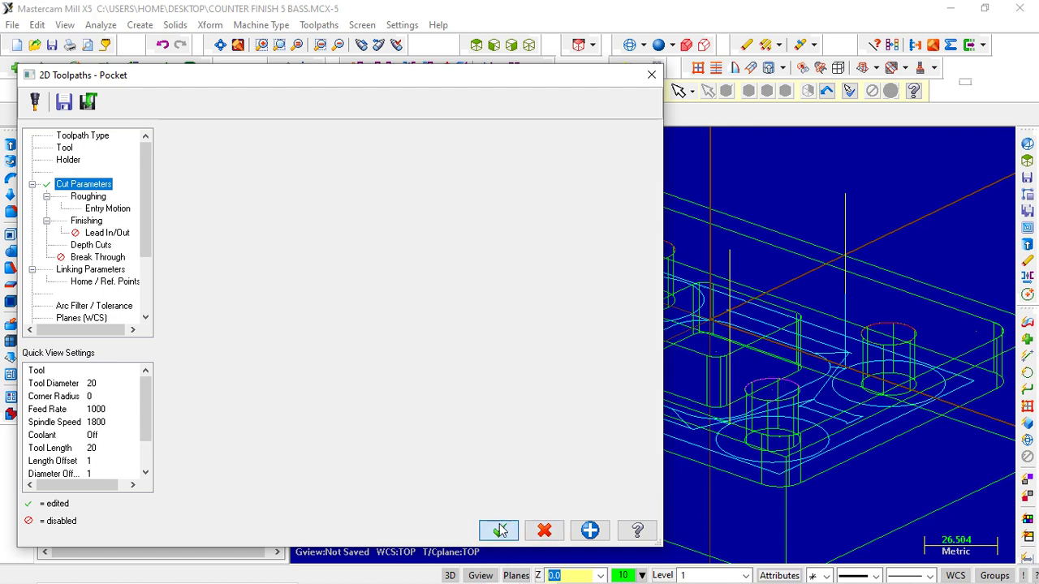
Step: Regenerate the floor-finish pocket toolpath to 18.9K and zoom in on it
click(88, 170)
scroll(542, 420, down, 1)
scroll(540, 381, down, 1)
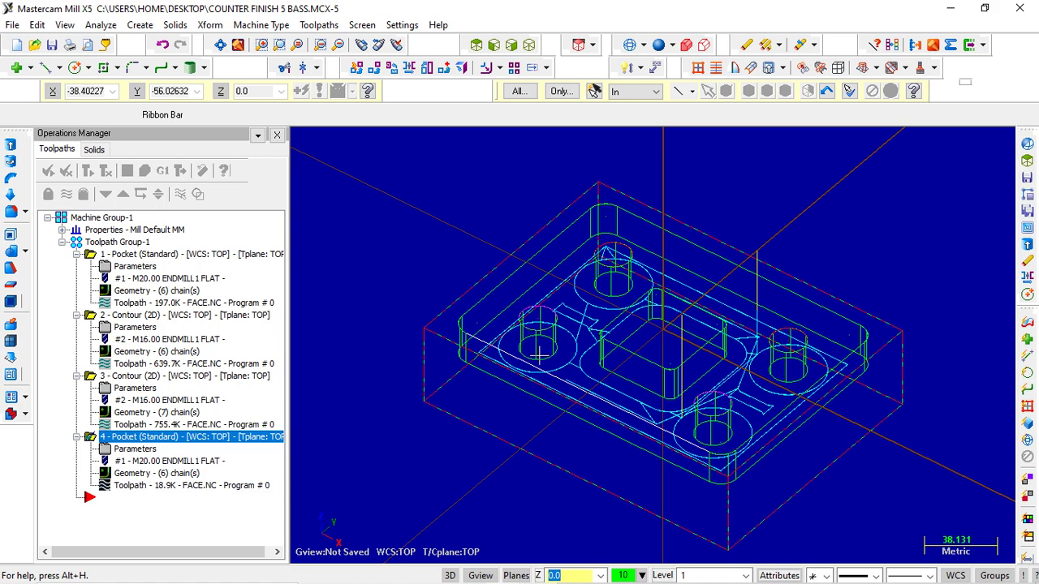
scroll(540, 355, up, 1)
scroll(548, 360, up, 1)
scroll(557, 365, up, 1)
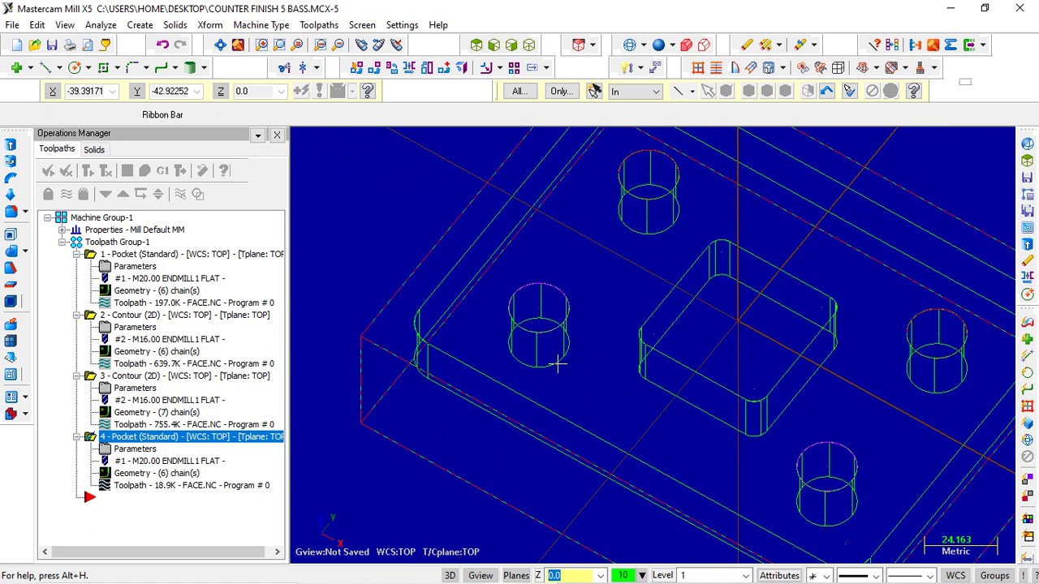
scroll(568, 345, down, 1)
scroll(581, 329, down, 1)
scroll(581, 329, up, 1)
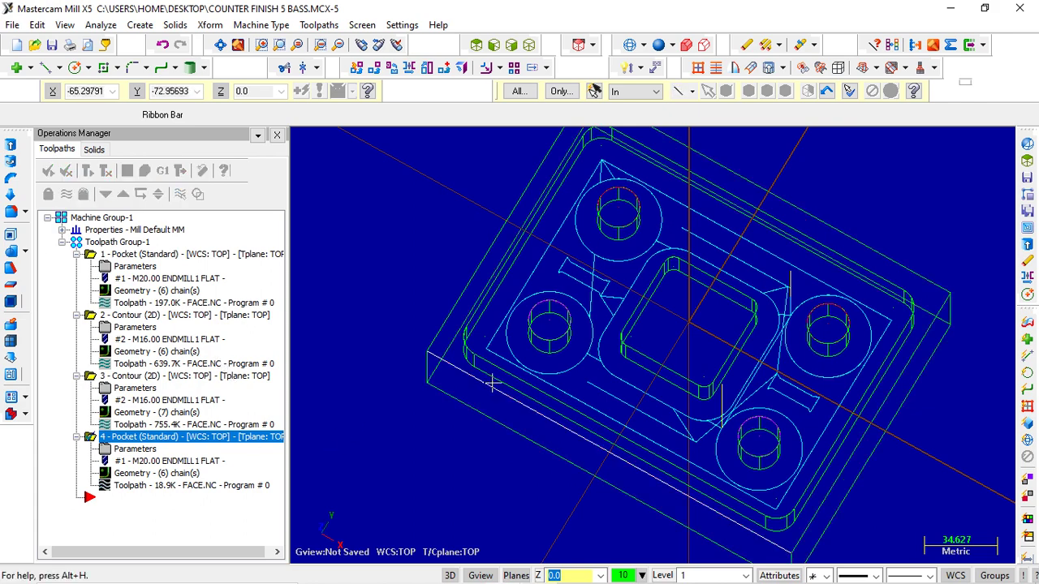
scroll(552, 324, up, 2)
scroll(553, 324, down, 2)
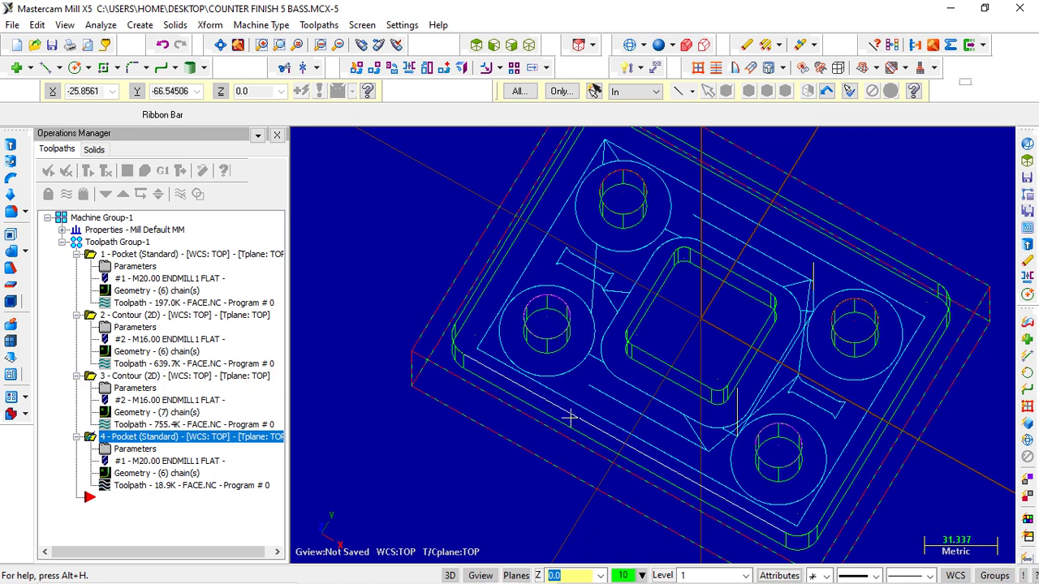
Step: Orbit and zoom to inspect the cyan pocket passes from an isometric angle
mouse_move(548, 317)
middle_down()
mouse_move(538, 371)
mouse_move(516, 335)
middle_up()
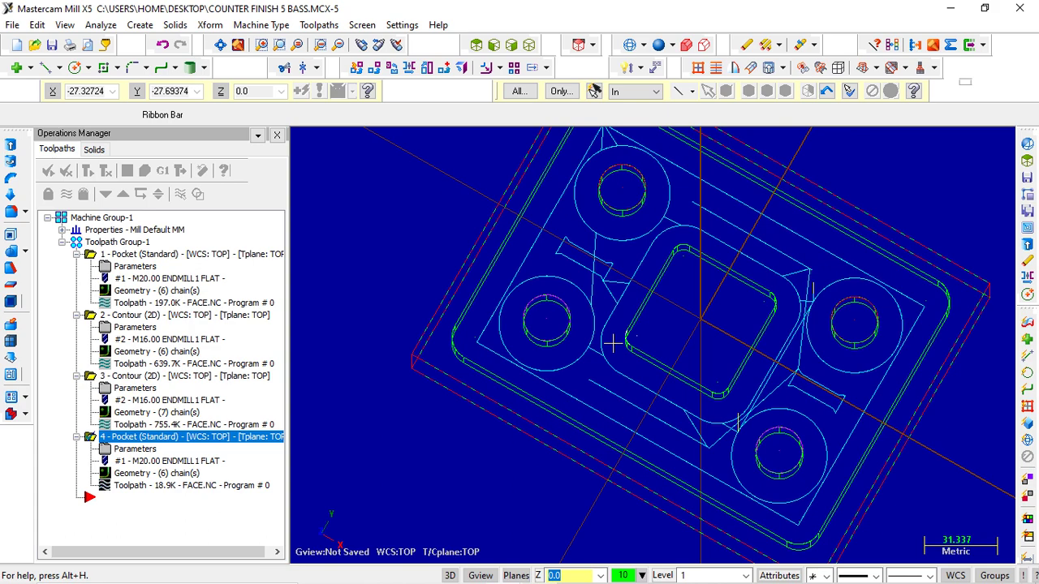
scroll(643, 333, down, 2)
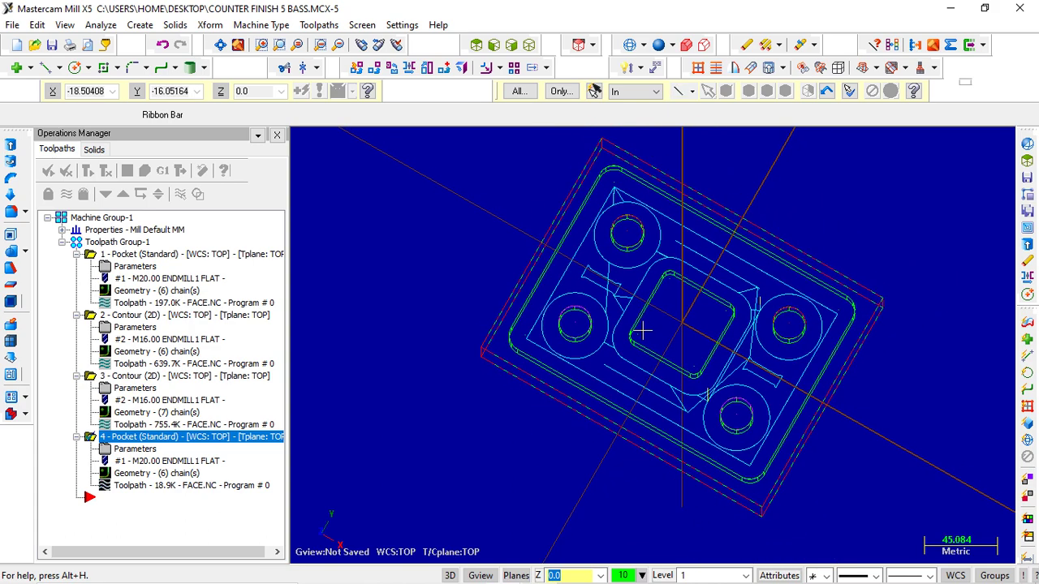
middle_drag(637, 281, 395, 382)
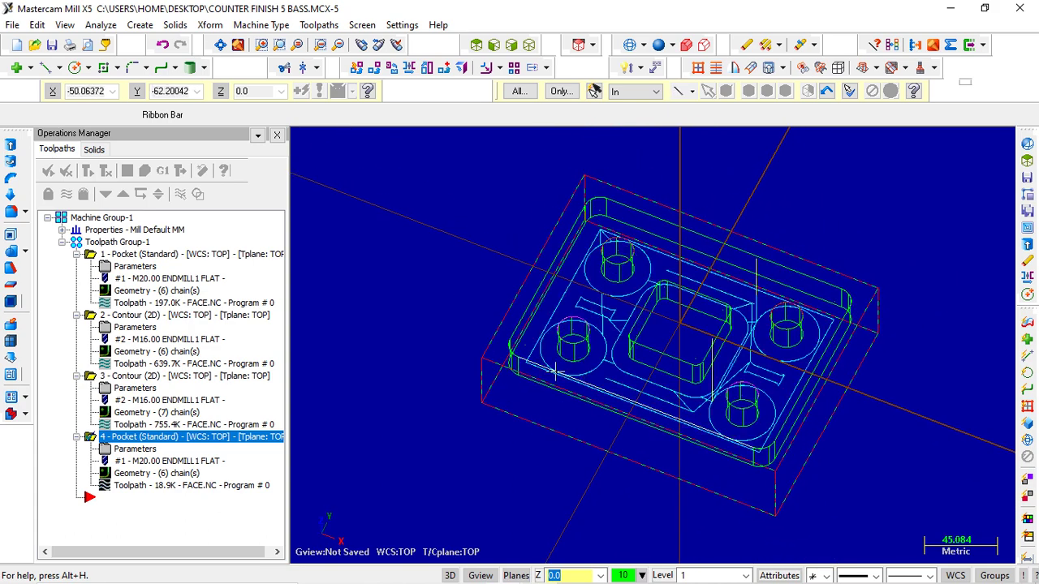
scroll(586, 344, up, 2)
mouse_move(618, 336)
middle_down()
mouse_move(646, 304)
mouse_move(626, 348)
mouse_move(574, 363)
middle_up()
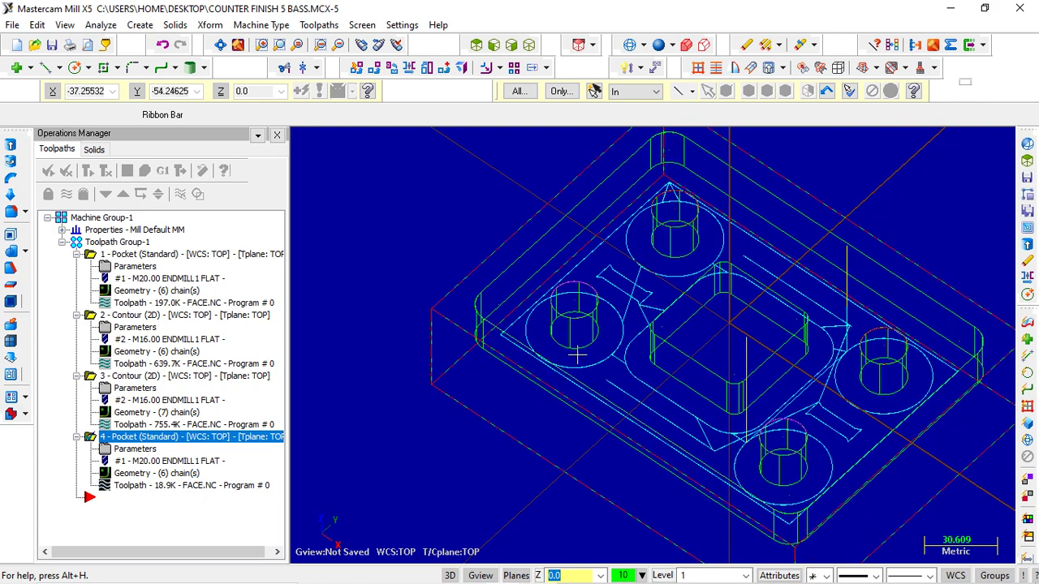
scroll(580, 350, up, 3)
scroll(549, 287, down, 2)
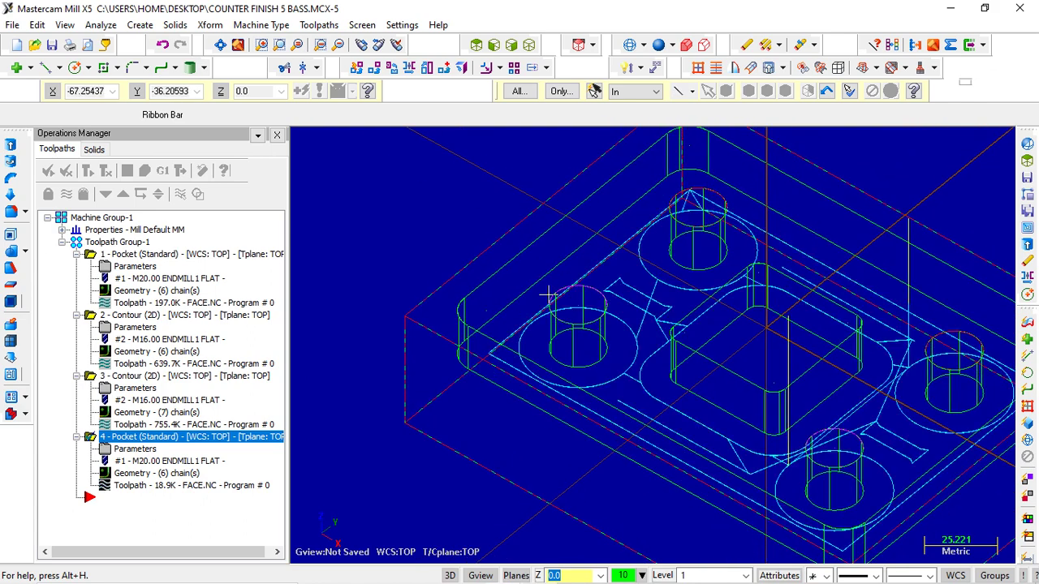
scroll(519, 373, up, 1)
scroll(492, 362, down, 1)
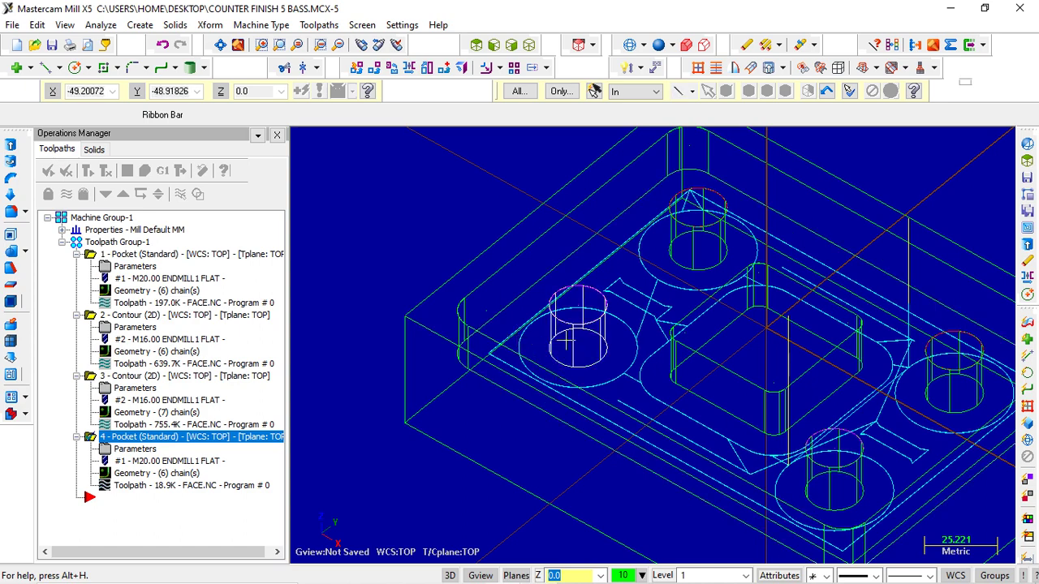
scroll(544, 304, down, 1)
scroll(542, 299, down, 1)
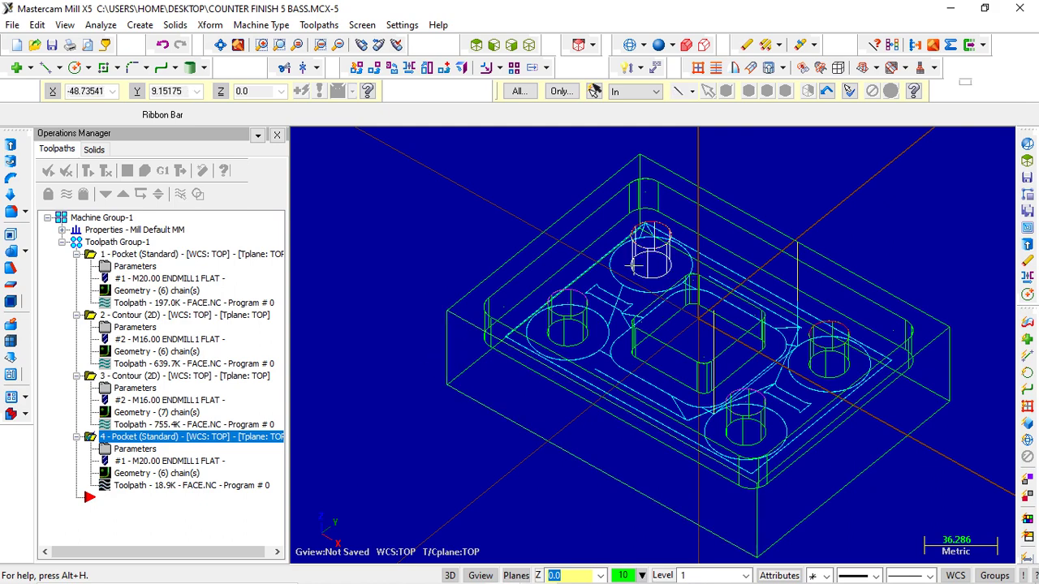
Step: Inspect the part from a flatter angle, then open the 2 - Contour (2D) operation's parameters
middle_drag(637, 264, 656, 290)
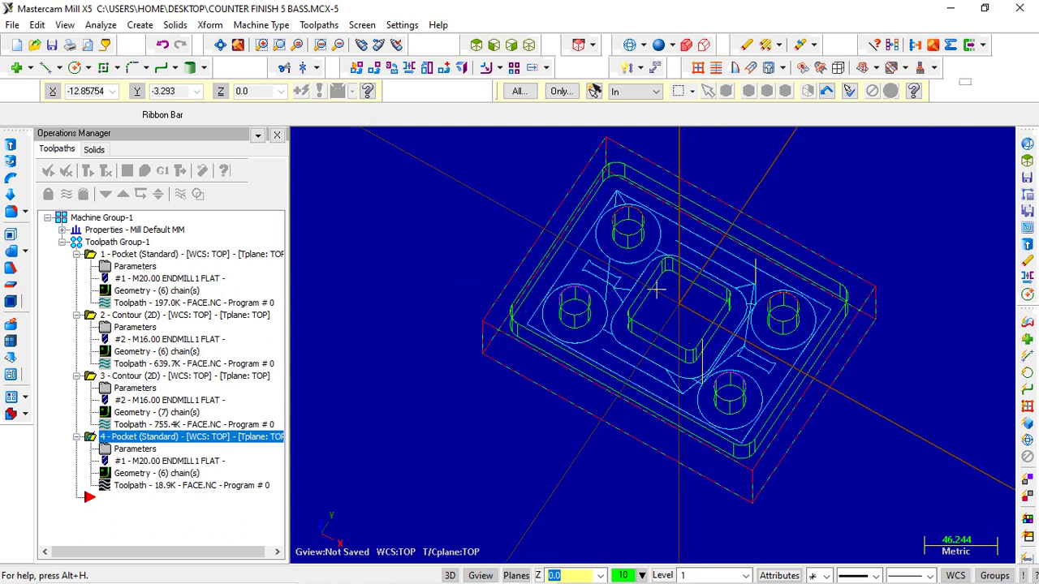
scroll(656, 290, up, 2)
scroll(706, 316, down, 2)
scroll(722, 325, down, 1)
middle_drag(723, 325, 706, 341)
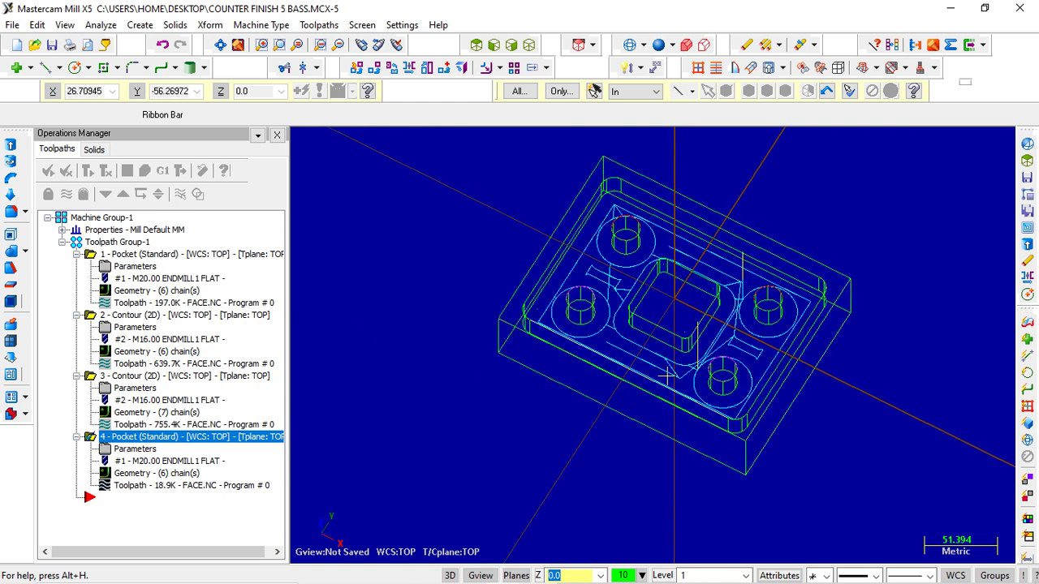
middle_drag(668, 376, 671, 349)
scroll(670, 349, down, 1)
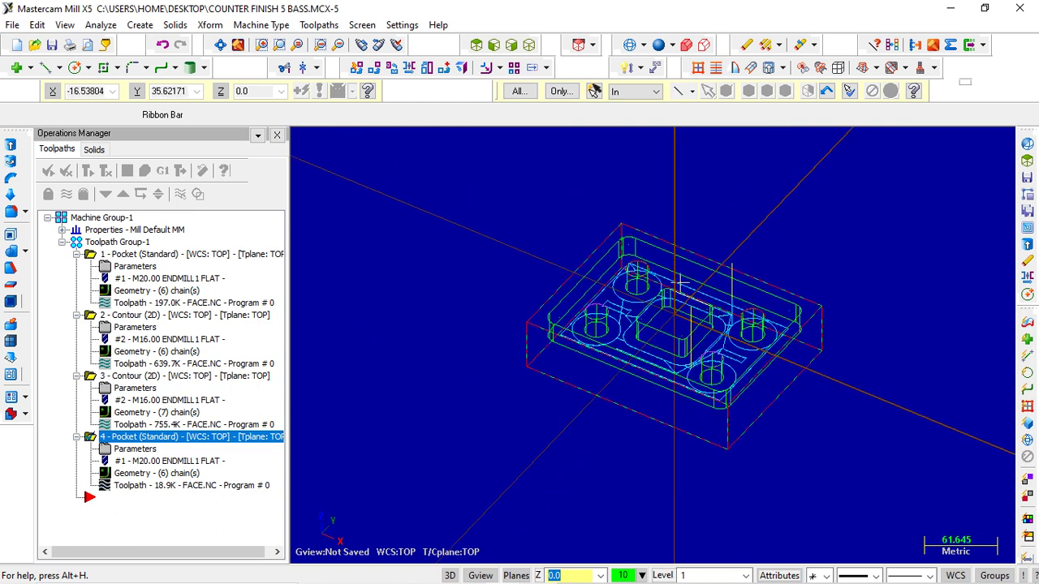
scroll(680, 284, up, 1)
scroll(625, 268, down, 1)
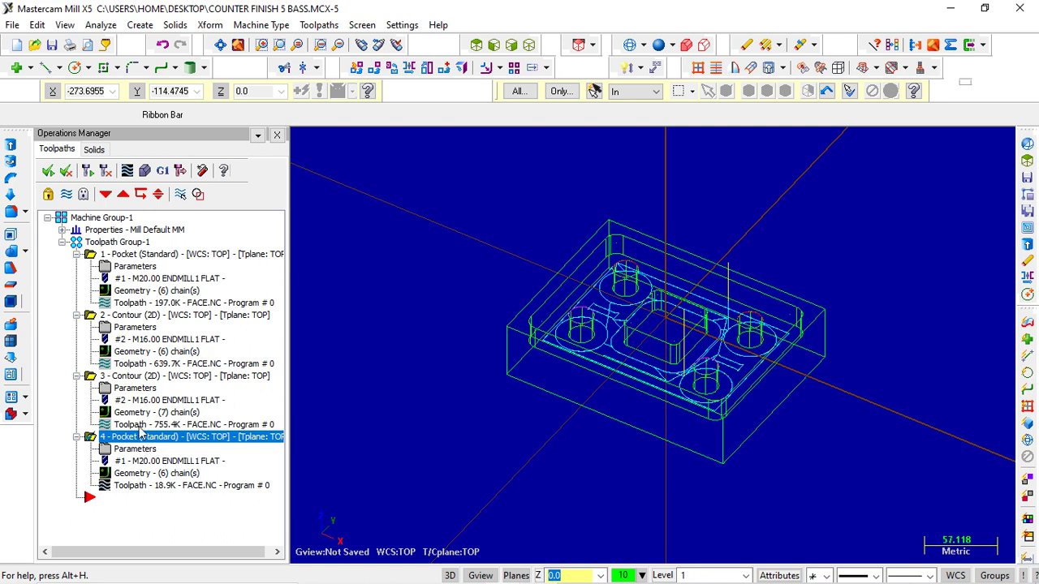
click(92, 317)
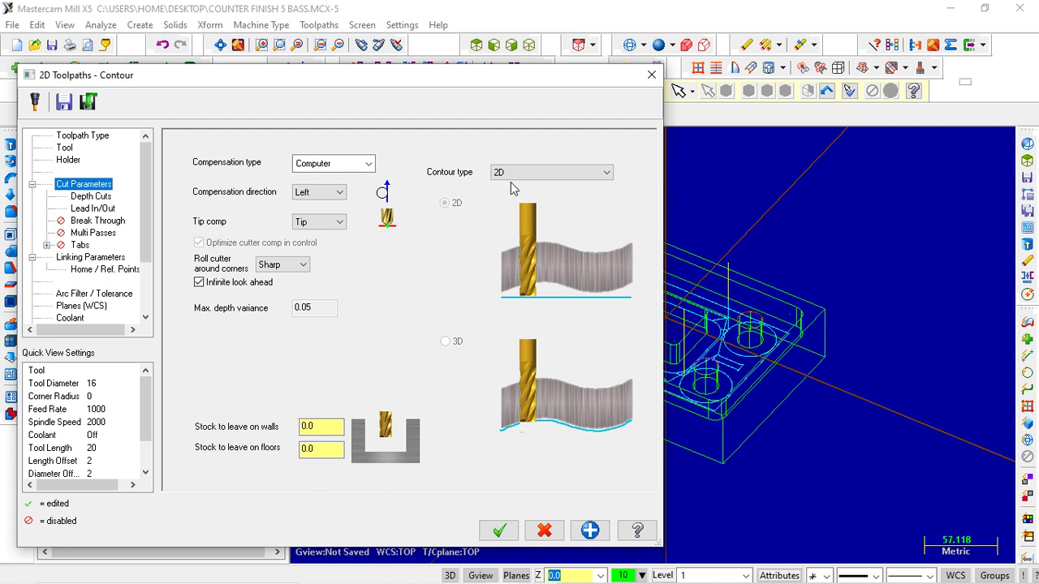
click(513, 173)
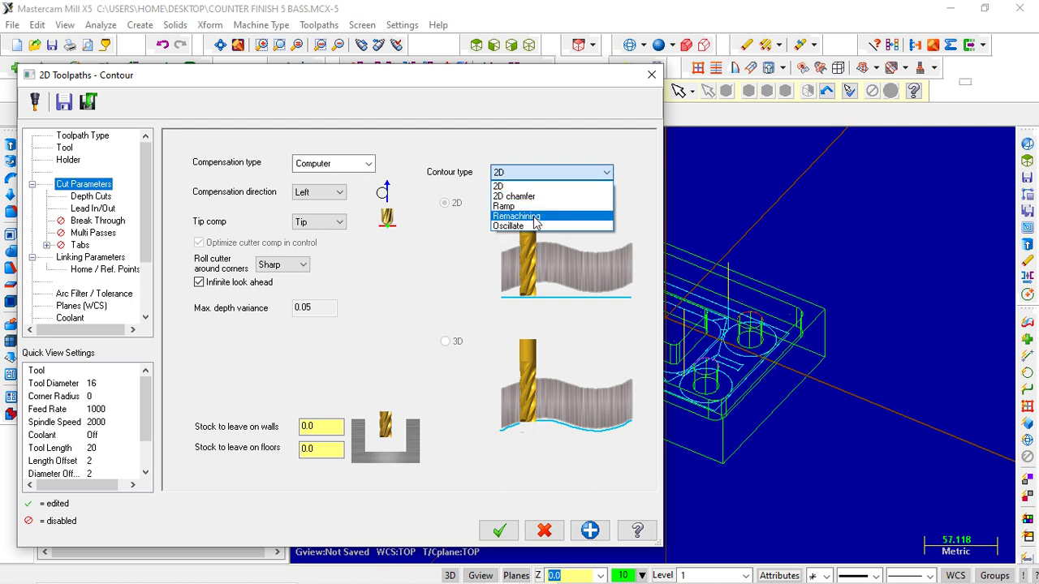
click(351, 162)
click(351, 167)
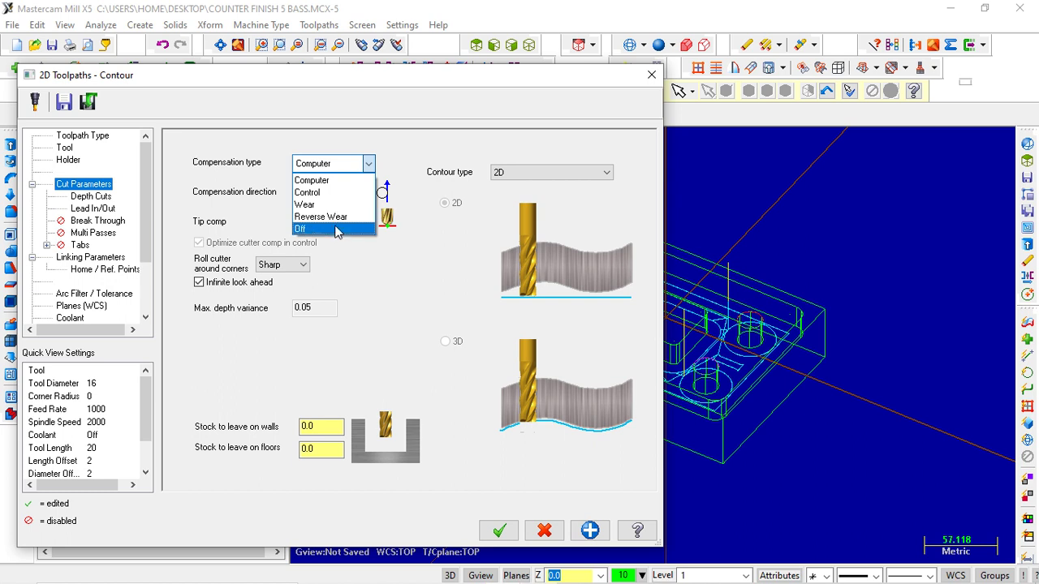
click(560, 146)
click(650, 79)
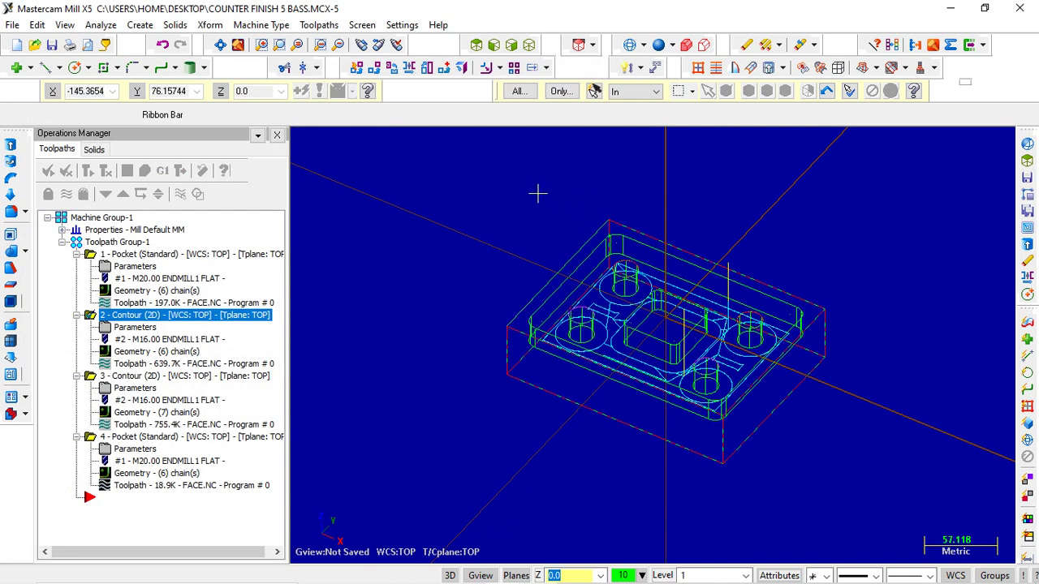
right_click(512, 190)
click(452, 248)
right_click(464, 200)
click(418, 188)
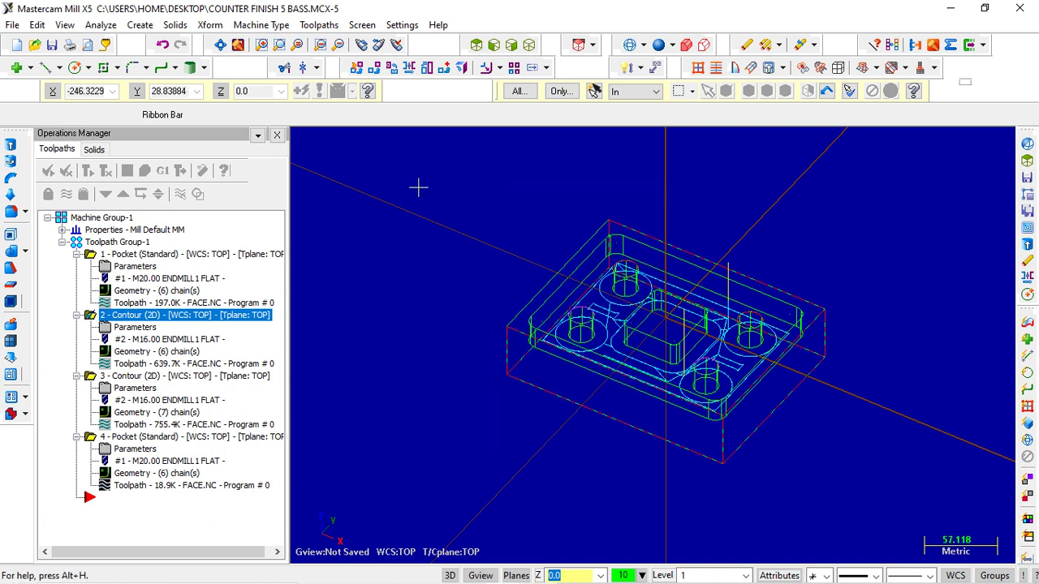